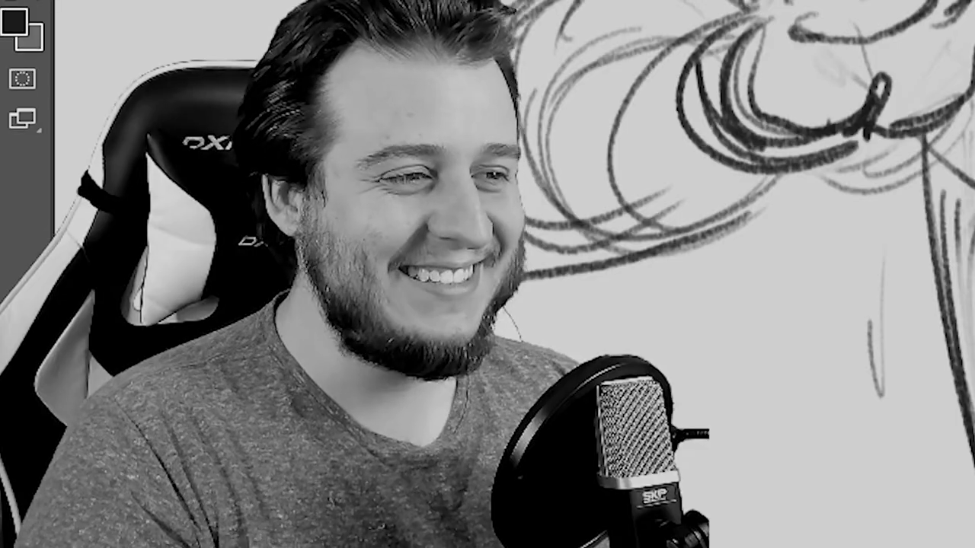
- Draw the helmet's front jaw and chin edge, and try out a small round eye on the face
{"action": "key", "text": "b"}
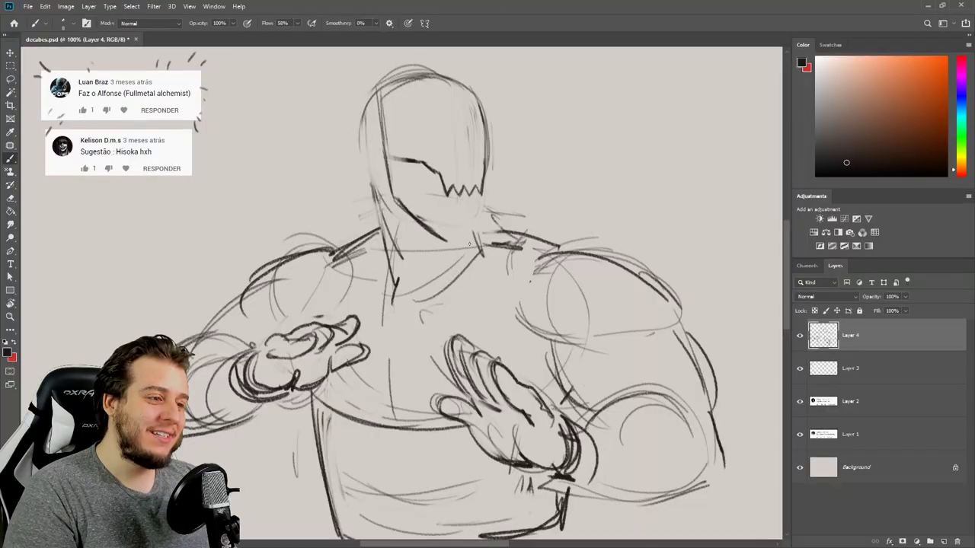
{"action": "mouse_move", "coordinate": [445, 244]}
{"action": "left_mouse_down"}
{"action": "mouse_move", "coordinate": [483, 238]}
{"action": "mouse_move", "coordinate": [488, 163]}
{"action": "left_mouse_up"}
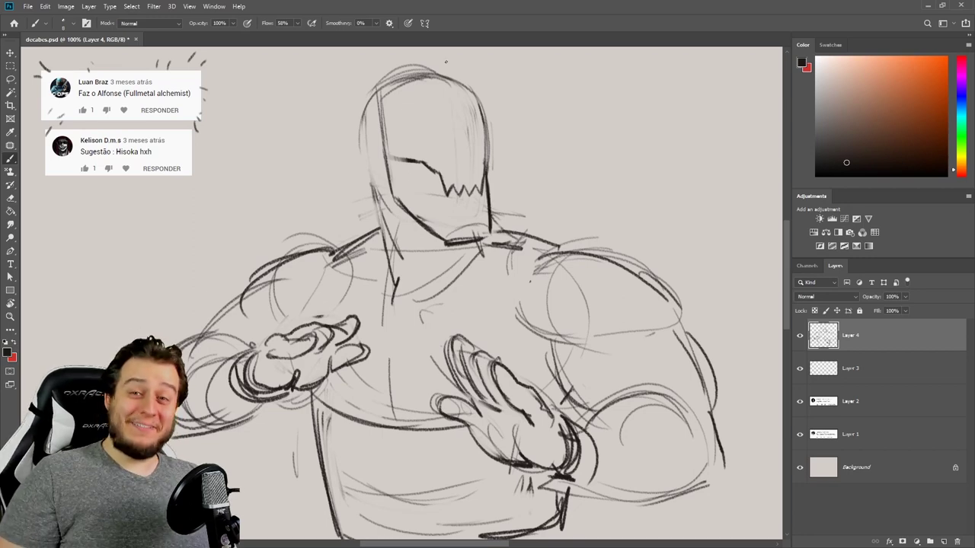
{"action": "left_click_drag", "start_coordinate": [428, 131], "coordinate": [431, 128]}
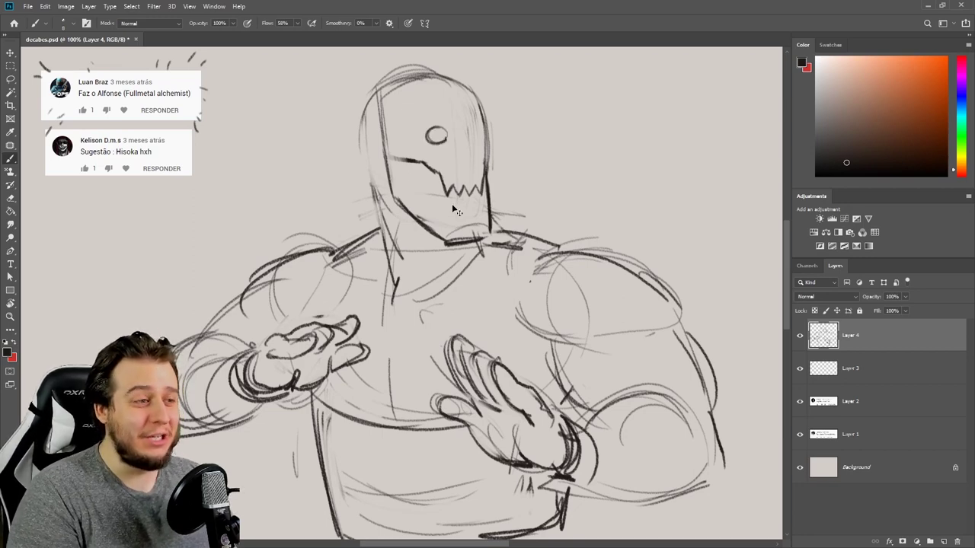
{"action": "key", "text": "ctrl+z"}
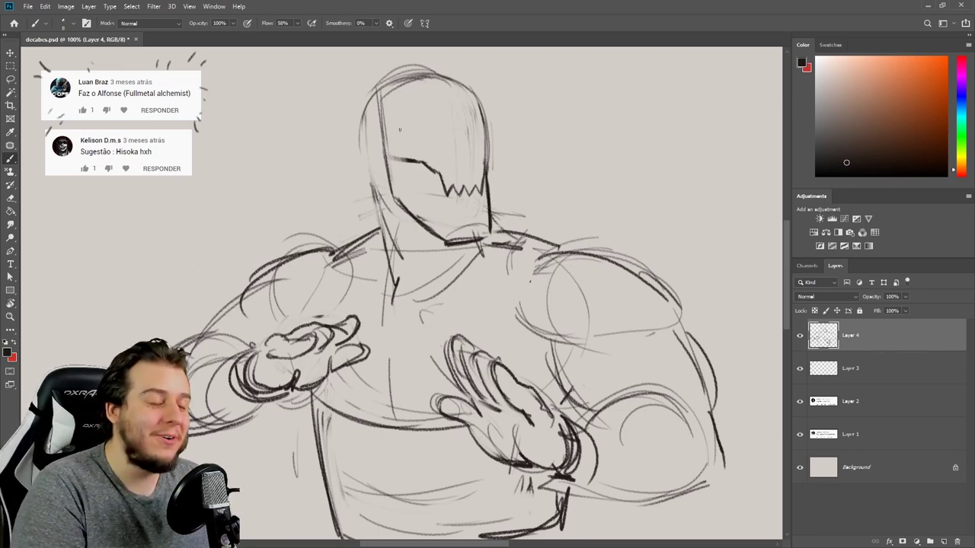
- Draw a slightly curved, thick brow line across the helmet's face above the mouth plate
{"action": "left_click_drag", "start_coordinate": [381, 136], "coordinate": [482, 125]}
{"action": "key", "text": "ctrl+z"}
{"action": "key", "text": "ctrl+z"}
{"action": "left_click_drag", "start_coordinate": [384, 140], "coordinate": [488, 126]}
{"action": "left_click_drag", "start_coordinate": [388, 139], "coordinate": [490, 127]}
{"action": "mouse_move", "coordinate": [393, 137]}
{"action": "left_mouse_down"}
{"action": "mouse_move", "coordinate": [501, 123]}
{"action": "mouse_move", "coordinate": [438, 129]}
{"action": "left_mouse_up"}
- Draw a small round disc at the helmet's temple and strengthen the brow line running from it
{"action": "mouse_move", "coordinate": [361, 150]}
{"action": "left_mouse_down"}
{"action": "mouse_move", "coordinate": [367, 129]}
{"action": "mouse_move", "coordinate": [373, 161]}
{"action": "mouse_move", "coordinate": [369, 139]}
{"action": "left_mouse_up"}
{"action": "key", "text": "e"}
{"action": "key", "text": "b"}
{"action": "mouse_move", "coordinate": [361, 134]}
{"action": "left_mouse_down"}
{"action": "mouse_move", "coordinate": [370, 161]}
{"action": "mouse_move", "coordinate": [362, 132]}
{"action": "mouse_move", "coordinate": [372, 160]}
{"action": "mouse_move", "coordinate": [384, 139]}
{"action": "left_mouse_up"}
{"action": "key", "text": "e"}
{"action": "key", "text": "b"}
{"action": "left_click_drag", "start_coordinate": [387, 140], "coordinate": [489, 127]}
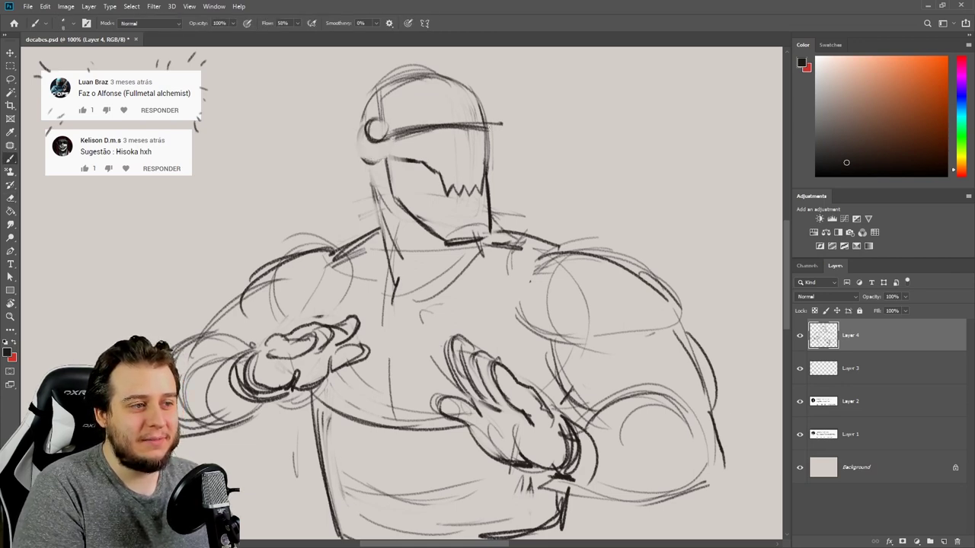
- Draw the forehead band from the temple disc to the front of the helmet and clean its junction with the disc
{"action": "left_click_drag", "start_coordinate": [376, 115], "coordinate": [484, 94]}
{"action": "left_click_drag", "start_coordinate": [485, 93], "coordinate": [490, 132]}
{"action": "key", "text": "e"}
{"action": "mouse_move", "coordinate": [391, 135]}
{"action": "left_mouse_down"}
{"action": "mouse_move", "coordinate": [484, 126]}
{"action": "mouse_move", "coordinate": [387, 136]}
{"action": "left_mouse_up"}
{"action": "key", "text": "b"}
- Sketch the dark eyes under the brow line and rework the cheek line above the jagged teeth into a smooth curve
{"action": "mouse_move", "coordinate": [396, 134]}
{"action": "left_mouse_down"}
{"action": "mouse_move", "coordinate": [475, 128]}
{"action": "mouse_move", "coordinate": [490, 95]}
{"action": "left_mouse_up"}
{"action": "mouse_move", "coordinate": [411, 133]}
{"action": "left_mouse_down"}
{"action": "mouse_move", "coordinate": [482, 137]}
{"action": "mouse_move", "coordinate": [489, 197]}
{"action": "left_mouse_up"}
{"action": "key", "text": "ctrl+z"}
{"action": "key", "text": "ctrl+z"}
{"action": "key", "text": "ctrl+z"}
{"action": "key", "text": "e"}
{"action": "key", "text": "b"}
{"action": "key", "text": "e"}
{"action": "left_click_drag", "start_coordinate": [408, 173], "coordinate": [437, 183]}
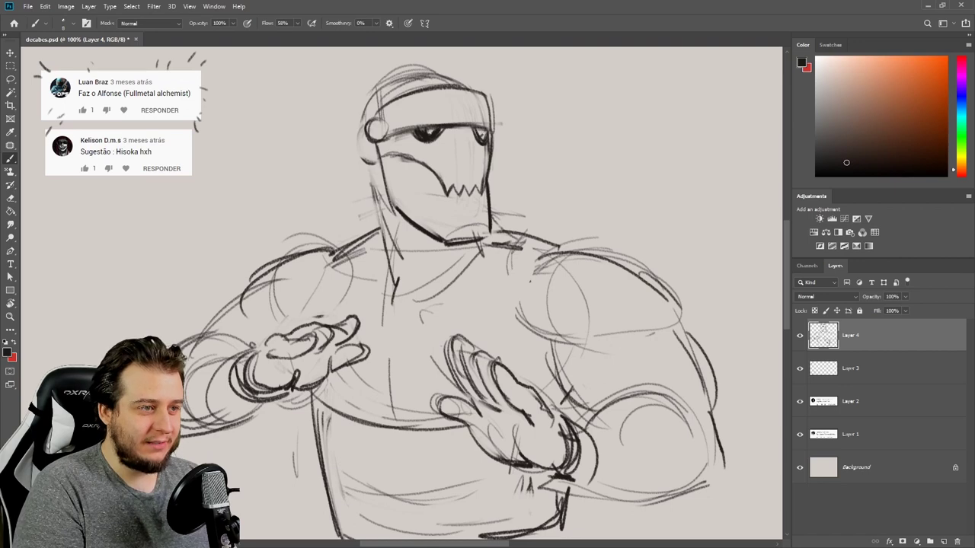
- Add a pointed horn with a rounded base to the front of the helmet's forehead band
{"action": "key", "text": "e"}
{"action": "key", "text": "b"}
{"action": "mouse_move", "coordinate": [442, 81]}
{"action": "left_mouse_down"}
{"action": "mouse_move", "coordinate": [472, 87]}
{"action": "mouse_move", "coordinate": [479, 102]}
{"action": "mouse_move", "coordinate": [472, 76]}
{"action": "mouse_move", "coordinate": [464, 109]}
{"action": "left_mouse_up"}
{"action": "key", "text": "e"}
{"action": "key", "text": "b"}
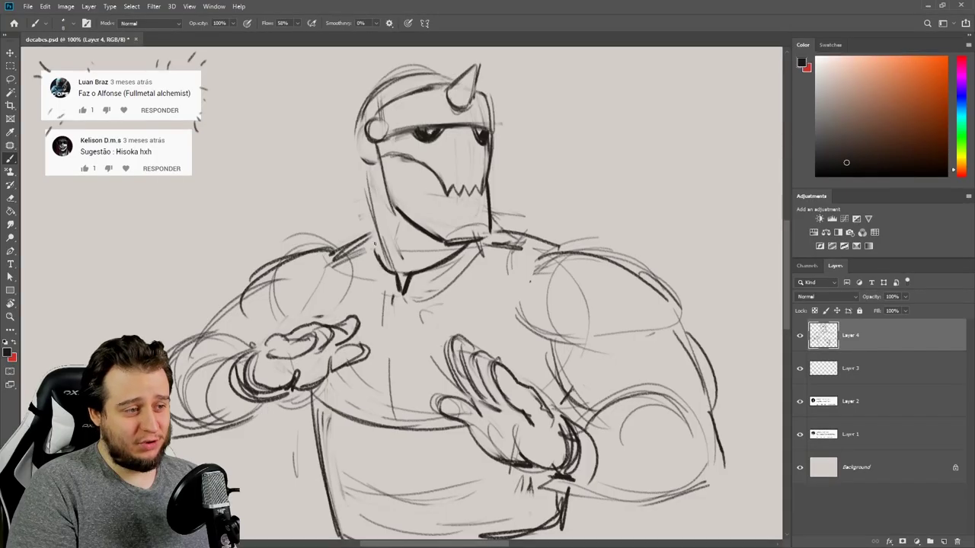
- Draw the curved armour collar around the neck, sweeping down below the chin
{"action": "mouse_move", "coordinate": [369, 227]}
{"action": "left_mouse_down"}
{"action": "mouse_move", "coordinate": [365, 261]}
{"action": "mouse_move", "coordinate": [380, 286]}
{"action": "left_mouse_up"}
{"action": "mouse_move", "coordinate": [364, 224]}
{"action": "left_mouse_down"}
{"action": "mouse_move", "coordinate": [377, 289]}
{"action": "mouse_move", "coordinate": [367, 265]}
{"action": "left_mouse_up"}
{"action": "key", "text": "e"}
{"action": "key", "text": "b"}
{"action": "mouse_move", "coordinate": [369, 221]}
{"action": "left_mouse_down"}
{"action": "mouse_move", "coordinate": [370, 279]}
{"action": "mouse_move", "coordinate": [399, 298]}
{"action": "mouse_move", "coordinate": [460, 284]}
{"action": "left_mouse_up"}
{"action": "mouse_move", "coordinate": [486, 241]}
{"action": "left_mouse_down"}
{"action": "mouse_move", "coordinate": [424, 298]}
{"action": "mouse_move", "coordinate": [437, 298]}
{"action": "left_mouse_up"}
{"action": "mouse_move", "coordinate": [487, 240]}
{"action": "left_mouse_down"}
{"action": "mouse_move", "coordinate": [448, 289]}
{"action": "mouse_move", "coordinate": [417, 303]}
{"action": "left_mouse_up"}
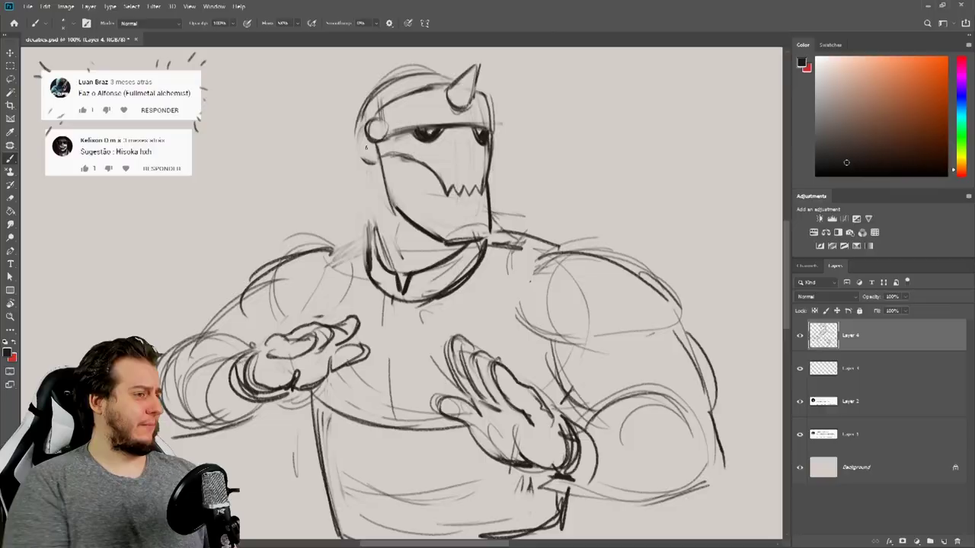
- Draw the helmet's long plume flowing out behind the head, ending in a split, pointed tip
{"action": "mouse_move", "coordinate": [370, 89]}
{"action": "left_mouse_down"}
{"action": "mouse_move", "coordinate": [351, 87]}
{"action": "mouse_move", "coordinate": [343, 131]}
{"action": "mouse_move", "coordinate": [369, 116]}
{"action": "mouse_move", "coordinate": [340, 127]}
{"action": "left_mouse_up"}
{"action": "key", "text": "ctrl+z"}
{"action": "left_click_drag", "start_coordinate": [495, 149], "coordinate": [641, 191]}
{"action": "left_click_drag", "start_coordinate": [498, 157], "coordinate": [599, 201]}
{"action": "mouse_move", "coordinate": [550, 157]}
{"action": "left_mouse_down"}
{"action": "mouse_move", "coordinate": [592, 172]}
{"action": "mouse_move", "coordinate": [604, 194]}
{"action": "left_mouse_up"}
{"action": "mouse_move", "coordinate": [592, 162]}
{"action": "left_mouse_down"}
{"action": "mouse_move", "coordinate": [612, 182]}
{"action": "mouse_move", "coordinate": [604, 195]}
{"action": "left_mouse_up"}
{"action": "mouse_move", "coordinate": [622, 163]}
{"action": "left_mouse_down"}
{"action": "mouse_move", "coordinate": [613, 189]}
{"action": "mouse_move", "coordinate": [641, 194]}
{"action": "left_mouse_up"}
{"action": "key", "text": "e"}
{"action": "key", "text": "b"}
- Draw the neck guard hanging from the back of the helmet down to the collar
{"action": "mouse_move", "coordinate": [356, 120]}
{"action": "left_mouse_down"}
{"action": "mouse_move", "coordinate": [343, 174]}
{"action": "mouse_move", "coordinate": [378, 160]}
{"action": "mouse_move", "coordinate": [348, 207]}
{"action": "left_mouse_up"}
{"action": "left_click_drag", "start_coordinate": [346, 207], "coordinate": [380, 200]}
{"action": "left_click_drag", "start_coordinate": [377, 161], "coordinate": [382, 210]}
{"action": "mouse_move", "coordinate": [351, 210]}
{"action": "left_mouse_down"}
{"action": "mouse_move", "coordinate": [380, 200]}
{"action": "mouse_move", "coordinate": [349, 214]}
{"action": "left_mouse_up"}
{"action": "left_click_drag", "start_coordinate": [349, 204], "coordinate": [361, 234]}
{"action": "key", "text": "e"}
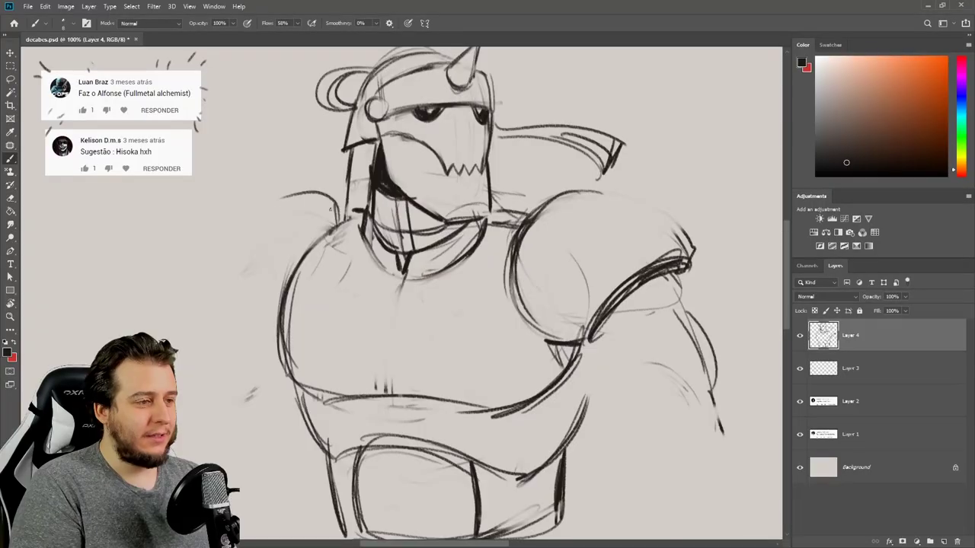
- Sketch a dome-shaped shoulder plate over the shoulder on the side behind the helmet
{"action": "left_click_drag", "start_coordinate": [339, 221], "coordinate": [229, 256]}
{"action": "mouse_move", "coordinate": [338, 219]}
{"action": "left_mouse_down"}
{"action": "mouse_move", "coordinate": [230, 242]}
{"action": "mouse_move", "coordinate": [221, 269]}
{"action": "left_mouse_up"}
{"action": "mouse_move", "coordinate": [325, 196]}
{"action": "left_mouse_down"}
{"action": "mouse_move", "coordinate": [211, 282]}
{"action": "mouse_move", "coordinate": [249, 345]}
{"action": "left_mouse_up"}
{"action": "left_click_drag", "start_coordinate": [219, 257], "coordinate": [248, 340]}
{"action": "left_click_drag", "start_coordinate": [219, 286], "coordinate": [275, 350]}
{"action": "left_click_drag", "start_coordinate": [240, 328], "coordinate": [283, 336]}
- Refine that shoulder plate's edge against the chest plate and darken its lower rim
{"action": "left_click_drag", "start_coordinate": [315, 250], "coordinate": [282, 328]}
{"action": "left_click_drag", "start_coordinate": [346, 215], "coordinate": [262, 341]}
{"action": "mouse_move", "coordinate": [279, 328]}
{"action": "left_mouse_down"}
{"action": "mouse_move", "coordinate": [230, 329]}
{"action": "mouse_move", "coordinate": [248, 346]}
{"action": "left_mouse_up"}
{"action": "key", "text": "e"}
{"action": "key", "text": "b"}
{"action": "left_click_drag", "start_coordinate": [294, 306], "coordinate": [283, 334]}
{"action": "left_click_drag", "start_coordinate": [276, 335], "coordinate": [256, 342]}
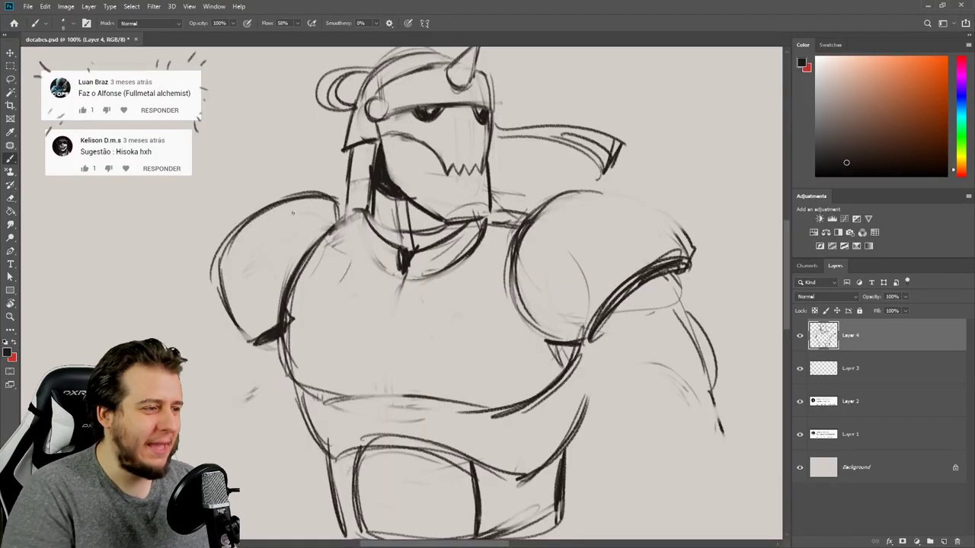
- Add two pointed spikes to the newly drawn shoulder plate, one on top and one on its outer side
{"action": "key", "text": "e"}
{"action": "key", "text": "b"}
{"action": "mouse_move", "coordinate": [257, 211]}
{"action": "left_mouse_down"}
{"action": "mouse_move", "coordinate": [284, 192]}
{"action": "mouse_move", "coordinate": [291, 198]}
{"action": "left_mouse_up"}
{"action": "left_click_drag", "start_coordinate": [265, 165], "coordinate": [257, 211]}
{"action": "key", "text": "e"}
{"action": "left_click_drag", "start_coordinate": [240, 252], "coordinate": [232, 245]}
{"action": "key", "text": "b"}
{"action": "mouse_move", "coordinate": [224, 221]}
{"action": "left_mouse_down"}
{"action": "mouse_move", "coordinate": [234, 261]}
{"action": "mouse_move", "coordinate": [259, 242]}
{"action": "left_mouse_up"}
{"action": "left_click_drag", "start_coordinate": [223, 219], "coordinate": [233, 261]}
- Add two matching spikes to the opposite shoulder plate, one on top and one with a curved base on its front
{"action": "left_click_drag", "start_coordinate": [608, 195], "coordinate": [655, 202]}
{"action": "left_click_drag", "start_coordinate": [566, 258], "coordinate": [566, 216]}
{"action": "mouse_move", "coordinate": [566, 213]}
{"action": "left_mouse_down"}
{"action": "mouse_move", "coordinate": [595, 248]}
{"action": "mouse_move", "coordinate": [562, 261]}
{"action": "mouse_move", "coordinate": [583, 272]}
{"action": "left_mouse_up"}
{"action": "left_click_drag", "start_coordinate": [571, 281], "coordinate": [596, 265]}
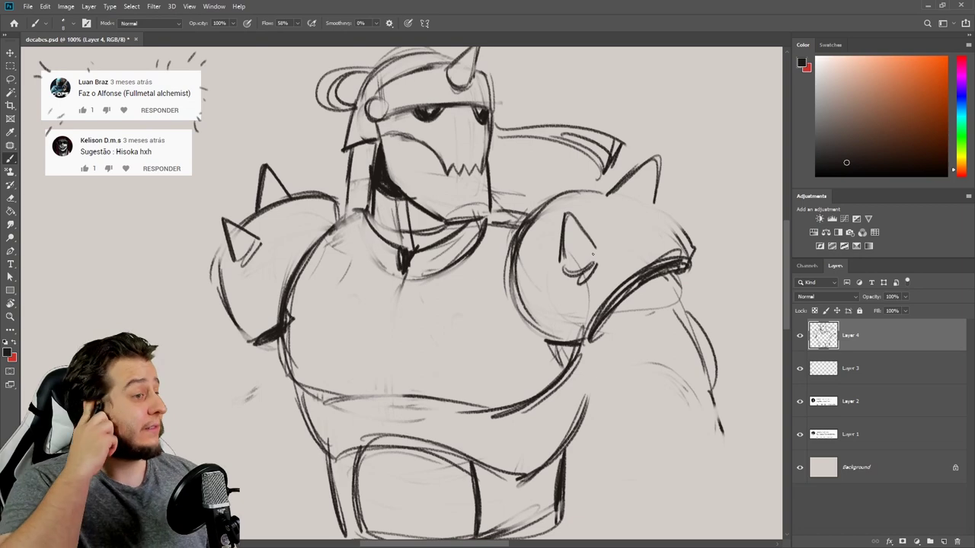
- Erase and redraw the neck guard's edges at the back of the helmet, touch up the collar, and save the document
{"action": "key", "text": "e"}
{"action": "left_click_drag", "start_coordinate": [348, 146], "coordinate": [372, 141]}
{"action": "key", "text": "b"}
{"action": "left_click_drag", "start_coordinate": [357, 111], "coordinate": [348, 201]}
{"action": "left_click_drag", "start_coordinate": [348, 145], "coordinate": [376, 142]}
{"action": "left_click_drag", "start_coordinate": [438, 263], "coordinate": [444, 272]}
{"action": "key", "text": "ctrl+s"}
- Erase the rough collar lines and redraw the collar's lower curve more cleanly
{"action": "key", "text": "e"}
{"action": "mouse_move", "coordinate": [369, 221]}
{"action": "left_mouse_down"}
{"action": "mouse_move", "coordinate": [361, 245]}
{"action": "mouse_move", "coordinate": [385, 276]}
{"action": "mouse_move", "coordinate": [412, 286]}
{"action": "left_mouse_up"}
{"action": "key", "text": "b"}
{"action": "mouse_move", "coordinate": [374, 256]}
{"action": "left_mouse_down"}
{"action": "mouse_move", "coordinate": [434, 290]}
{"action": "mouse_move", "coordinate": [461, 276]}
{"action": "left_mouse_up"}
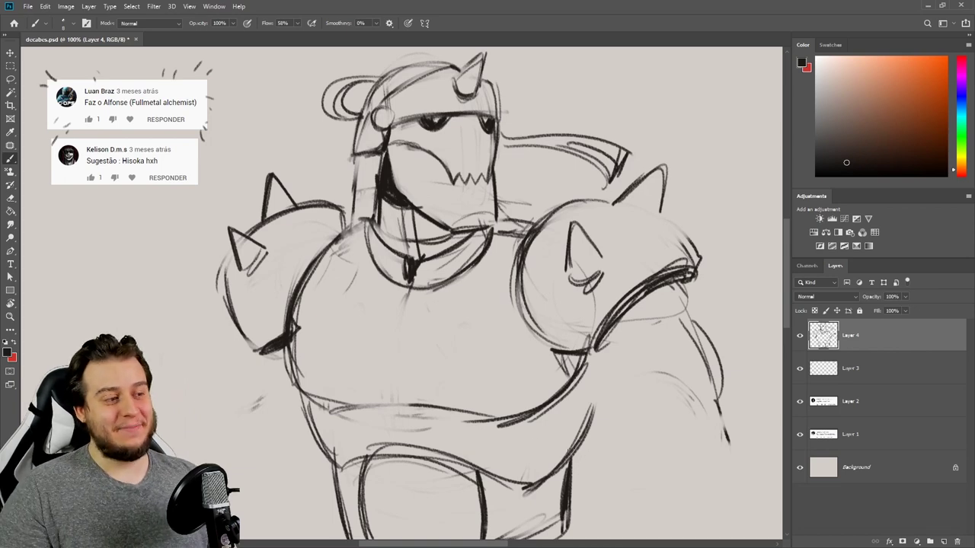
- Draw the lowered arm below the shoulder plate behind the helmet, with upper arm, dark elbow gap and forearm contour
{"action": "left_click_drag", "start_coordinate": [225, 320], "coordinate": [207, 421]}
{"action": "left_click_drag", "start_coordinate": [205, 428], "coordinate": [262, 440]}
{"action": "left_click_drag", "start_coordinate": [298, 413], "coordinate": [283, 461]}
{"action": "left_click_drag", "start_coordinate": [221, 434], "coordinate": [266, 449]}
{"action": "left_click_drag", "start_coordinate": [292, 383], "coordinate": [251, 437]}
{"action": "left_click_drag", "start_coordinate": [304, 398], "coordinate": [273, 440]}
{"action": "left_click_drag", "start_coordinate": [305, 403], "coordinate": [277, 492]}
{"action": "left_click_drag", "start_coordinate": [294, 451], "coordinate": [247, 537]}
- Erase the rough marks of the opposite arm and draw its upper-arm armour's inner contour down to the elbow
{"action": "key", "text": "e"}
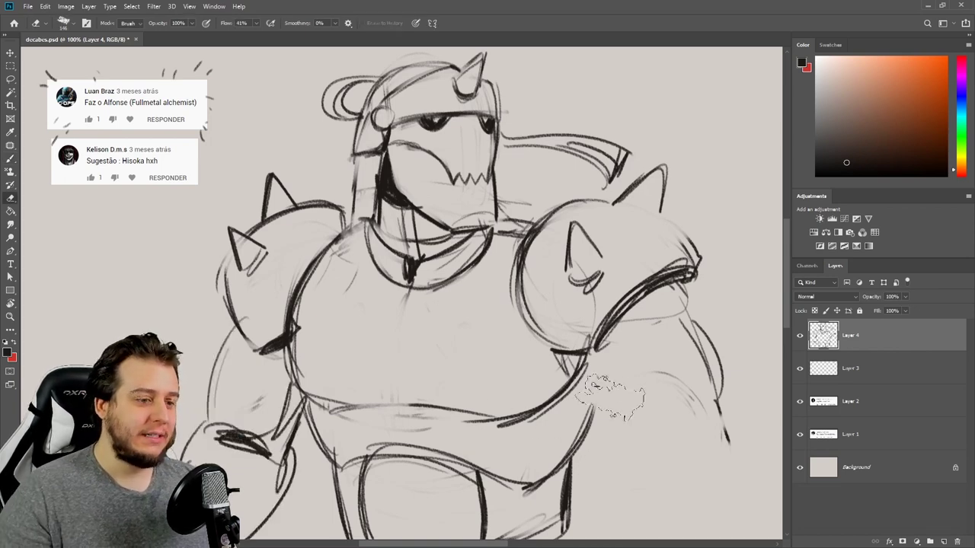
{"action": "left_click_drag", "start_coordinate": [657, 382], "coordinate": [696, 313]}
{"action": "key", "text": "b"}
{"action": "left_click_drag", "start_coordinate": [584, 375], "coordinate": [628, 437]}
{"action": "left_click_drag", "start_coordinate": [568, 357], "coordinate": [629, 439]}
{"action": "mouse_move", "coordinate": [606, 413]}
{"action": "left_mouse_down"}
{"action": "mouse_move", "coordinate": [631, 460]}
{"action": "mouse_move", "coordinate": [686, 417]}
{"action": "left_mouse_up"}
{"action": "left_click_drag", "start_coordinate": [581, 379], "coordinate": [632, 440]}
- Draw the lower rim and outer contour of that upper-arm armour
{"action": "left_click_drag", "start_coordinate": [633, 455], "coordinate": [704, 439]}
{"action": "left_click_drag", "start_coordinate": [690, 282], "coordinate": [731, 392]}
{"action": "mouse_move", "coordinate": [714, 387]}
{"action": "left_mouse_down"}
{"action": "mouse_move", "coordinate": [728, 418]}
{"action": "mouse_move", "coordinate": [702, 440]}
{"action": "left_mouse_up"}
- Draw the forearm armour hanging below that elbow, with its rounded top and both side contours
{"action": "left_click_drag", "start_coordinate": [675, 437], "coordinate": [657, 512]}
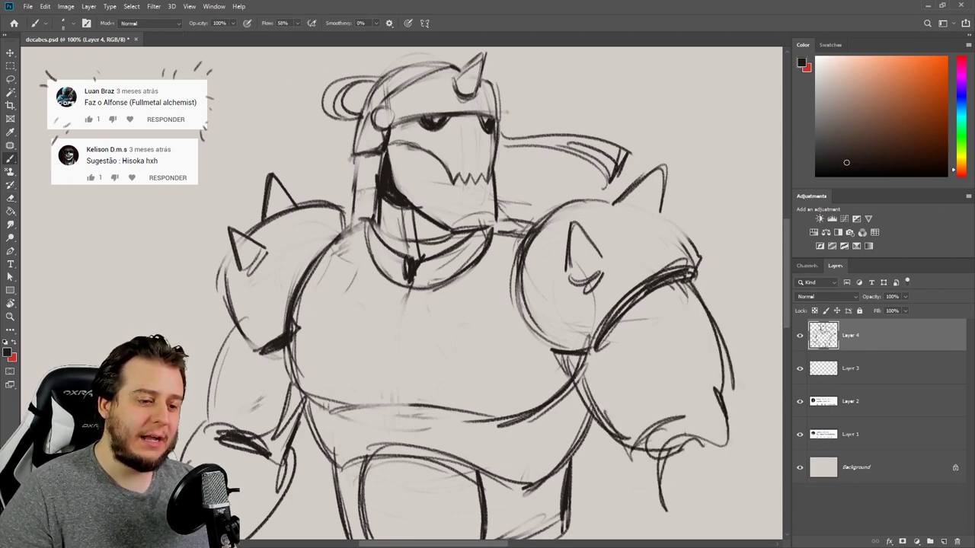
{"action": "left_click_drag", "start_coordinate": [664, 455], "coordinate": [763, 504]}
{"action": "left_click_drag", "start_coordinate": [743, 404], "coordinate": [775, 539]}
{"action": "left_click_drag", "start_coordinate": [683, 457], "coordinate": [658, 521]}
{"action": "left_click_drag", "start_coordinate": [657, 486], "coordinate": [665, 539]}
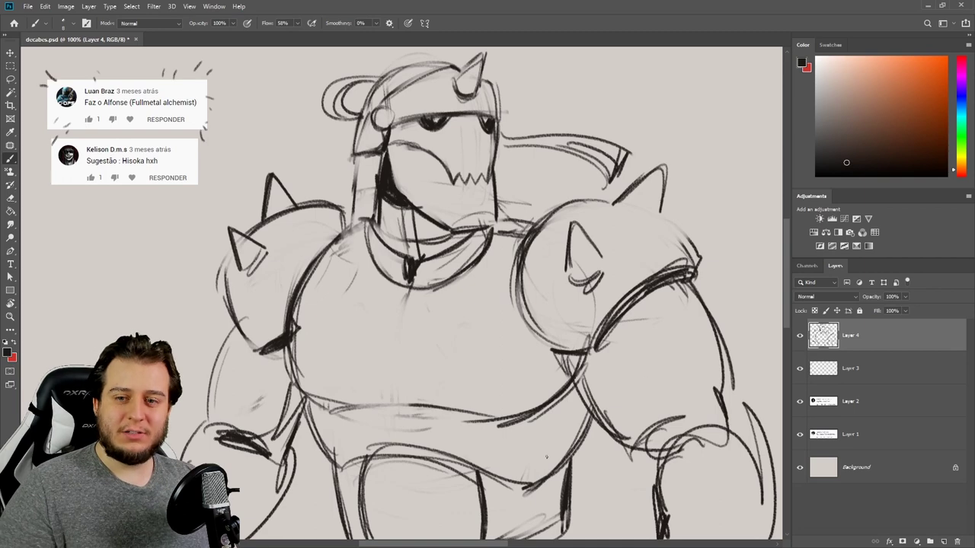
- Scale the character sketch layer down to about 96% of its size
{"action": "key", "text": "ctrl+t"}
{"action": "left_click_drag", "start_coordinate": [773, 56], "coordinate": [742, 81]}
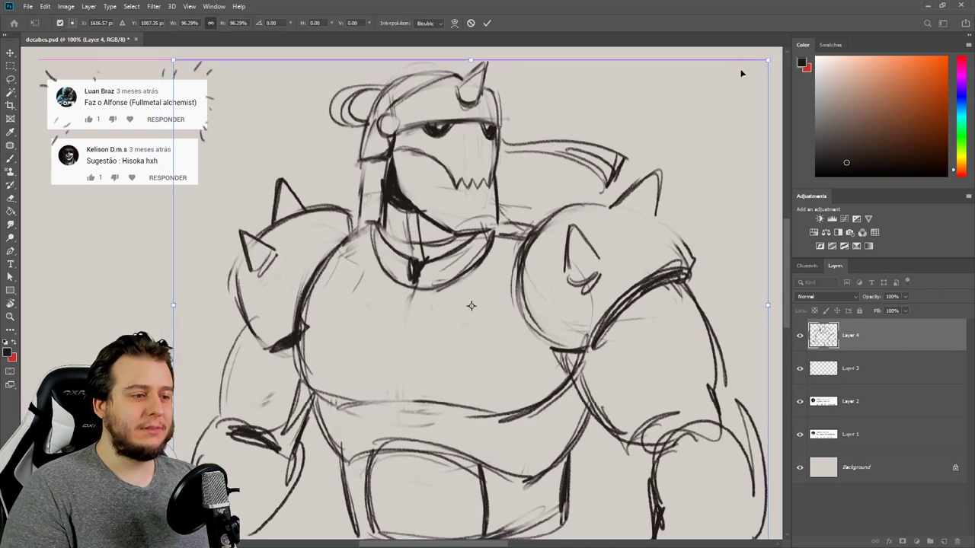
{"action": "key", "text": "Return"}
- Darken the lower rim and elbow gap of the upper-arm armour on the character's front side
{"action": "mouse_move", "coordinate": [597, 397]}
{"action": "left_mouse_down"}
{"action": "mouse_move", "coordinate": [635, 444]}
{"action": "mouse_move", "coordinate": [685, 405]}
{"action": "left_mouse_up"}
{"action": "left_click_drag", "start_coordinate": [644, 450], "coordinate": [696, 413]}
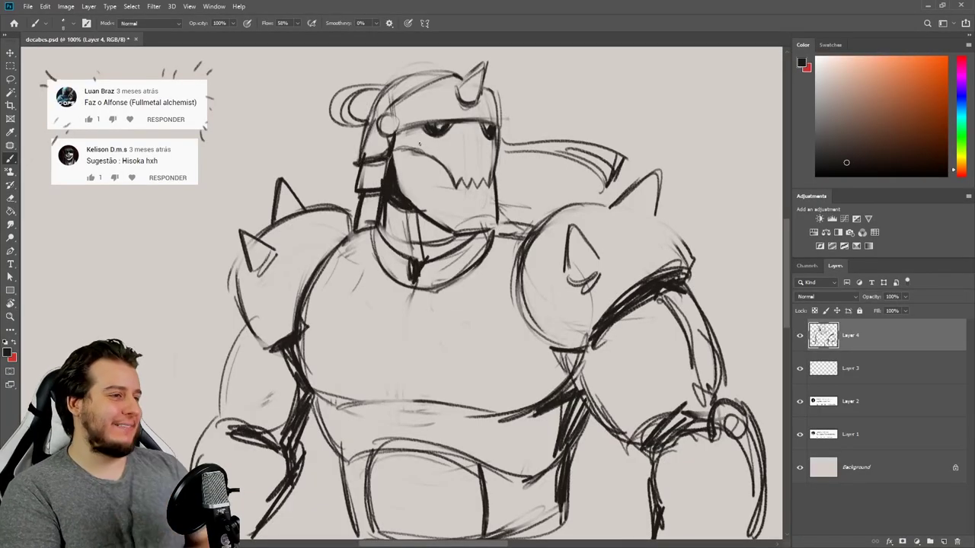
- Clean up the temple disc and horn base on the helmet, and erase stray lines on the upper chest plate
{"action": "key", "text": "e"}
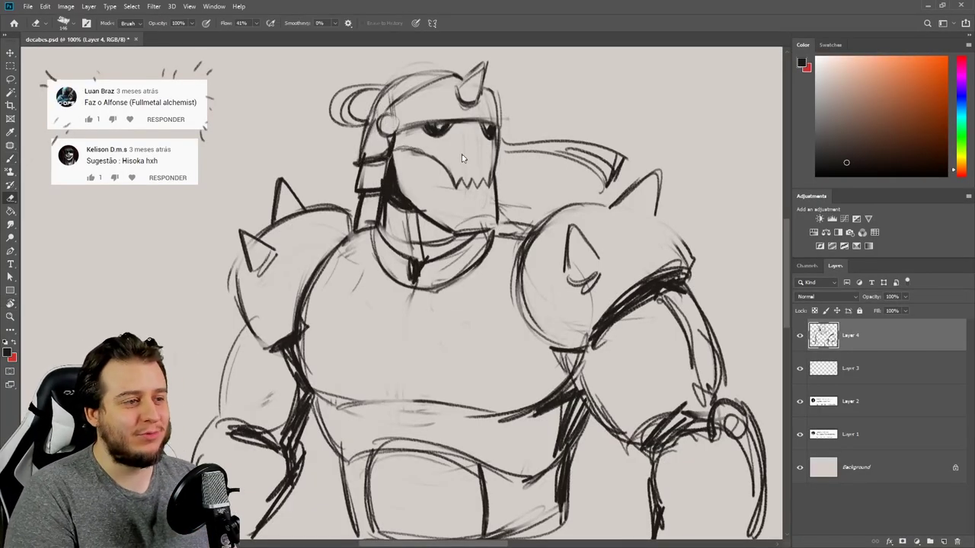
{"action": "key", "text": "b"}
{"action": "mouse_move", "coordinate": [387, 126]}
{"action": "left_mouse_down"}
{"action": "mouse_move", "coordinate": [382, 134]}
{"action": "mouse_move", "coordinate": [387, 114]}
{"action": "left_mouse_up"}
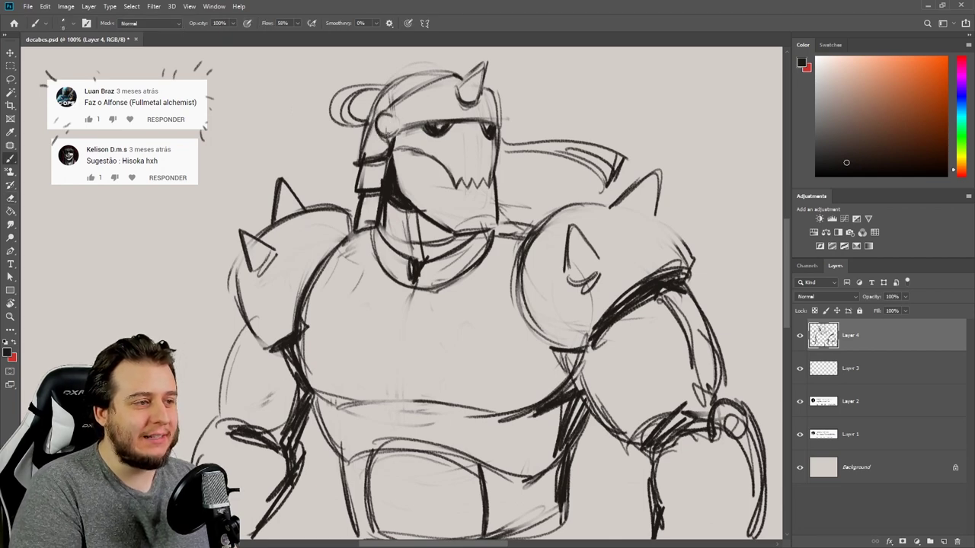
{"action": "key", "text": "e"}
{"action": "key", "text": "b"}
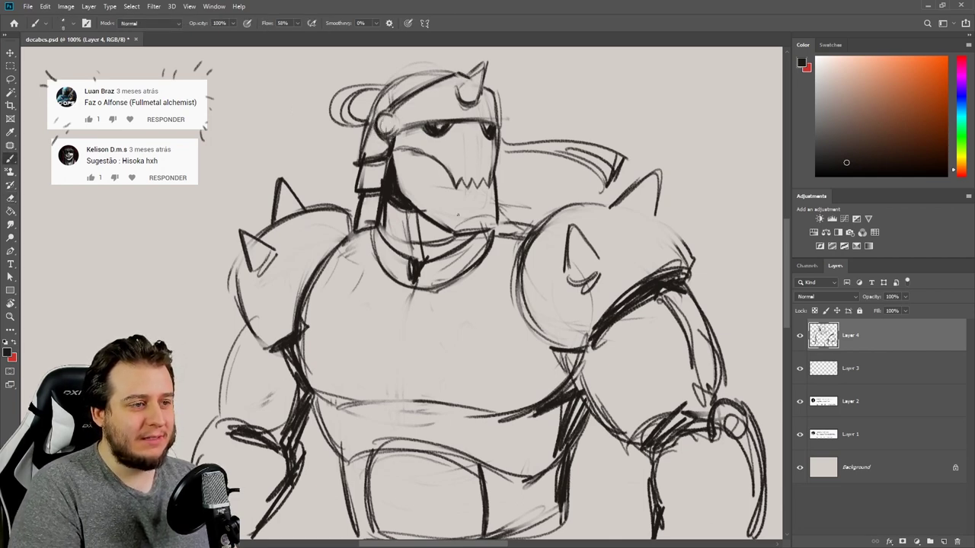
{"action": "key", "text": "e"}
{"action": "mouse_move", "coordinate": [352, 247]}
{"action": "left_mouse_down"}
{"action": "mouse_move", "coordinate": [346, 261]}
{"action": "mouse_move", "coordinate": [345, 251]}
{"action": "left_mouse_up"}
{"action": "key", "text": "b"}
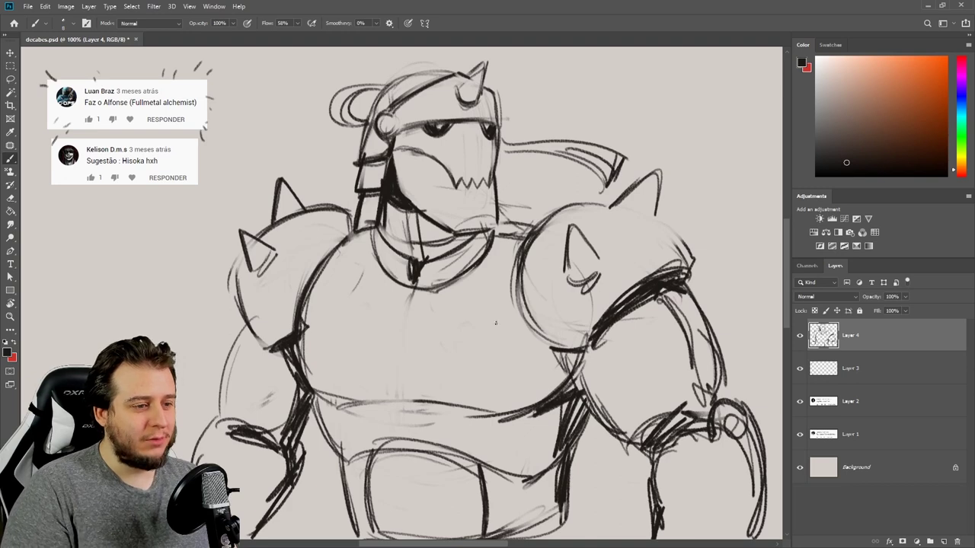
- Draw a thin curved line across the chest plate from one side to the opposite shoulder plate
{"action": "mouse_move", "coordinate": [523, 294]}
{"action": "left_mouse_down"}
{"action": "mouse_move", "coordinate": [303, 310]}
{"action": "mouse_move", "coordinate": [392, 323]}
{"action": "mouse_move", "coordinate": [534, 310]}
{"action": "left_mouse_up"}
{"action": "key", "text": "ctrl+z"}
{"action": "key", "text": "ctrl+z"}
{"action": "left_click_drag", "start_coordinate": [316, 297], "coordinate": [529, 304]}
{"action": "left_click_drag", "start_coordinate": [497, 373], "coordinate": [503, 393]}
{"action": "key", "text": "ctrl+z"}
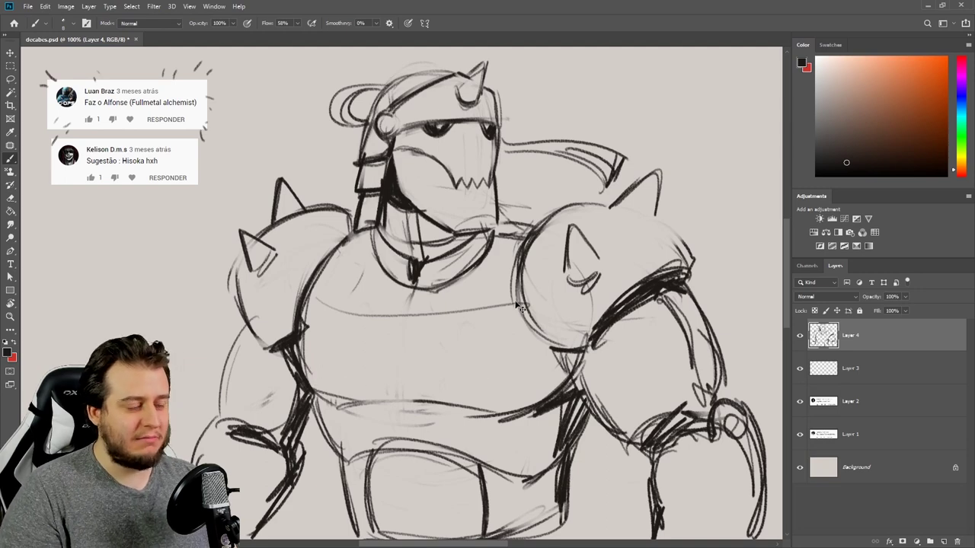
- Thicken the chest plate's lower edge and save the document
{"action": "left_click_drag", "start_coordinate": [322, 401], "coordinate": [499, 411]}
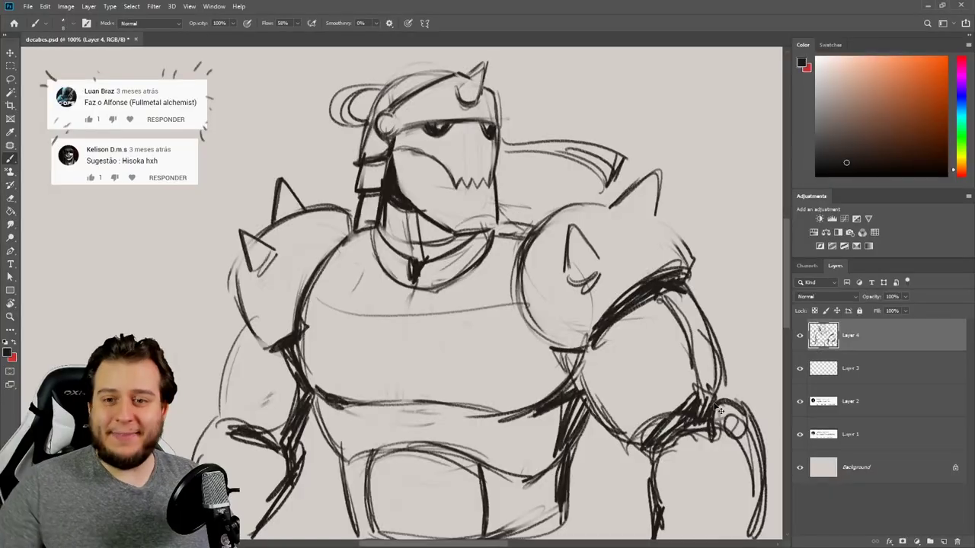
{"action": "key", "text": "ctrl+s"}
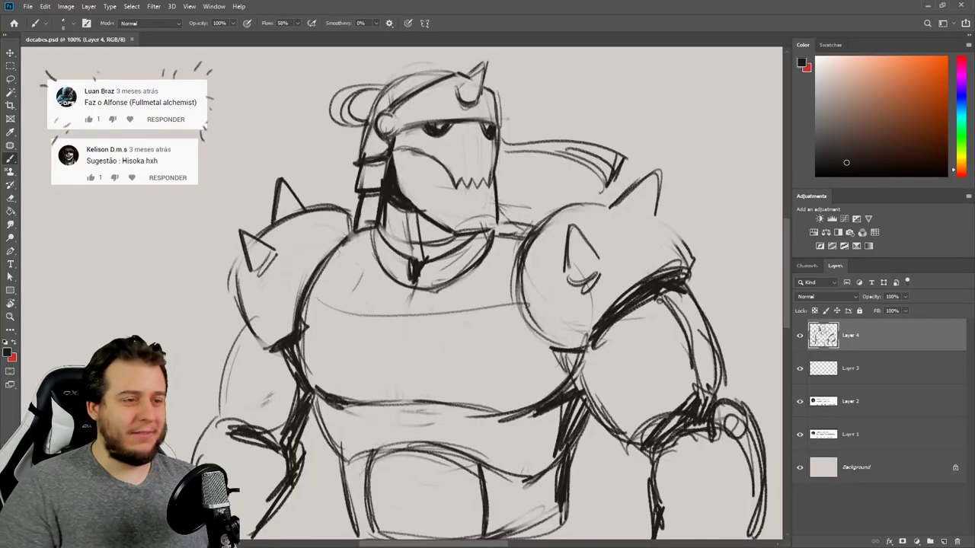
- Refine the helmet's cheek line, chin underside and lower jaw edge with short strokes
{"action": "key", "text": "ctrl+t"}
{"action": "key", "text": "Escape"}
{"action": "key", "text": "e"}
{"action": "key", "text": "b"}
{"action": "mouse_move", "coordinate": [442, 222]}
{"action": "left_mouse_down"}
{"action": "mouse_move", "coordinate": [398, 196]}
{"action": "mouse_move", "coordinate": [458, 233]}
{"action": "left_mouse_up"}
{"action": "mouse_move", "coordinate": [393, 151]}
{"action": "left_mouse_down"}
{"action": "mouse_move", "coordinate": [403, 195]}
{"action": "mouse_move", "coordinate": [397, 163]}
{"action": "left_mouse_up"}
{"action": "key", "text": "e"}
{"action": "key", "text": "b"}
{"action": "mouse_move", "coordinate": [398, 201]}
{"action": "left_mouse_down"}
{"action": "mouse_move", "coordinate": [415, 214]}
{"action": "mouse_move", "coordinate": [389, 229]}
{"action": "mouse_move", "coordinate": [391, 192]}
{"action": "mouse_move", "coordinate": [382, 236]}
{"action": "left_mouse_up"}
{"action": "key", "text": "e"}
{"action": "key", "text": "b"}
{"action": "mouse_move", "coordinate": [382, 194]}
{"action": "left_mouse_down"}
{"action": "mouse_move", "coordinate": [381, 240]}
{"action": "mouse_move", "coordinate": [419, 256]}
{"action": "mouse_move", "coordinate": [416, 216]}
{"action": "mouse_move", "coordinate": [445, 237]}
{"action": "left_mouse_up"}
- Clean up the throat area and redraw the rounded neckline of the chest plate beneath the helmet
{"action": "key", "text": "e"}
{"action": "key", "text": "b"}
{"action": "key", "text": "e"}
{"action": "mouse_move", "coordinate": [386, 227]}
{"action": "left_mouse_down"}
{"action": "mouse_move", "coordinate": [449, 236]}
{"action": "mouse_move", "coordinate": [409, 272]}
{"action": "mouse_move", "coordinate": [418, 286]}
{"action": "left_mouse_up"}
{"action": "key", "text": "b"}
{"action": "key", "text": "e"}
{"action": "key", "text": "b"}
{"action": "mouse_move", "coordinate": [366, 242]}
{"action": "left_mouse_down"}
{"action": "mouse_move", "coordinate": [387, 277]}
{"action": "mouse_move", "coordinate": [441, 293]}
{"action": "left_mouse_up"}
{"action": "key", "text": "e"}
{"action": "key", "text": "b"}
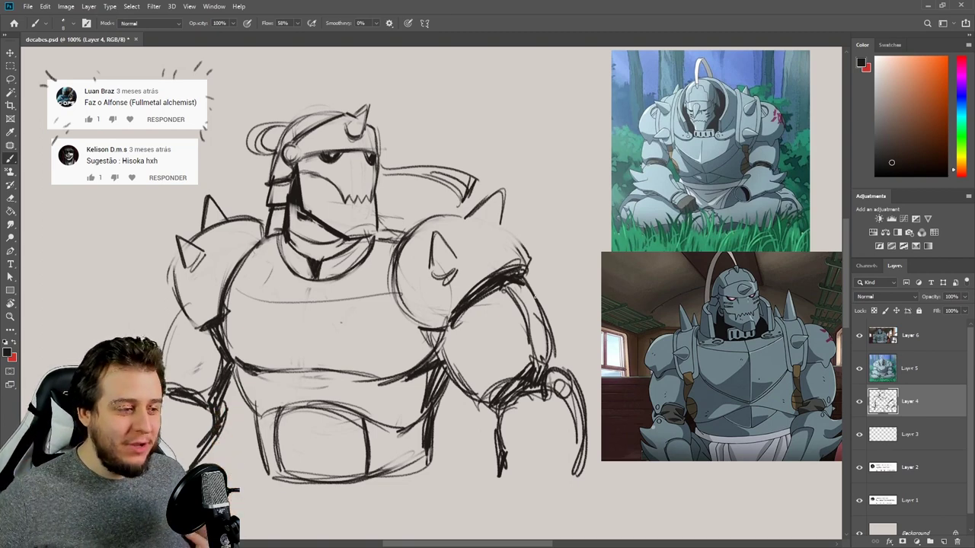
{"action": "mouse_move", "coordinate": [268, 487]}
{"action": "left_mouse_down"}
{"action": "mouse_move", "coordinate": [428, 477]}
{"action": "mouse_move", "coordinate": [390, 539]}
{"action": "left_mouse_up"}
{"action": "left_click_drag", "start_coordinate": [427, 474], "coordinate": [398, 500]}
{"action": "left_click_drag", "start_coordinate": [380, 491], "coordinate": [357, 539]}
{"action": "left_click_drag", "start_coordinate": [283, 483], "coordinate": [318, 537]}
{"action": "left_click_drag", "start_coordinate": [318, 538], "coordinate": [355, 489]}
{"action": "key", "text": "ctrl+z"}
{"action": "key", "text": "ctrl+z"}
{"action": "key", "text": "ctrl+z"}
{"action": "key", "text": "ctrl+z"}
{"action": "key", "text": "ctrl+z"}
{"action": "key", "text": "ctrl+z"}
{"action": "key", "text": "ctrl+z"}
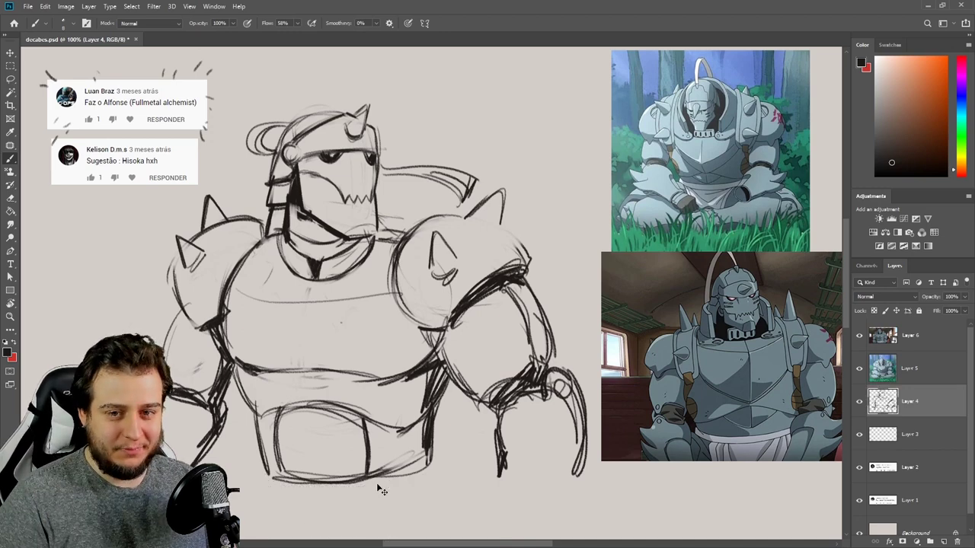
- Shift the sketch layer slightly down and toward the reference images
{"action": "key", "text": "v"}
{"action": "left_click_drag", "start_coordinate": [503, 392], "coordinate": [514, 404]}
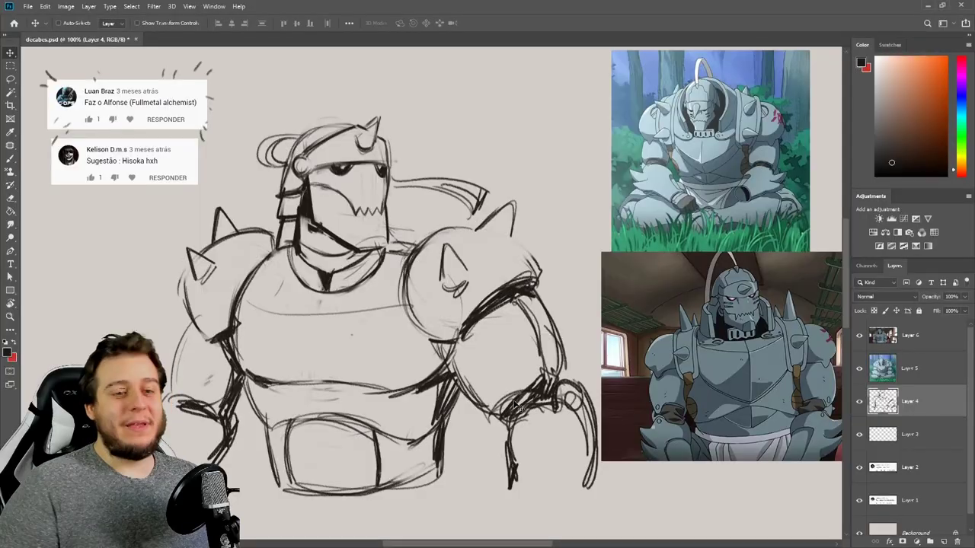
{"action": "key", "text": "b"}
{"action": "left_click_drag", "start_coordinate": [507, 262], "coordinate": [508, 250]}
{"action": "key", "text": "ctrl+z"}
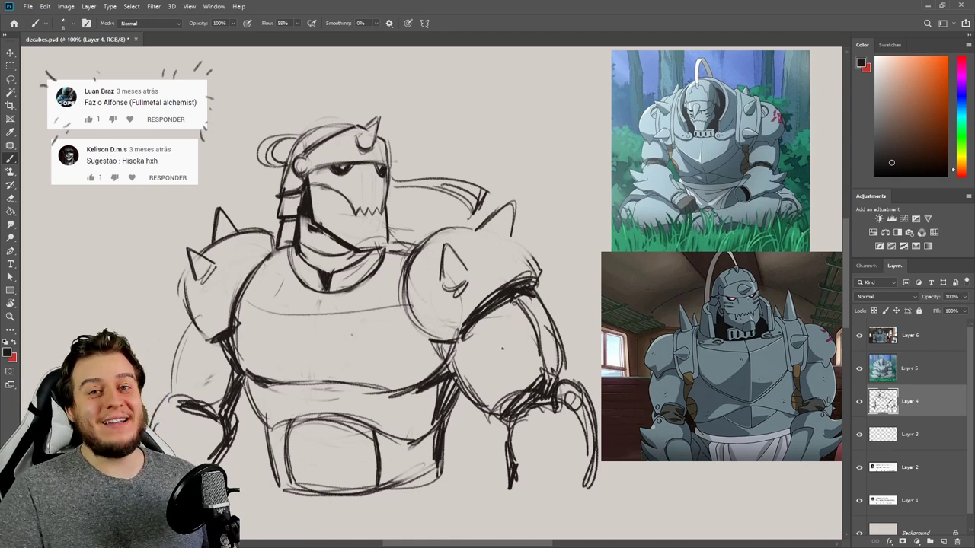
- Duplicate Layer 4, hide the original, and fade the copy's lines to a faint guide with the Eraser
{"action": "key", "text": "ctrl+j"}
{"action": "left_click", "coordinate": [859, 434]}
{"action": "key", "text": "e"}
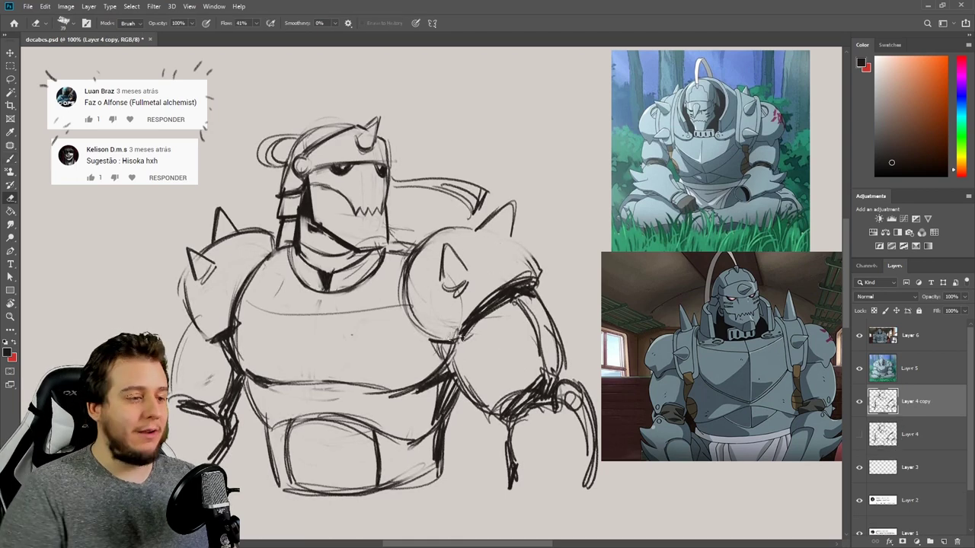
{"action": "mouse_move", "coordinate": [225, 332]}
{"action": "left_mouse_down"}
{"action": "mouse_move", "coordinate": [421, 442]}
{"action": "mouse_move", "coordinate": [451, 436]}
{"action": "mouse_move", "coordinate": [350, 275]}
{"action": "mouse_move", "coordinate": [272, 98]}
{"action": "mouse_move", "coordinate": [457, 228]}
{"action": "mouse_move", "coordinate": [209, 472]}
{"action": "mouse_move", "coordinate": [529, 451]}
{"action": "left_mouse_up"}
- Draw the raised armour collar around the neck, with upright edges on both sides and a curved front rim
{"action": "key", "text": "b"}
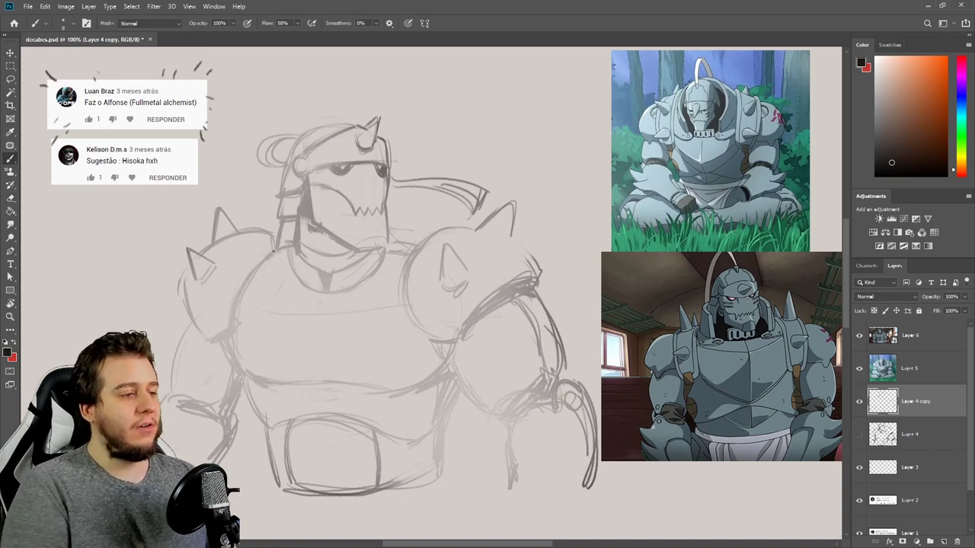
{"action": "mouse_move", "coordinate": [260, 224]}
{"action": "left_mouse_down"}
{"action": "mouse_move", "coordinate": [259, 272]}
{"action": "mouse_move", "coordinate": [270, 245]}
{"action": "left_mouse_up"}
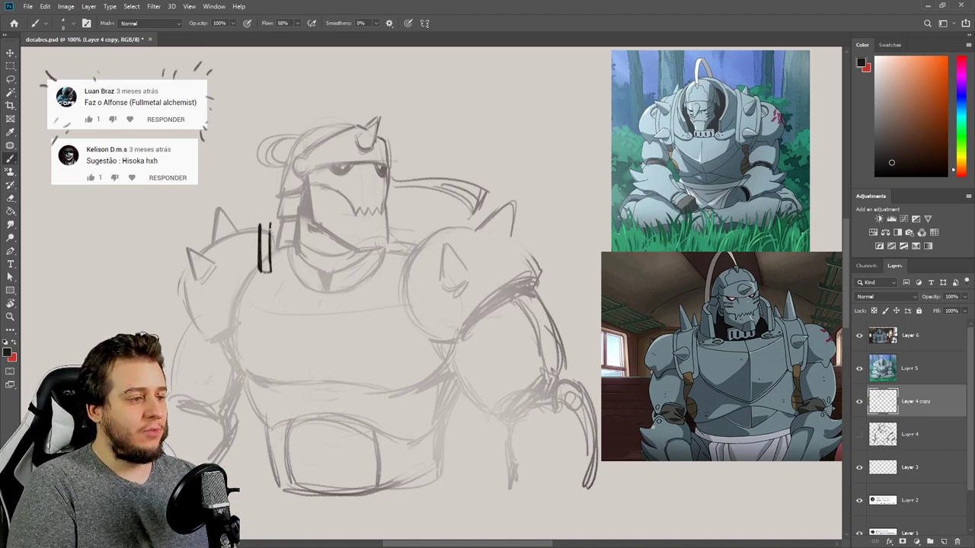
{"action": "mouse_move", "coordinate": [395, 232]}
{"action": "left_mouse_down"}
{"action": "mouse_move", "coordinate": [395, 282]}
{"action": "mouse_move", "coordinate": [398, 236]}
{"action": "left_mouse_up"}
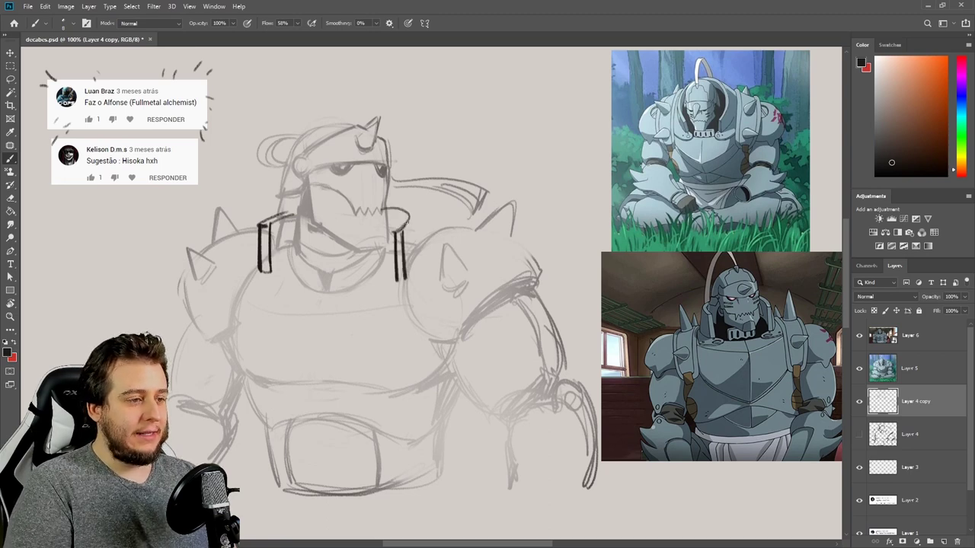
{"action": "left_click_drag", "start_coordinate": [385, 217], "coordinate": [422, 244]}
{"action": "mouse_move", "coordinate": [261, 225]}
{"action": "left_mouse_down"}
{"action": "mouse_move", "coordinate": [258, 279]}
{"action": "mouse_move", "coordinate": [385, 283]}
{"action": "left_mouse_up"}
{"action": "mouse_move", "coordinate": [268, 283]}
{"action": "left_mouse_down"}
{"action": "mouse_move", "coordinate": [388, 288]}
{"action": "mouse_move", "coordinate": [403, 276]}
{"action": "left_mouse_up"}
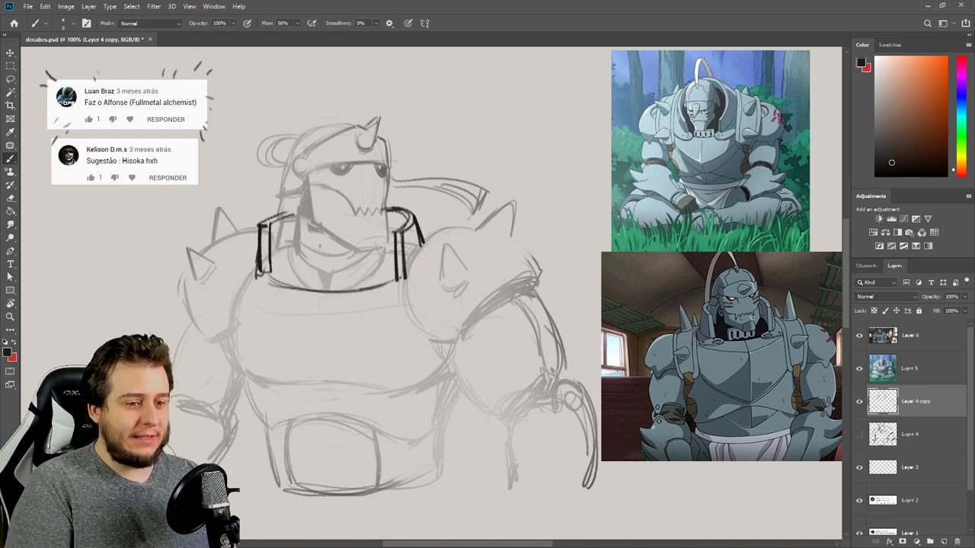
- Draw the curved upper chest band below the collar and an angular facet line running down the breastplate
{"action": "left_click_drag", "start_coordinate": [320, 295], "coordinate": [276, 335]}
{"action": "key", "text": "ctrl+z"}
{"action": "mouse_move", "coordinate": [256, 295]}
{"action": "left_mouse_down"}
{"action": "mouse_move", "coordinate": [279, 335]}
{"action": "mouse_move", "coordinate": [422, 284]}
{"action": "mouse_move", "coordinate": [256, 314]}
{"action": "mouse_move", "coordinate": [255, 277]}
{"action": "left_mouse_up"}
{"action": "mouse_move", "coordinate": [254, 277]}
{"action": "left_mouse_down"}
{"action": "mouse_move", "coordinate": [260, 331]}
{"action": "mouse_move", "coordinate": [399, 298]}
{"action": "mouse_move", "coordinate": [408, 284]}
{"action": "left_mouse_up"}
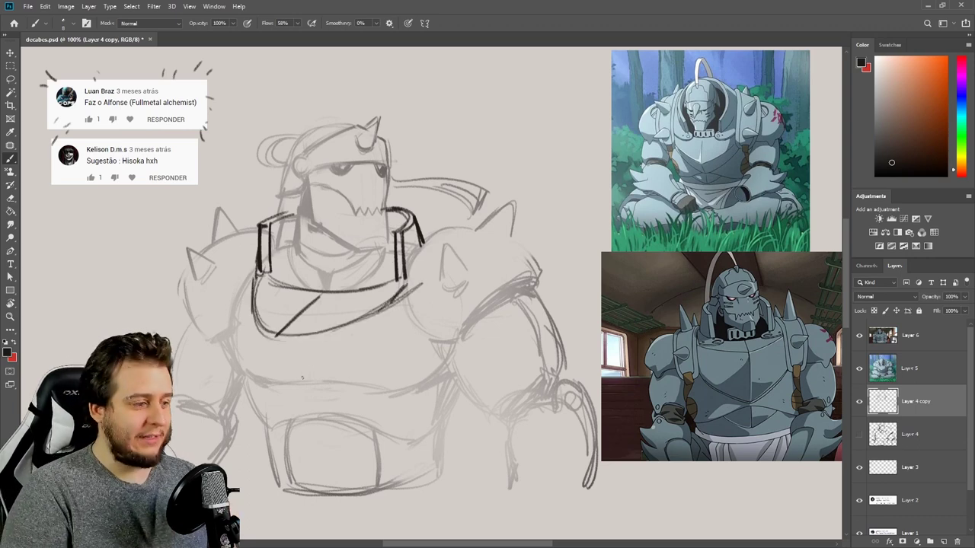
{"action": "left_click_drag", "start_coordinate": [275, 335], "coordinate": [317, 396]}
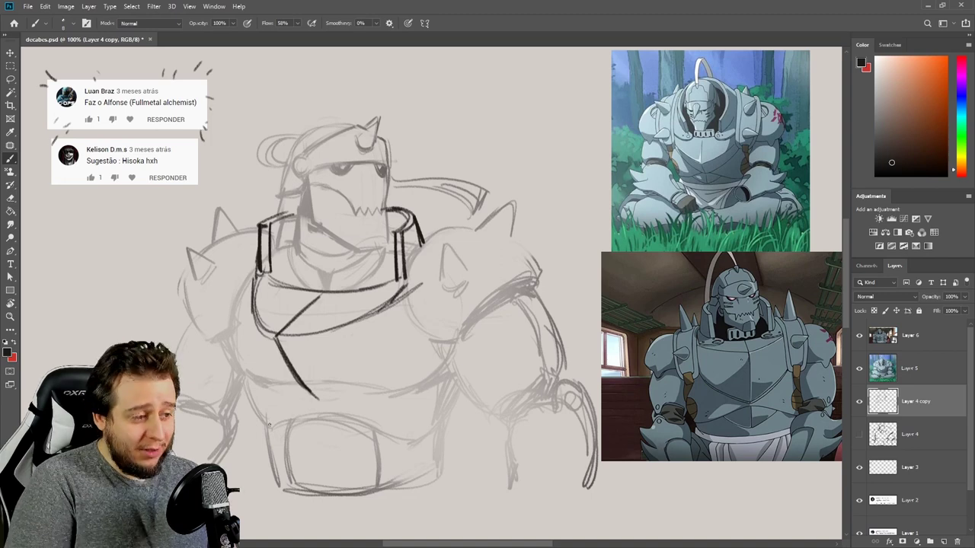
- Outline the breastplate's wavy lower edge and its far side contour
{"action": "mouse_move", "coordinate": [258, 414]}
{"action": "left_mouse_down"}
{"action": "mouse_move", "coordinate": [307, 411]}
{"action": "mouse_move", "coordinate": [388, 431]}
{"action": "mouse_move", "coordinate": [312, 411]}
{"action": "mouse_move", "coordinate": [364, 423]}
{"action": "mouse_move", "coordinate": [448, 411]}
{"action": "left_mouse_up"}
{"action": "left_click_drag", "start_coordinate": [390, 434], "coordinate": [459, 382]}
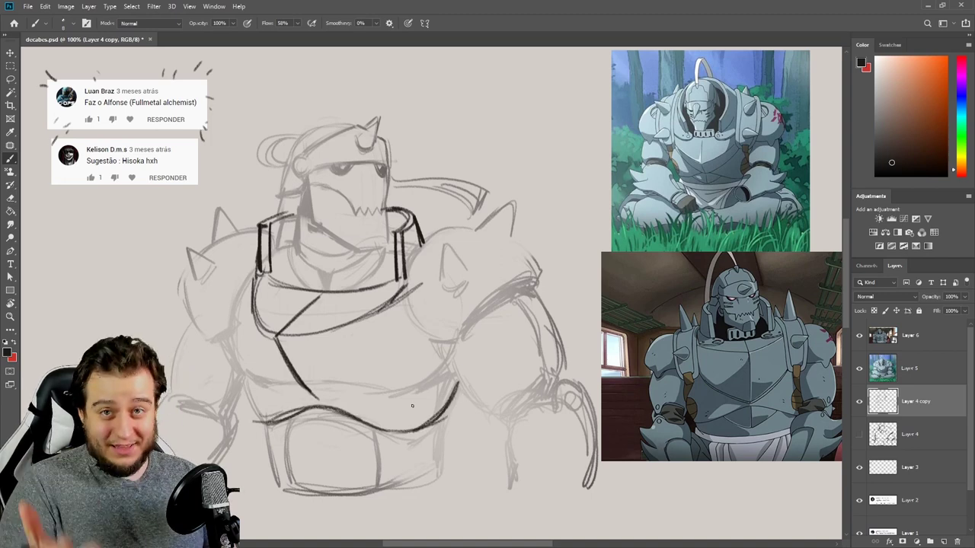
{"action": "left_click_drag", "start_coordinate": [233, 338], "coordinate": [265, 418]}
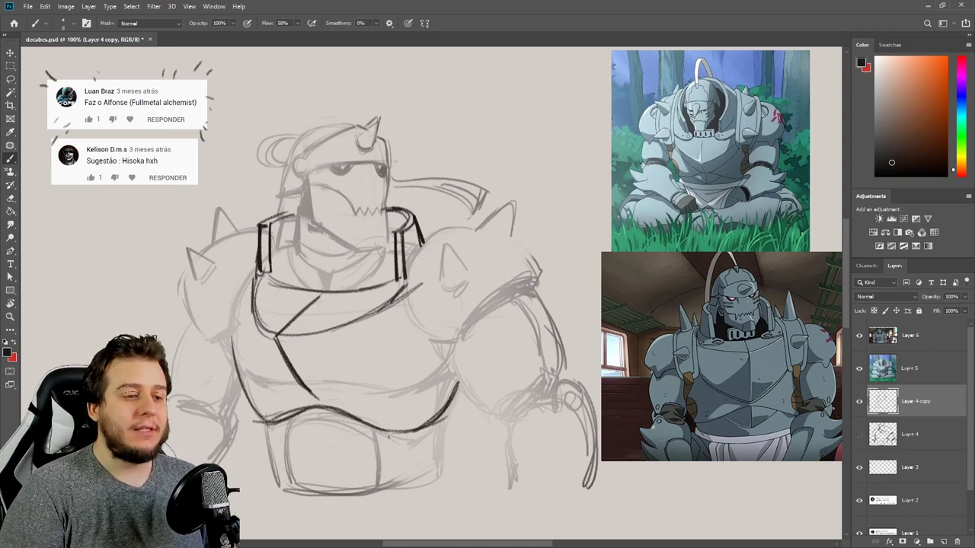
- Add angled facet lines on both sides of the breastplate, converging at its lower centre ridge
{"action": "mouse_move", "coordinate": [324, 399]}
{"action": "left_mouse_down"}
{"action": "mouse_move", "coordinate": [415, 345]}
{"action": "mouse_move", "coordinate": [330, 393]}
{"action": "left_mouse_up"}
{"action": "mouse_move", "coordinate": [256, 284]}
{"action": "left_mouse_down"}
{"action": "mouse_move", "coordinate": [281, 388]}
{"action": "mouse_move", "coordinate": [300, 392]}
{"action": "left_mouse_up"}
{"action": "mouse_move", "coordinate": [253, 282]}
{"action": "left_mouse_down"}
{"action": "mouse_move", "coordinate": [245, 345]}
{"action": "mouse_move", "coordinate": [308, 398]}
{"action": "left_mouse_up"}
{"action": "left_click_drag", "start_coordinate": [244, 335], "coordinate": [323, 403]}
- Fade the old abdomen lines below the breastplate with a large Eraser
{"action": "key", "text": "e"}
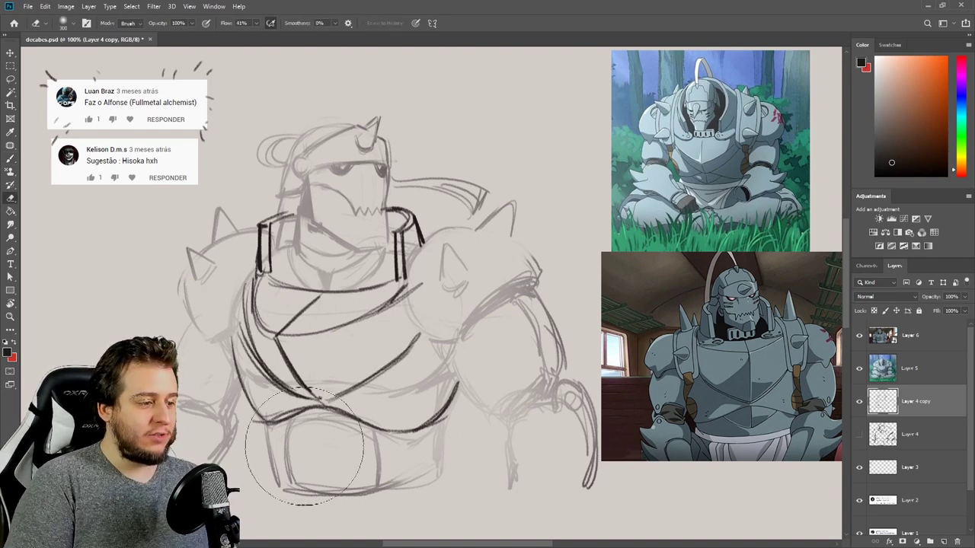
{"action": "mouse_move", "coordinate": [297, 440]}
{"action": "left_mouse_down"}
{"action": "mouse_move", "coordinate": [294, 464]}
{"action": "mouse_move", "coordinate": [381, 457]}
{"action": "left_mouse_up"}
{"action": "key", "text": "b"}
{"action": "mouse_move", "coordinate": [291, 419]}
{"action": "left_mouse_down"}
{"action": "mouse_move", "coordinate": [316, 461]}
{"action": "mouse_move", "coordinate": [331, 454]}
{"action": "left_mouse_up"}
{"action": "key", "text": "ctrl+z"}
{"action": "left_click_drag", "start_coordinate": [367, 427], "coordinate": [332, 455]}
{"action": "mouse_move", "coordinate": [366, 428]}
{"action": "left_mouse_down"}
{"action": "mouse_move", "coordinate": [301, 445]}
{"action": "mouse_move", "coordinate": [335, 454]}
{"action": "left_mouse_up"}
{"action": "key", "text": "ctrl+z"}
{"action": "key", "text": "ctrl+z"}
{"action": "key", "text": "ctrl+z"}
{"action": "key", "text": "ctrl+z"}
- Draw a pointed V-shaped plate under the breastplate and outline the abdomen's sides and lower rim
{"action": "left_click_drag", "start_coordinate": [290, 422], "coordinate": [327, 452]}
{"action": "left_click_drag", "start_coordinate": [366, 425], "coordinate": [335, 456]}
{"action": "mouse_move", "coordinate": [336, 456]}
{"action": "left_mouse_down"}
{"action": "mouse_move", "coordinate": [292, 420]}
{"action": "mouse_move", "coordinate": [273, 424]}
{"action": "left_mouse_up"}
{"action": "mouse_move", "coordinate": [287, 427]}
{"action": "left_mouse_down"}
{"action": "mouse_move", "coordinate": [321, 406]}
{"action": "mouse_move", "coordinate": [439, 426]}
{"action": "mouse_move", "coordinate": [446, 414]}
{"action": "left_mouse_up"}
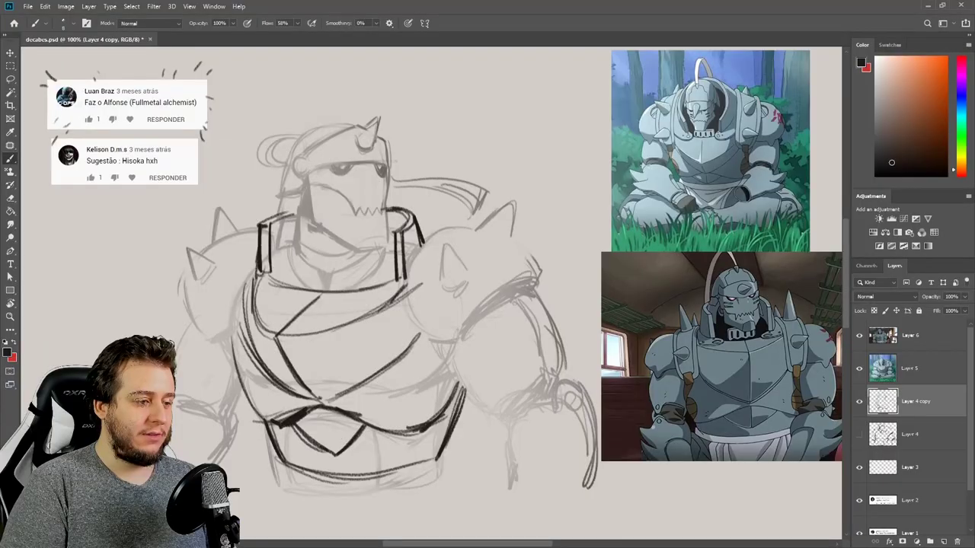
- Sketch the waist sash as a curved band with folds along the abdomen's lower rim
{"action": "mouse_move", "coordinate": [439, 460]}
{"action": "left_mouse_down"}
{"action": "mouse_move", "coordinate": [336, 466]}
{"action": "mouse_move", "coordinate": [396, 488]}
{"action": "mouse_move", "coordinate": [297, 481]}
{"action": "left_mouse_up"}
{"action": "key", "text": "e"}
{"action": "key", "text": "b"}
{"action": "left_click_drag", "start_coordinate": [286, 463], "coordinate": [433, 459]}
{"action": "left_click_drag", "start_coordinate": [316, 471], "coordinate": [423, 461]}
{"action": "left_click_drag", "start_coordinate": [281, 458], "coordinate": [282, 476]}
{"action": "mouse_move", "coordinate": [282, 476]}
{"action": "left_mouse_down"}
{"action": "mouse_move", "coordinate": [403, 490]}
{"action": "mouse_move", "coordinate": [430, 470]}
{"action": "left_mouse_up"}
- Draw the hanging loincloth folds and its side edges below the waist sash
{"action": "mouse_move", "coordinate": [437, 458]}
{"action": "left_mouse_down"}
{"action": "mouse_move", "coordinate": [434, 474]}
{"action": "mouse_move", "coordinate": [379, 491]}
{"action": "left_mouse_up"}
{"action": "mouse_move", "coordinate": [430, 468]}
{"action": "left_mouse_down"}
{"action": "mouse_move", "coordinate": [347, 533]}
{"action": "mouse_move", "coordinate": [385, 526]}
{"action": "mouse_move", "coordinate": [374, 537]}
{"action": "mouse_move", "coordinate": [351, 507]}
{"action": "mouse_move", "coordinate": [286, 537]}
{"action": "left_mouse_up"}
{"action": "left_click_drag", "start_coordinate": [286, 488], "coordinate": [284, 508]}
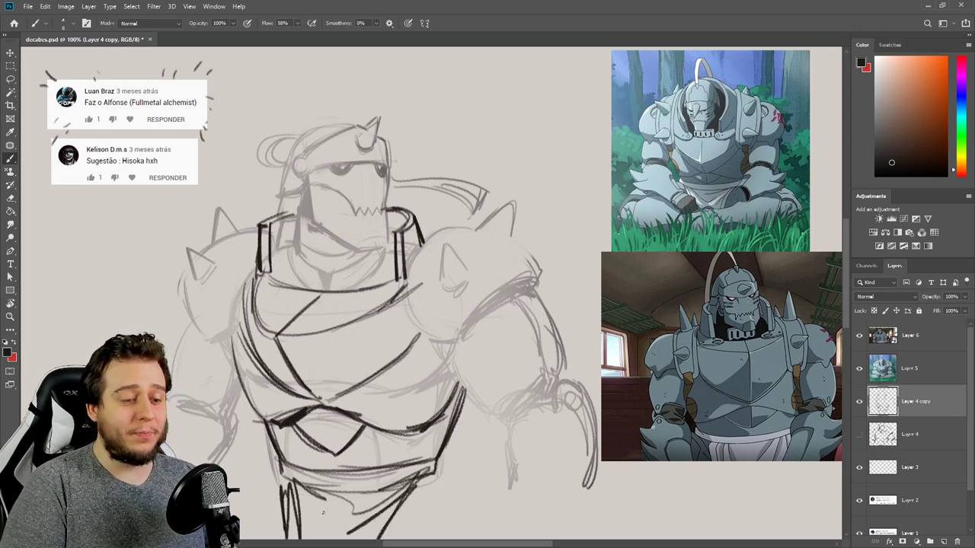
{"action": "left_click_drag", "start_coordinate": [415, 494], "coordinate": [393, 518]}
- Add the outer hip curves on both sides and darken the near side of the waist
{"action": "mouse_move", "coordinate": [426, 469]}
{"action": "left_mouse_down"}
{"action": "mouse_move", "coordinate": [486, 533]}
{"action": "mouse_move", "coordinate": [475, 497]}
{"action": "left_mouse_up"}
{"action": "left_click_drag", "start_coordinate": [283, 466], "coordinate": [271, 492]}
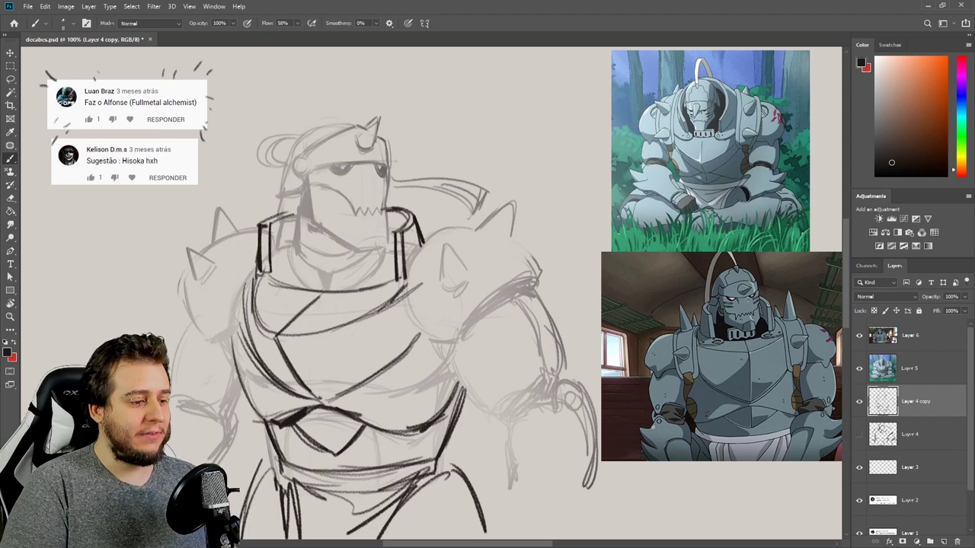
{"action": "left_click_drag", "start_coordinate": [462, 485], "coordinate": [484, 538]}
{"action": "mouse_move", "coordinate": [451, 443]}
{"action": "left_mouse_down"}
{"action": "mouse_move", "coordinate": [448, 471]}
{"action": "mouse_move", "coordinate": [435, 461]}
{"action": "left_mouse_up"}
{"action": "key", "text": "e"}
{"action": "key", "text": "b"}
{"action": "left_click_drag", "start_coordinate": [462, 404], "coordinate": [448, 468]}
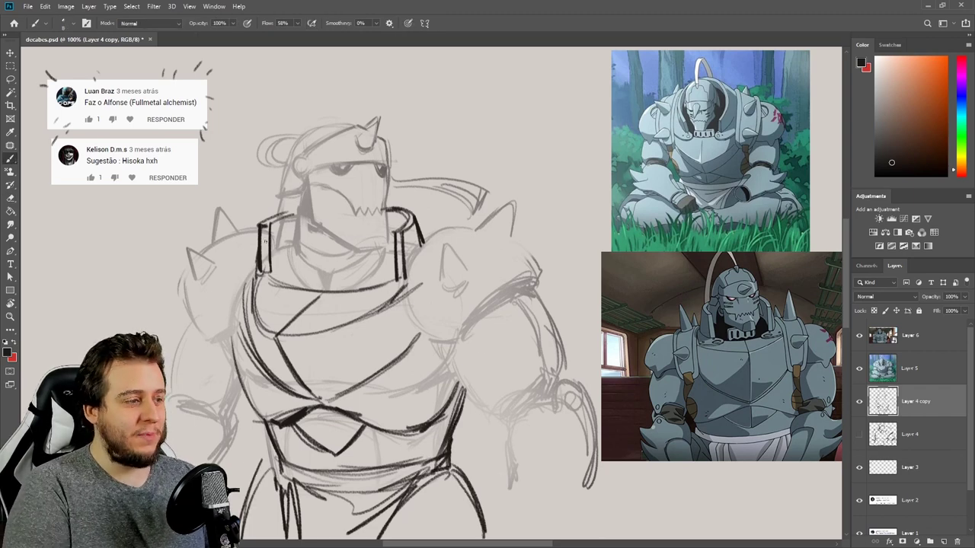
- Outline the curved rim plates over both shoulders, erasing overlapping lines where needed
{"action": "mouse_move", "coordinate": [443, 242]}
{"action": "left_mouse_down"}
{"action": "mouse_move", "coordinate": [419, 253]}
{"action": "mouse_move", "coordinate": [404, 335]}
{"action": "left_mouse_up"}
{"action": "mouse_move", "coordinate": [404, 288]}
{"action": "left_mouse_down"}
{"action": "mouse_move", "coordinate": [437, 360]}
{"action": "mouse_move", "coordinate": [462, 267]}
{"action": "mouse_move", "coordinate": [490, 251]}
{"action": "mouse_move", "coordinate": [411, 260]}
{"action": "mouse_move", "coordinate": [405, 295]}
{"action": "mouse_move", "coordinate": [438, 358]}
{"action": "left_mouse_up"}
{"action": "left_click_drag", "start_coordinate": [487, 234], "coordinate": [458, 270]}
{"action": "left_click_drag", "start_coordinate": [259, 243], "coordinate": [207, 314]}
{"action": "left_click_drag", "start_coordinate": [252, 272], "coordinate": [221, 355]}
{"action": "mouse_move", "coordinate": [207, 285]}
{"action": "left_mouse_down"}
{"action": "mouse_move", "coordinate": [242, 341]}
{"action": "mouse_move", "coordinate": [235, 355]}
{"action": "left_mouse_up"}
{"action": "key", "text": "e"}
{"action": "key", "text": "b"}
{"action": "left_click_drag", "start_coordinate": [247, 315], "coordinate": [220, 348]}
- Clean up and thicken both shoulder rims, giving each a double inner edge
{"action": "key", "text": "e"}
{"action": "left_click_drag", "start_coordinate": [400, 286], "coordinate": [431, 358]}
{"action": "key", "text": "b"}
{"action": "mouse_move", "coordinate": [465, 263]}
{"action": "left_mouse_down"}
{"action": "mouse_move", "coordinate": [410, 349]}
{"action": "mouse_move", "coordinate": [441, 242]}
{"action": "mouse_move", "coordinate": [411, 272]}
{"action": "left_mouse_up"}
{"action": "left_click_drag", "start_coordinate": [448, 244], "coordinate": [407, 334]}
{"action": "left_click_drag", "start_coordinate": [239, 321], "coordinate": [220, 341]}
{"action": "left_click_drag", "start_coordinate": [242, 281], "coordinate": [228, 333]}
{"action": "mouse_move", "coordinate": [256, 260]}
{"action": "left_mouse_down"}
{"action": "mouse_move", "coordinate": [214, 339]}
{"action": "mouse_move", "coordinate": [224, 286]}
{"action": "left_mouse_up"}
- Draw a tall pointed spike on top of the near shoulder rim
{"action": "left_click_drag", "start_coordinate": [433, 251], "coordinate": [451, 174]}
{"action": "mouse_move", "coordinate": [452, 174]}
{"action": "left_mouse_down"}
{"action": "mouse_move", "coordinate": [473, 247]}
{"action": "mouse_move", "coordinate": [455, 185]}
{"action": "left_mouse_up"}
{"action": "key", "text": "ctrl+z"}
{"action": "key", "text": "ctrl+z"}
{"action": "mouse_move", "coordinate": [455, 185]}
{"action": "left_mouse_down"}
{"action": "mouse_move", "coordinate": [470, 248]}
{"action": "mouse_move", "coordinate": [456, 185]}
{"action": "left_mouse_up"}
{"action": "left_click_drag", "start_coordinate": [456, 186], "coordinate": [468, 237]}
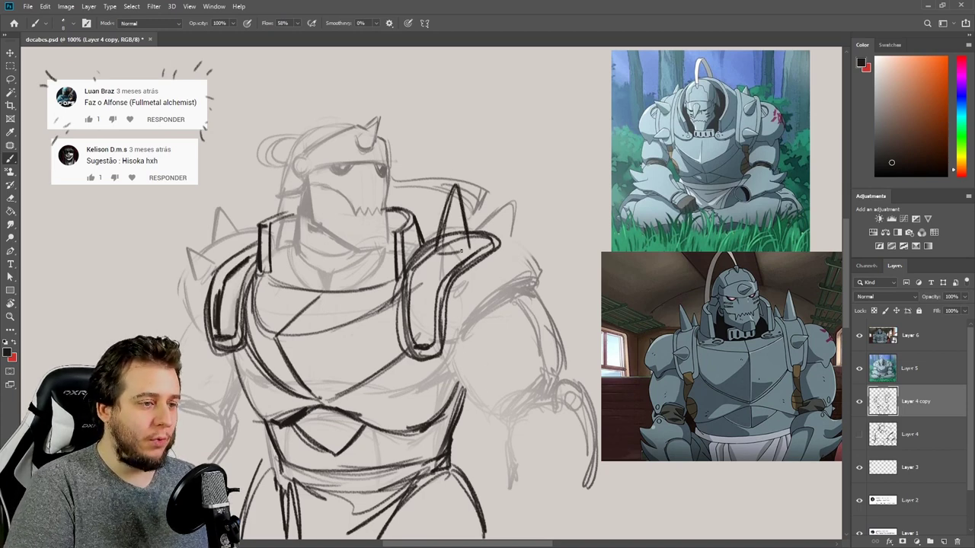
- Add upright and side spikes to the far shoulder rim and a small spike at the near rim's outer tip
{"action": "left_click_drag", "start_coordinate": [236, 259], "coordinate": [248, 192]}
{"action": "left_click_drag", "start_coordinate": [249, 193], "coordinate": [261, 265]}
{"action": "mouse_move", "coordinate": [196, 299]}
{"action": "left_mouse_down"}
{"action": "mouse_move", "coordinate": [227, 289]}
{"action": "mouse_move", "coordinate": [195, 294]}
{"action": "left_mouse_up"}
{"action": "mouse_move", "coordinate": [195, 302]}
{"action": "left_mouse_down"}
{"action": "mouse_move", "coordinate": [227, 320]}
{"action": "mouse_move", "coordinate": [209, 315]}
{"action": "left_mouse_up"}
{"action": "left_click_drag", "start_coordinate": [236, 291], "coordinate": [196, 294]}
{"action": "left_click_drag", "start_coordinate": [488, 242], "coordinate": [509, 219]}
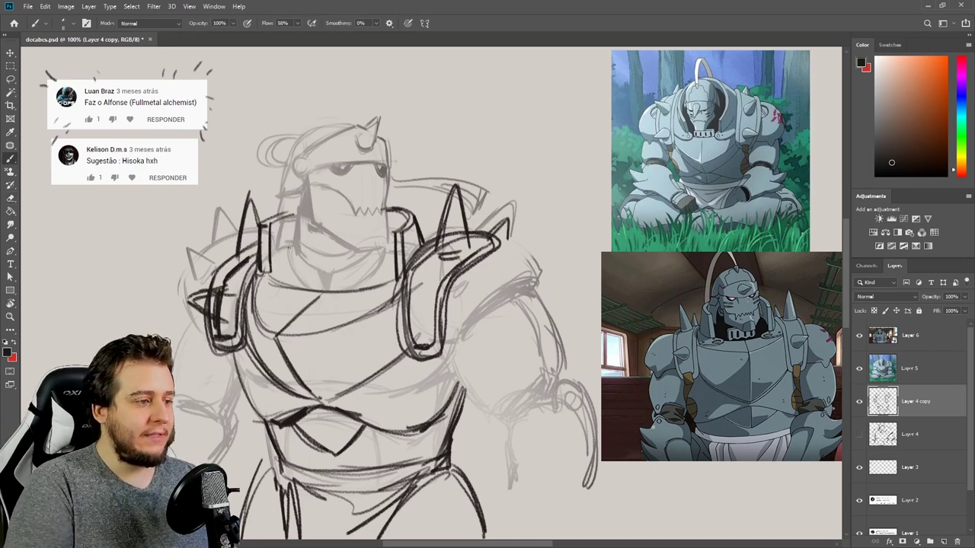
- Erase overlapping lines around the near shoulder's front spike and draw the slotted throat guard with a jagged lower edge
{"action": "key", "text": "e"}
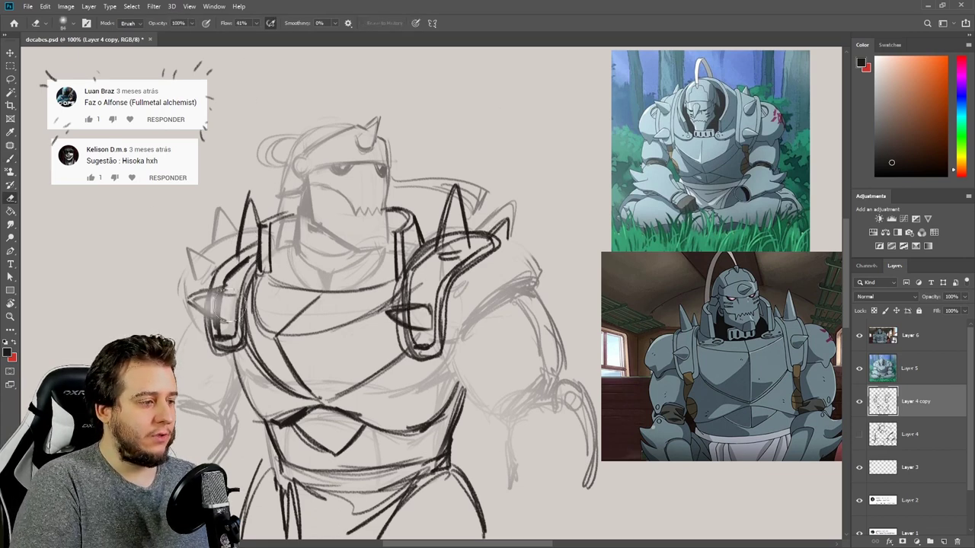
{"action": "left_click_drag", "start_coordinate": [390, 299], "coordinate": [423, 332]}
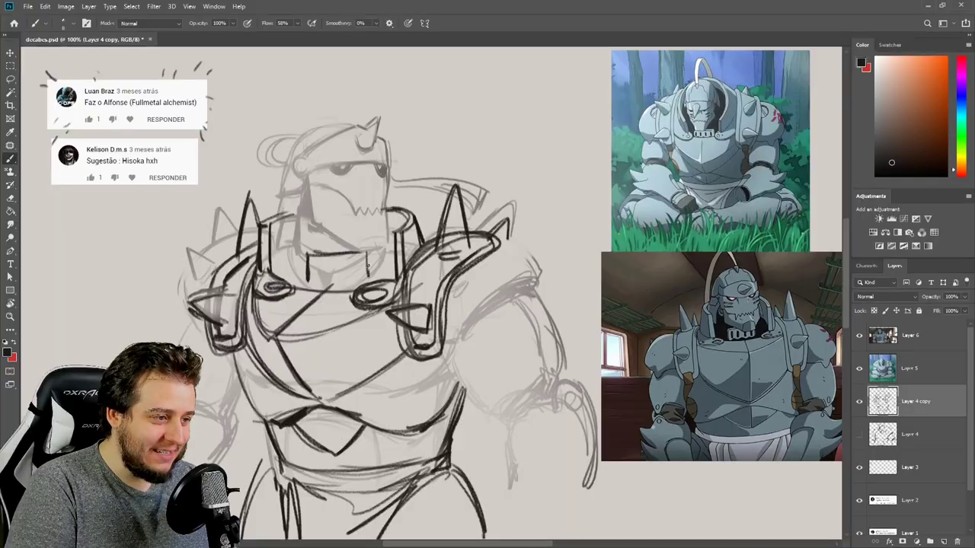
{"action": "mouse_move", "coordinate": [314, 280]}
{"action": "left_mouse_down"}
{"action": "mouse_move", "coordinate": [353, 279]}
{"action": "mouse_move", "coordinate": [329, 282]}
{"action": "left_mouse_up"}
{"action": "left_click_drag", "start_coordinate": [329, 282], "coordinate": [313, 283]}
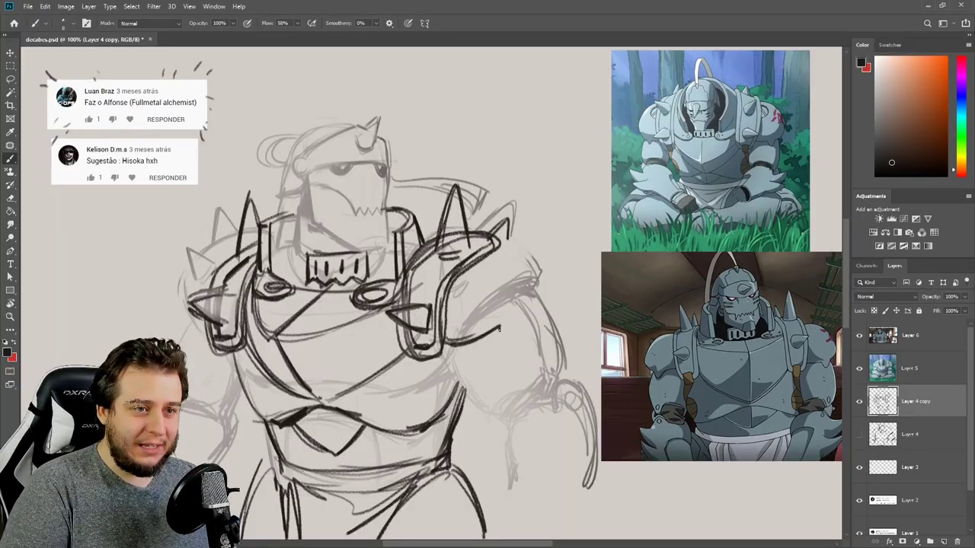
- Outline the near upper-arm plate with a jagged lower edge and crossed circle, plus the far upper-arm plate's outer curve
{"action": "left_click_drag", "start_coordinate": [498, 327], "coordinate": [520, 324]}
{"action": "mouse_move", "coordinate": [499, 329]}
{"action": "left_mouse_down"}
{"action": "mouse_move", "coordinate": [516, 339]}
{"action": "mouse_move", "coordinate": [550, 299]}
{"action": "mouse_move", "coordinate": [524, 255]}
{"action": "mouse_move", "coordinate": [551, 309]}
{"action": "mouse_move", "coordinate": [541, 320]}
{"action": "mouse_move", "coordinate": [565, 316]}
{"action": "left_mouse_up"}
{"action": "key", "text": "e"}
{"action": "key", "text": "b"}
{"action": "key", "text": "ctrl+z"}
{"action": "left_click_drag", "start_coordinate": [545, 282], "coordinate": [553, 316]}
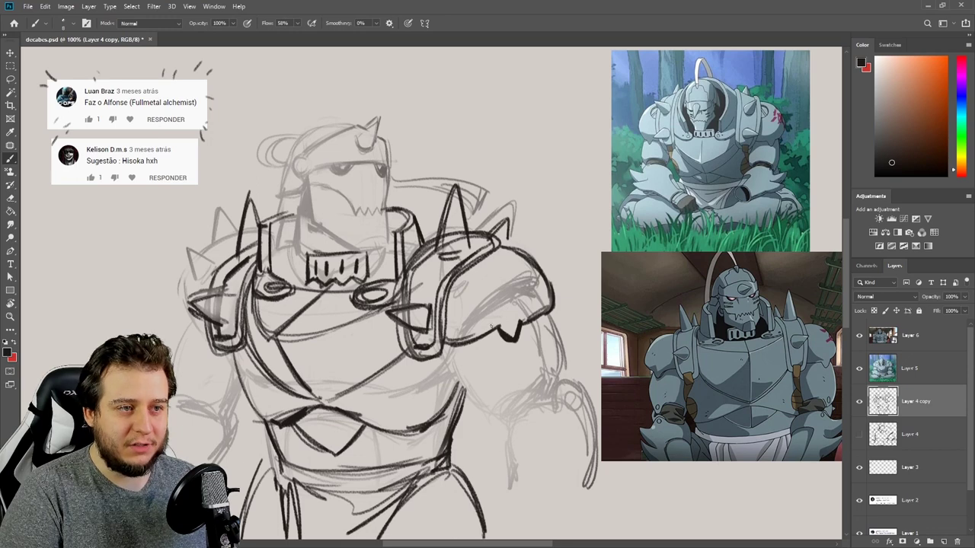
{"action": "mouse_move", "coordinate": [475, 286]}
{"action": "left_mouse_down"}
{"action": "mouse_move", "coordinate": [452, 293]}
{"action": "mouse_move", "coordinate": [497, 256]}
{"action": "mouse_move", "coordinate": [464, 284]}
{"action": "mouse_move", "coordinate": [487, 284]}
{"action": "left_mouse_up"}
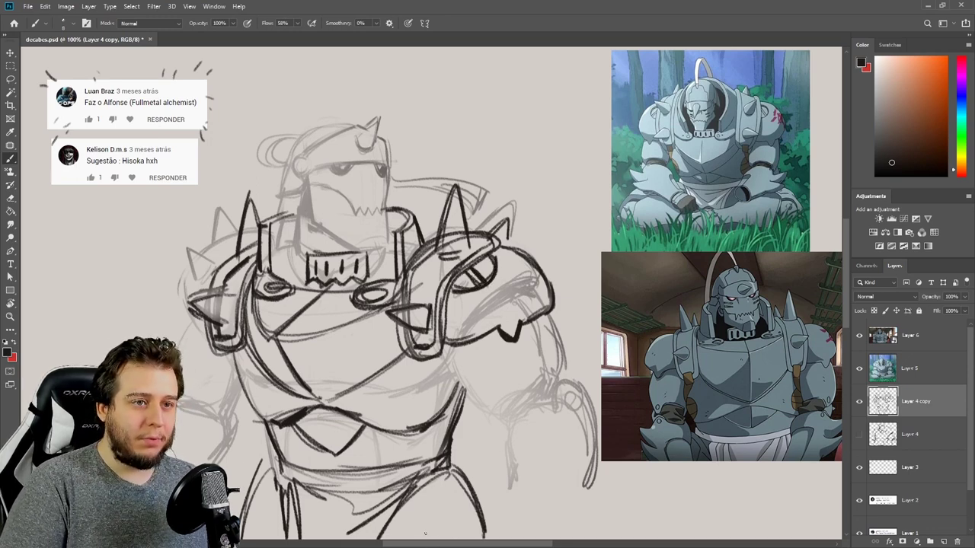
{"action": "left_click_drag", "start_coordinate": [228, 255], "coordinate": [184, 291]}
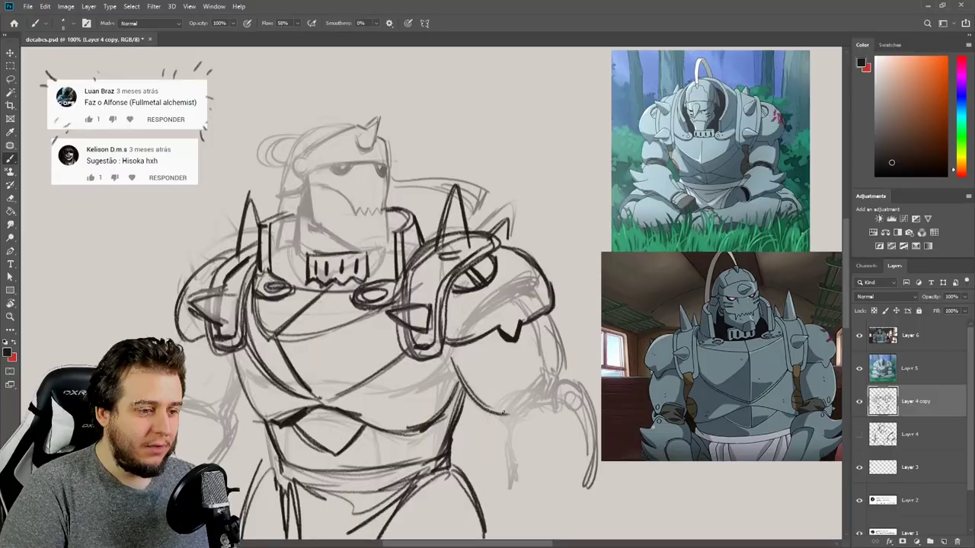
- Draw the near arm's elbow joint and the forearm's inner and outer edges
{"action": "mouse_move", "coordinate": [504, 417]}
{"action": "left_mouse_down"}
{"action": "mouse_move", "coordinate": [552, 390]}
{"action": "mouse_move", "coordinate": [568, 312]}
{"action": "mouse_move", "coordinate": [567, 385]}
{"action": "mouse_move", "coordinate": [544, 370]}
{"action": "mouse_move", "coordinate": [508, 432]}
{"action": "mouse_move", "coordinate": [510, 488]}
{"action": "left_mouse_up"}
{"action": "left_click_drag", "start_coordinate": [506, 441], "coordinate": [510, 459]}
{"action": "mouse_move", "coordinate": [558, 403]}
{"action": "left_mouse_down"}
{"action": "mouse_move", "coordinate": [584, 422]}
{"action": "mouse_move", "coordinate": [523, 431]}
{"action": "mouse_move", "coordinate": [533, 439]}
{"action": "mouse_move", "coordinate": [560, 377]}
{"action": "left_mouse_up"}
{"action": "key", "text": "v"}
{"action": "key", "text": "b"}
{"action": "mouse_move", "coordinate": [560, 381]}
{"action": "left_mouse_down"}
{"action": "mouse_move", "coordinate": [556, 429]}
{"action": "mouse_move", "coordinate": [541, 444]}
{"action": "left_mouse_up"}
- Fade the old forearm lines and add angular plate edges to the near gauntlet
{"action": "key", "text": "e"}
{"action": "mouse_move", "coordinate": [531, 403]}
{"action": "left_mouse_down"}
{"action": "mouse_move", "coordinate": [561, 382]}
{"action": "mouse_move", "coordinate": [551, 434]}
{"action": "mouse_move", "coordinate": [539, 445]}
{"action": "mouse_move", "coordinate": [538, 431]}
{"action": "mouse_move", "coordinate": [567, 436]}
{"action": "mouse_move", "coordinate": [571, 448]}
{"action": "mouse_move", "coordinate": [538, 493]}
{"action": "left_mouse_up"}
{"action": "key", "text": "b"}
{"action": "key", "text": "e"}
{"action": "key", "text": "b"}
{"action": "left_click_drag", "start_coordinate": [455, 460], "coordinate": [489, 443]}
{"action": "left_click_drag", "start_coordinate": [446, 461], "coordinate": [486, 443]}
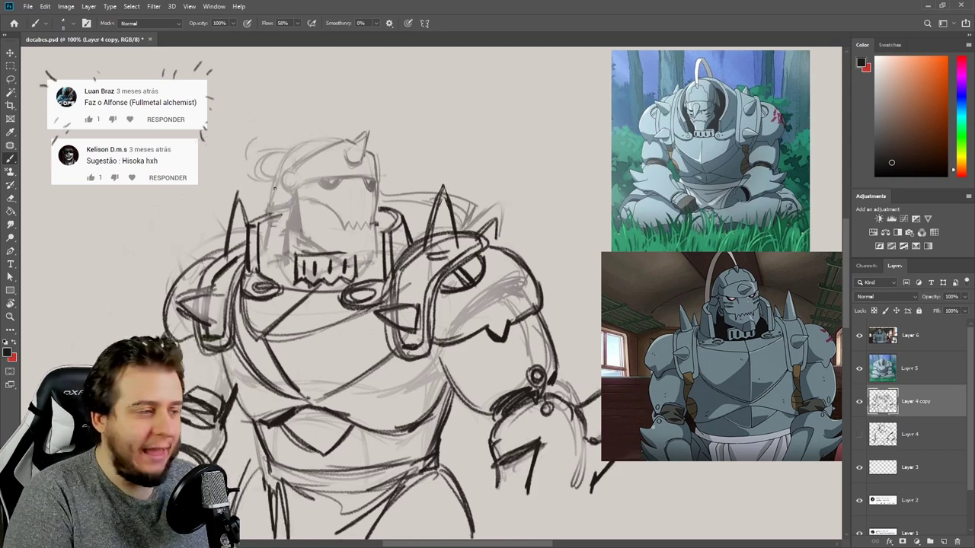
- Draw the helmet's cheek guard with a toothed mouth edge, the straight front of the face and the jawline
{"action": "left_click_drag", "start_coordinate": [297, 204], "coordinate": [317, 217]}
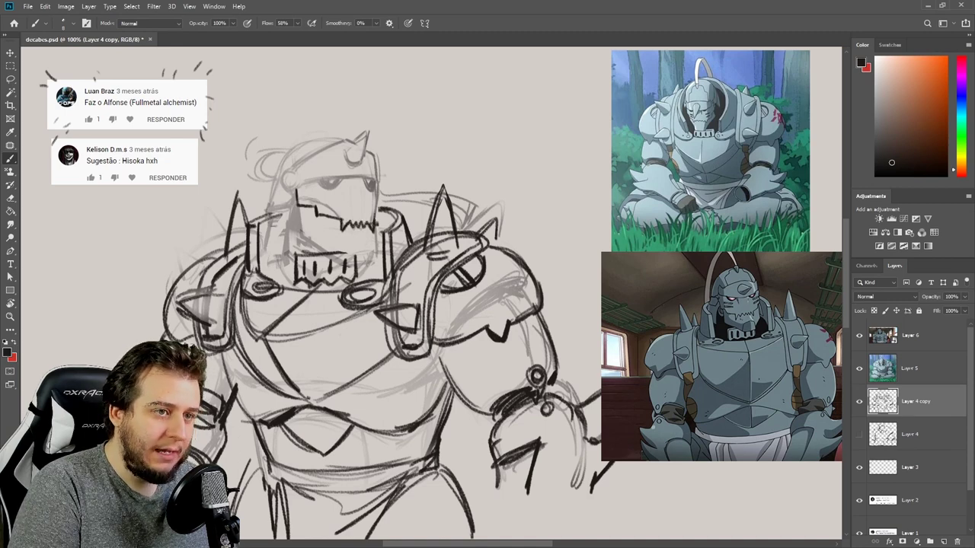
{"action": "left_click_drag", "start_coordinate": [376, 183], "coordinate": [377, 220]}
{"action": "left_click_drag", "start_coordinate": [298, 207], "coordinate": [302, 235]}
{"action": "left_click_drag", "start_coordinate": [302, 235], "coordinate": [344, 257]}
{"action": "left_click_drag", "start_coordinate": [303, 238], "coordinate": [344, 258]}
{"action": "key", "text": "e"}
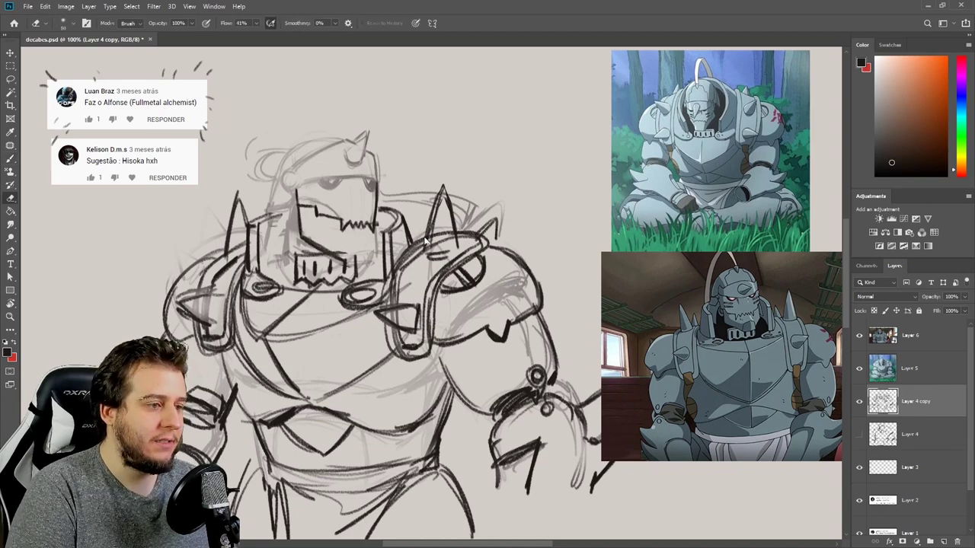
{"action": "key", "text": "b"}
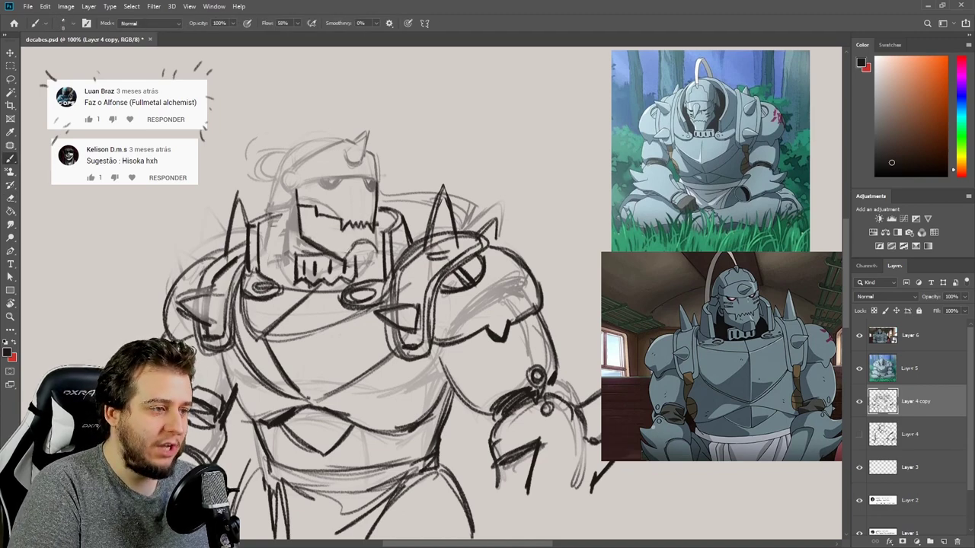
- Close the helmet's chin below the teeth and add a small curved hinge at the rear of the jaw
{"action": "left_click_drag", "start_coordinate": [345, 260], "coordinate": [379, 260]}
{"action": "mouse_move", "coordinate": [373, 244]}
{"action": "left_mouse_down"}
{"action": "mouse_move", "coordinate": [379, 260]}
{"action": "mouse_move", "coordinate": [355, 258]}
{"action": "mouse_move", "coordinate": [369, 261]}
{"action": "mouse_move", "coordinate": [371, 242]}
{"action": "left_mouse_up"}
{"action": "key", "text": "e"}
{"action": "key", "text": "b"}
{"action": "left_click_drag", "start_coordinate": [378, 245], "coordinate": [379, 254]}
{"action": "left_click_drag", "start_coordinate": [376, 227], "coordinate": [377, 246]}
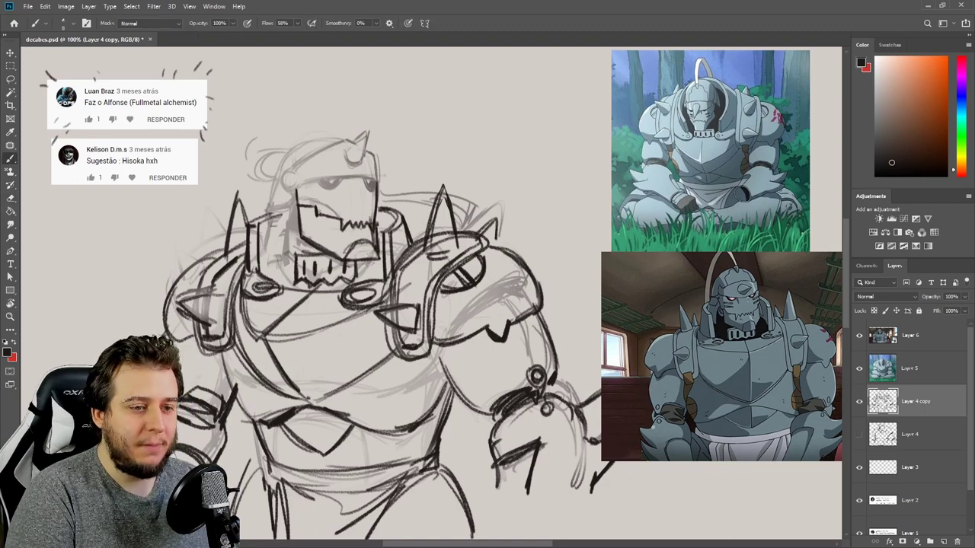
{"action": "left_click_drag", "start_coordinate": [294, 211], "coordinate": [289, 233]}
{"action": "left_click_drag", "start_coordinate": [291, 219], "coordinate": [292, 210]}
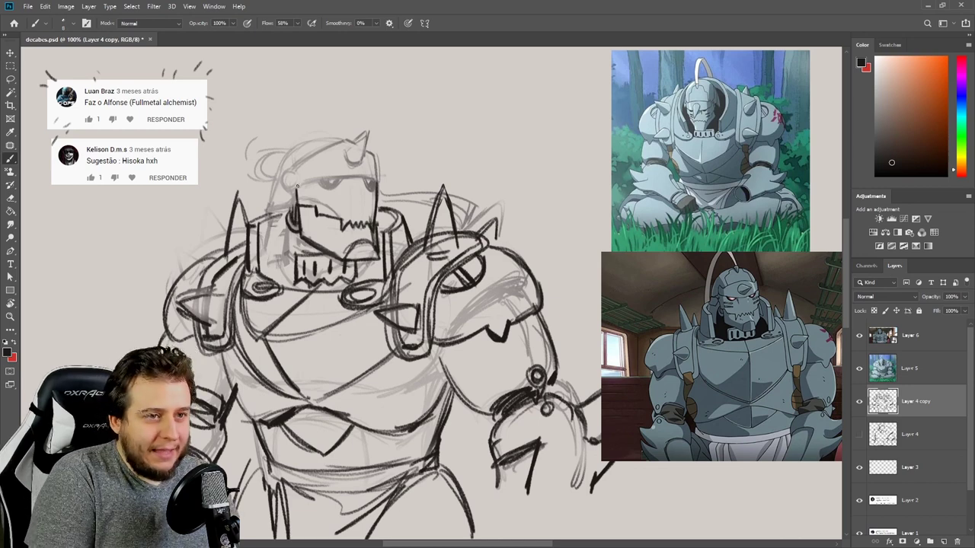
- Draw the helmet's brow line and the curved forehead visor with its notched rear end, erasing stray line ends
{"action": "left_click_drag", "start_coordinate": [296, 184], "coordinate": [377, 184]}
{"action": "left_click_drag", "start_coordinate": [295, 166], "coordinate": [359, 145]}
{"action": "mouse_move", "coordinate": [313, 157]}
{"action": "left_mouse_down"}
{"action": "mouse_move", "coordinate": [293, 172]}
{"action": "mouse_move", "coordinate": [286, 164]}
{"action": "left_mouse_up"}
{"action": "key", "text": "e"}
{"action": "key", "text": "b"}
{"action": "left_click_drag", "start_coordinate": [286, 165], "coordinate": [291, 189]}
{"action": "key", "text": "e"}
{"action": "left_click_drag", "start_coordinate": [283, 172], "coordinate": [286, 163]}
{"action": "key", "text": "b"}
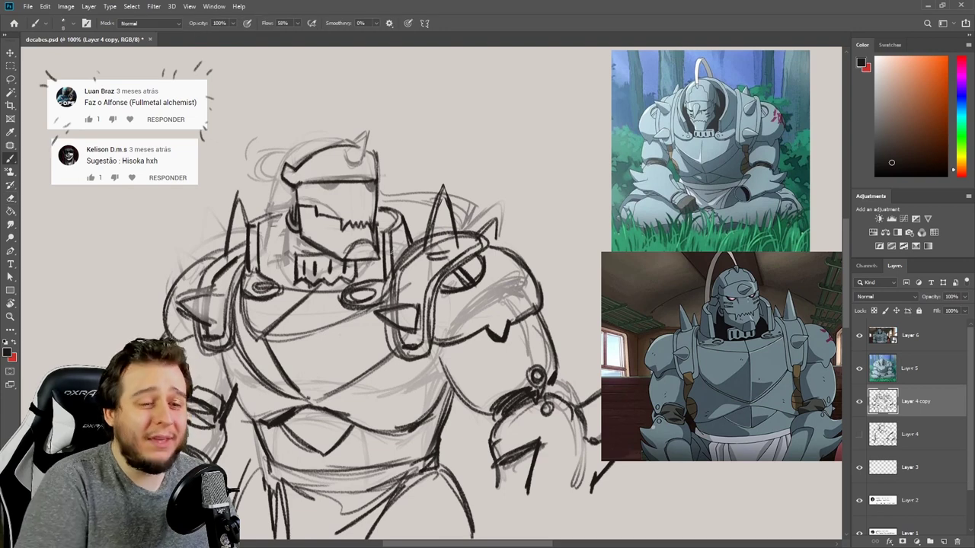
- Draw the dark narrow eyes under the brow and the short stripes on the cheek
{"action": "left_click_drag", "start_coordinate": [319, 191], "coordinate": [372, 188]}
{"action": "key", "text": "e"}
{"action": "key", "text": "b"}
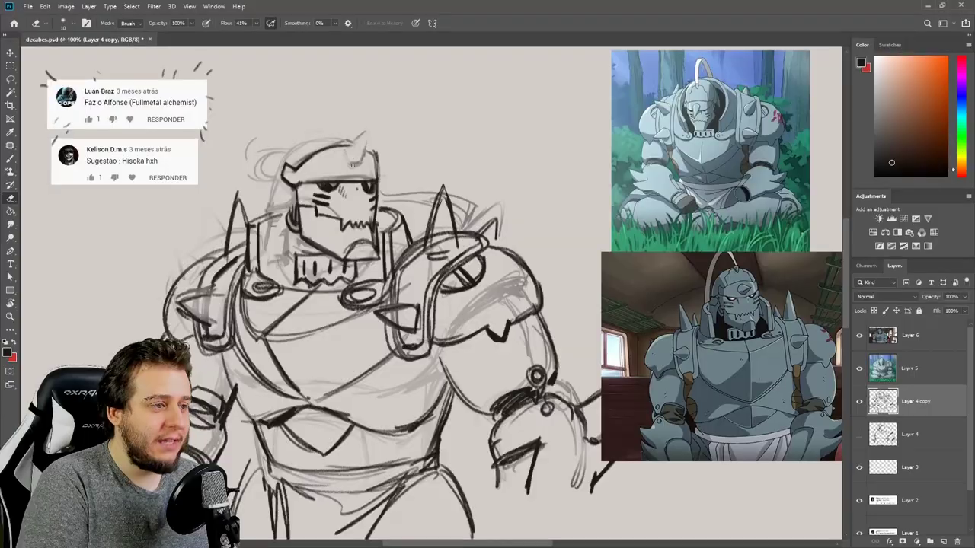
- Redraw the forehead horn pointing forward with a curved base, cleaning up the overlapping lines
{"action": "key", "text": "b"}
{"action": "mouse_move", "coordinate": [350, 152]}
{"action": "left_mouse_down"}
{"action": "mouse_move", "coordinate": [356, 167]}
{"action": "mouse_move", "coordinate": [381, 145]}
{"action": "left_mouse_up"}
{"action": "left_click_drag", "start_coordinate": [382, 146], "coordinate": [355, 168]}
{"action": "key", "text": "e"}
{"action": "key", "text": "b"}
{"action": "mouse_move", "coordinate": [348, 152]}
{"action": "left_mouse_down"}
{"action": "mouse_move", "coordinate": [364, 166]}
{"action": "mouse_move", "coordinate": [378, 144]}
{"action": "mouse_move", "coordinate": [369, 167]}
{"action": "left_mouse_up"}
{"action": "key", "text": "e"}
{"action": "key", "text": "b"}
{"action": "key", "text": "e"}
{"action": "key", "text": "b"}
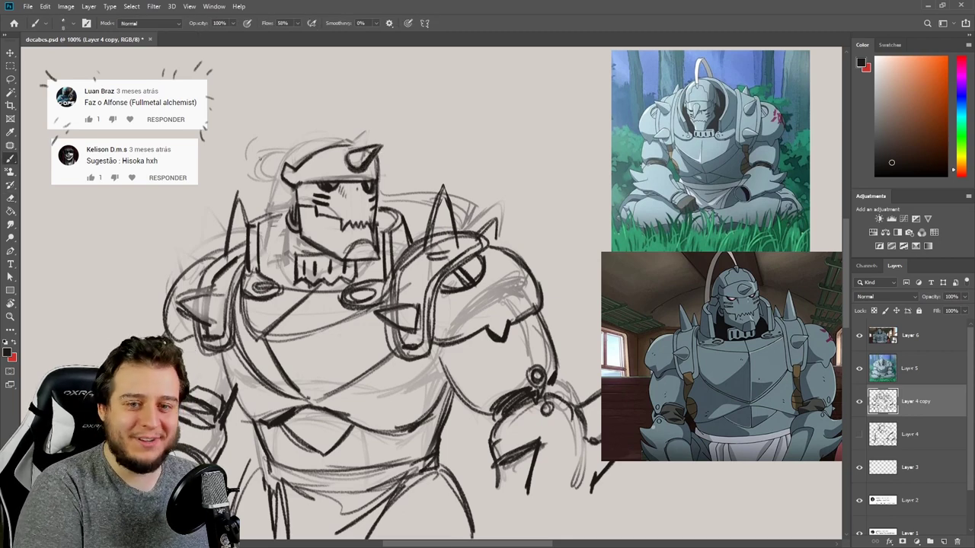
- Draw the helmet's crown with a jagged seam, outline its back, and fill the gap inside the collar with black
{"action": "mouse_move", "coordinate": [302, 146]}
{"action": "left_mouse_down"}
{"action": "mouse_move", "coordinate": [364, 133]}
{"action": "mouse_move", "coordinate": [309, 134]}
{"action": "mouse_move", "coordinate": [325, 131]}
{"action": "left_mouse_up"}
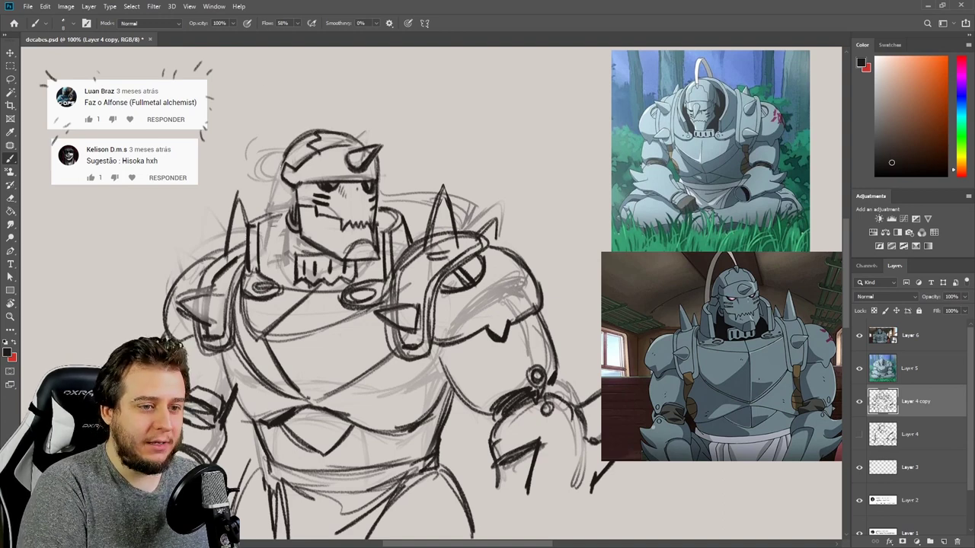
{"action": "mouse_move", "coordinate": [280, 179]}
{"action": "left_mouse_down"}
{"action": "mouse_move", "coordinate": [270, 209]}
{"action": "mouse_move", "coordinate": [284, 209]}
{"action": "mouse_move", "coordinate": [264, 248]}
{"action": "mouse_move", "coordinate": [285, 232]}
{"action": "mouse_move", "coordinate": [272, 286]}
{"action": "mouse_move", "coordinate": [282, 251]}
{"action": "mouse_move", "coordinate": [292, 284]}
{"action": "mouse_move", "coordinate": [291, 231]}
{"action": "mouse_move", "coordinate": [296, 268]}
{"action": "left_mouse_up"}
{"action": "left_click_drag", "start_coordinate": [299, 239], "coordinate": [311, 251]}
{"action": "left_click_drag", "start_coordinate": [296, 259], "coordinate": [375, 288]}
{"action": "left_click_drag", "start_coordinate": [379, 209], "coordinate": [395, 248]}
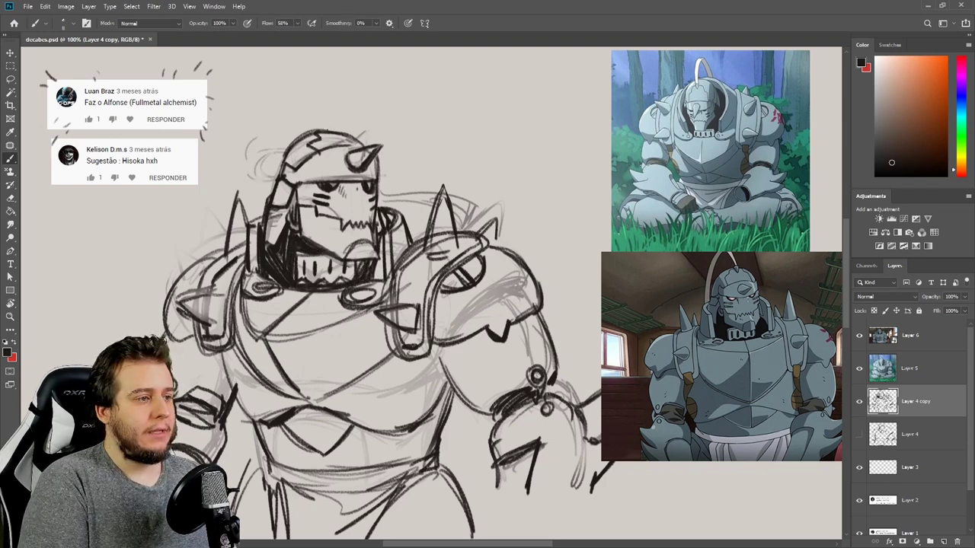
- Draw the long curved plume arching backwards from the top of the helmet
{"action": "mouse_move", "coordinate": [321, 132]}
{"action": "left_mouse_down"}
{"action": "mouse_move", "coordinate": [336, 125]}
{"action": "mouse_move", "coordinate": [247, 192]}
{"action": "left_mouse_up"}
{"action": "key", "text": "ctrl+z"}
{"action": "mouse_move", "coordinate": [331, 128]}
{"action": "left_mouse_down"}
{"action": "mouse_move", "coordinate": [272, 85]}
{"action": "mouse_move", "coordinate": [242, 215]}
{"action": "mouse_move", "coordinate": [292, 101]}
{"action": "mouse_move", "coordinate": [257, 189]}
{"action": "mouse_move", "coordinate": [271, 105]}
{"action": "mouse_move", "coordinate": [256, 188]}
{"action": "left_mouse_up"}
{"action": "key", "text": "ctrl+z"}
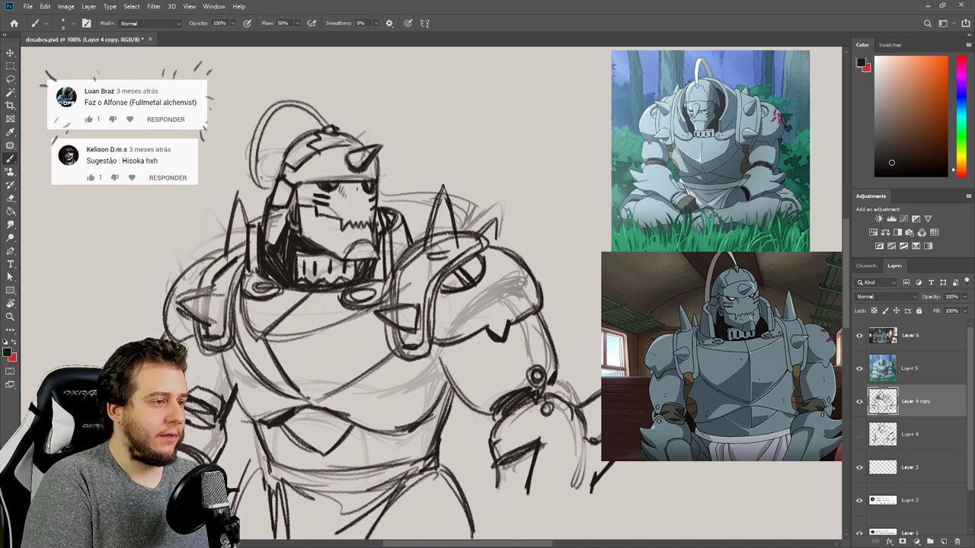
{"action": "left_click_drag", "start_coordinate": [259, 149], "coordinate": [263, 188]}
- Sketch the strip flowing behind the neck and nudge the drawing layer slightly upward
{"action": "left_click_drag", "start_coordinate": [381, 189], "coordinate": [487, 174]}
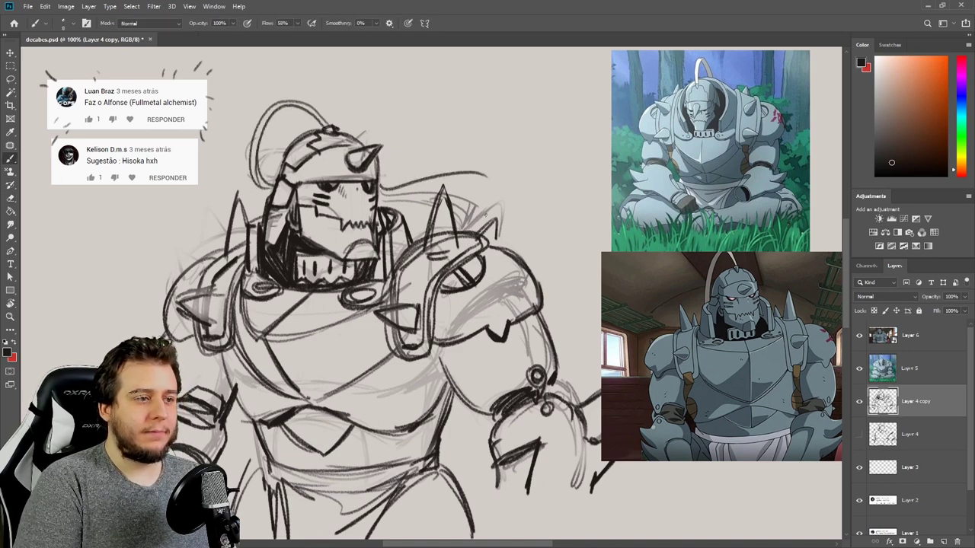
{"action": "key", "text": "ctrl+z"}
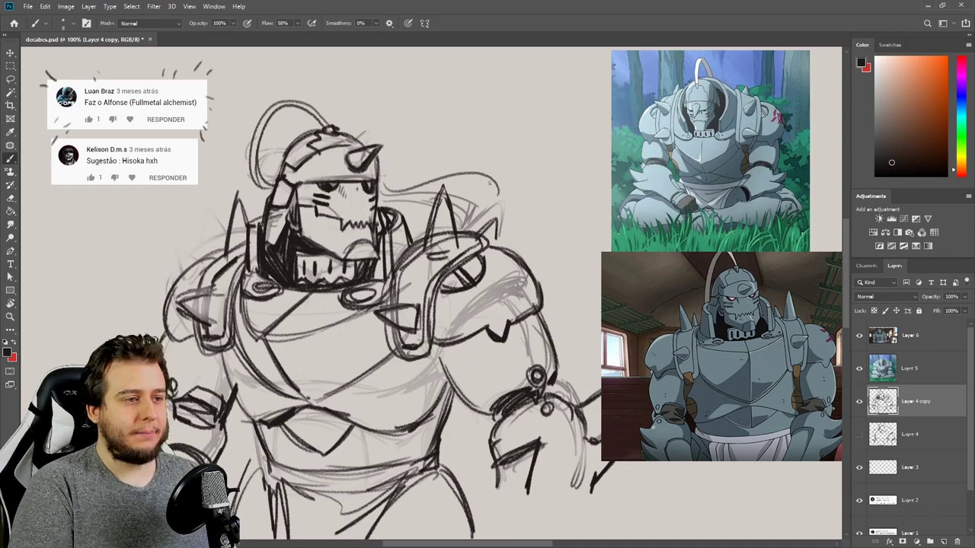
{"action": "key", "text": "v"}
{"action": "left_click_drag", "start_coordinate": [463, 373], "coordinate": [465, 354]}
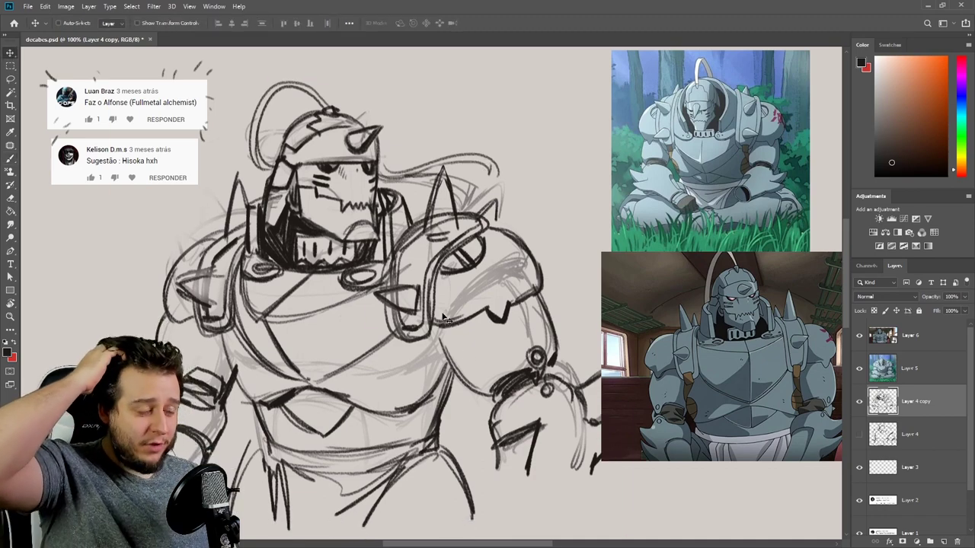
- Rework the lower end of the near shoulder strap into a small buckle and add the chest edge beside the arm
{"action": "key", "text": "b"}
{"action": "key", "text": "e"}
{"action": "mouse_move", "coordinate": [413, 326]}
{"action": "left_mouse_down"}
{"action": "mouse_move", "coordinate": [410, 342]}
{"action": "mouse_move", "coordinate": [423, 321]}
{"action": "mouse_move", "coordinate": [408, 339]}
{"action": "mouse_move", "coordinate": [419, 331]}
{"action": "mouse_move", "coordinate": [423, 339]}
{"action": "left_mouse_up"}
{"action": "key", "text": "b"}
{"action": "key", "text": "e"}
{"action": "key", "text": "b"}
{"action": "mouse_move", "coordinate": [405, 318]}
{"action": "left_mouse_down"}
{"action": "mouse_move", "coordinate": [412, 342]}
{"action": "mouse_move", "coordinate": [446, 362]}
{"action": "left_mouse_up"}
{"action": "left_click_drag", "start_coordinate": [432, 327], "coordinate": [447, 358]}
{"action": "key", "text": "e"}
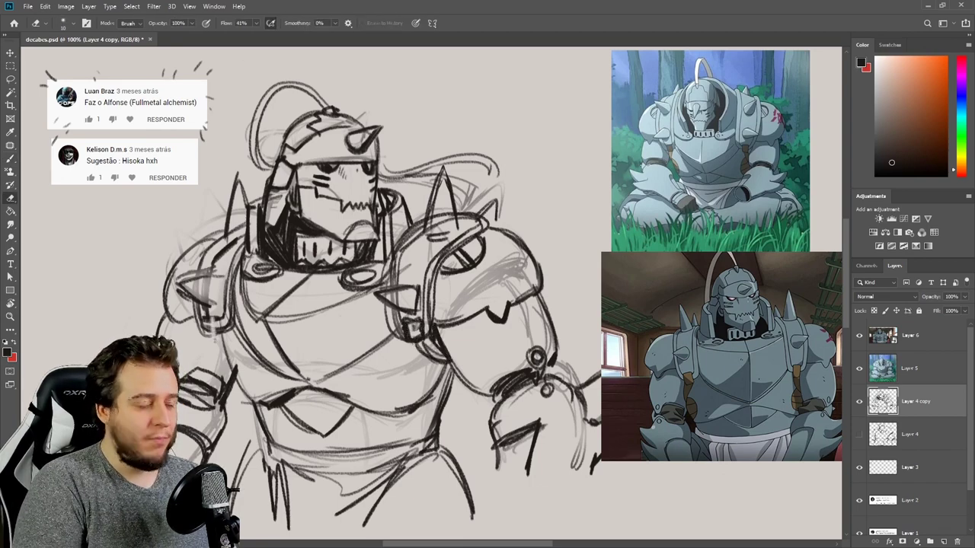
{"action": "key", "text": "b"}
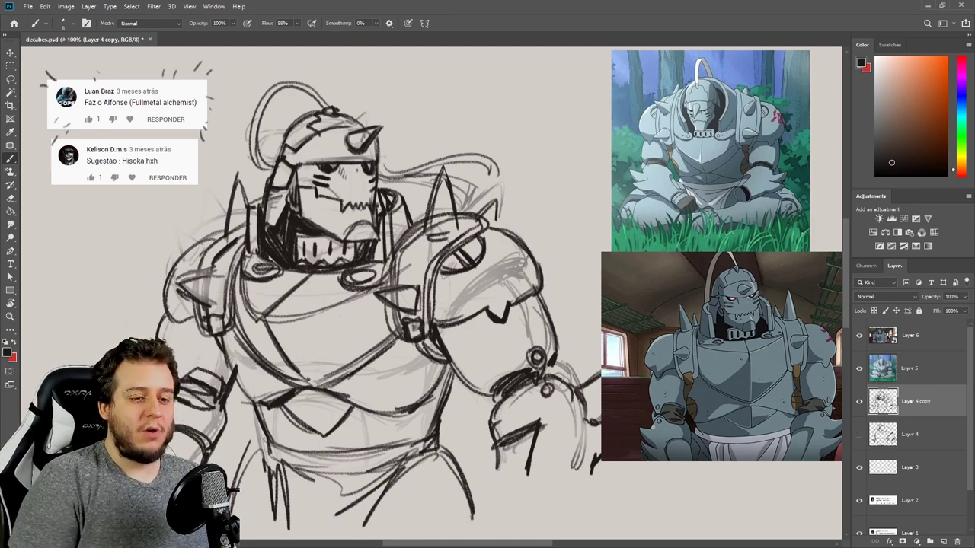
- Draw the curved side plates under the near arm and reinforce the far side edge of the breastplate
{"action": "key", "text": "e"}
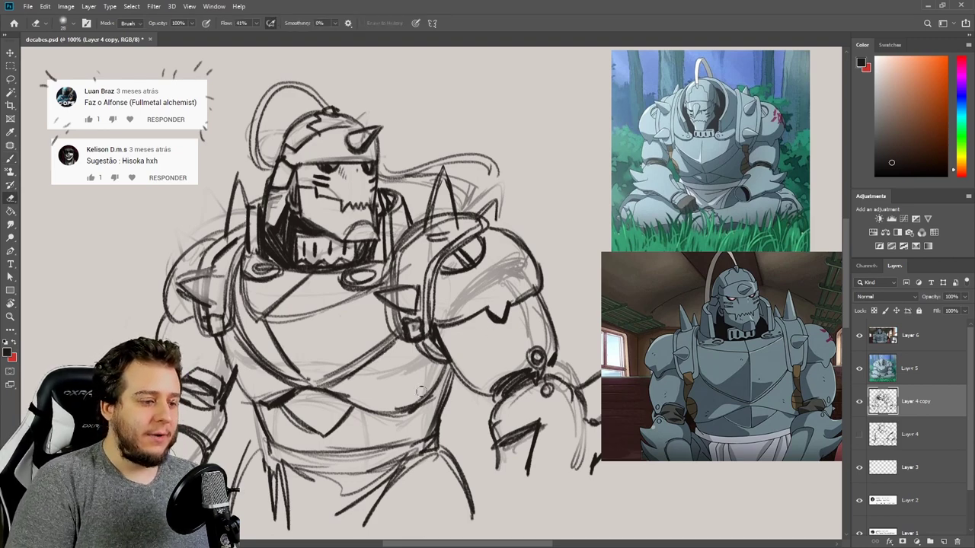
{"action": "key", "text": "b"}
{"action": "mouse_move", "coordinate": [419, 354]}
{"action": "left_mouse_down"}
{"action": "mouse_move", "coordinate": [411, 390]}
{"action": "mouse_move", "coordinate": [409, 356]}
{"action": "mouse_move", "coordinate": [448, 381]}
{"action": "mouse_move", "coordinate": [435, 362]}
{"action": "left_mouse_up"}
{"action": "left_click_drag", "start_coordinate": [419, 385], "coordinate": [454, 368]}
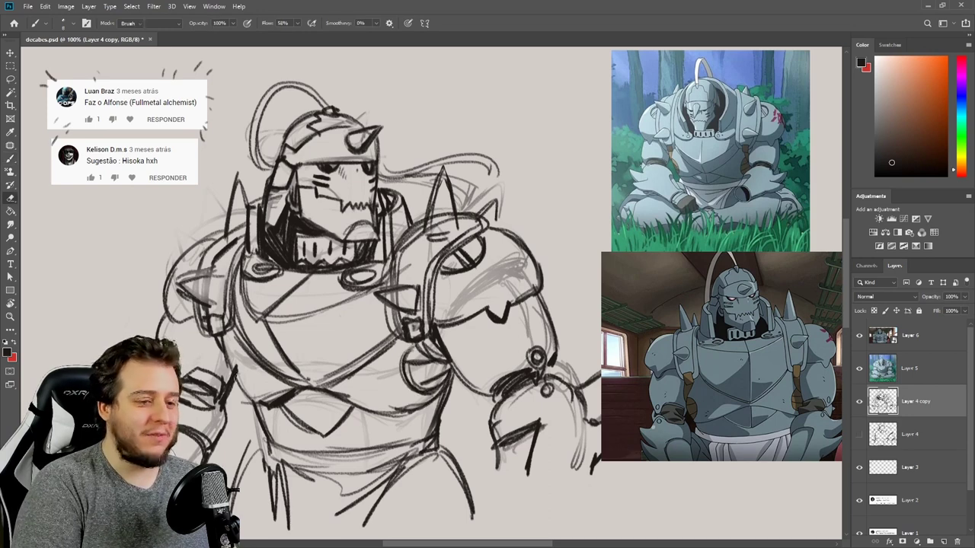
{"action": "left_click_drag", "start_coordinate": [234, 371], "coordinate": [250, 394]}
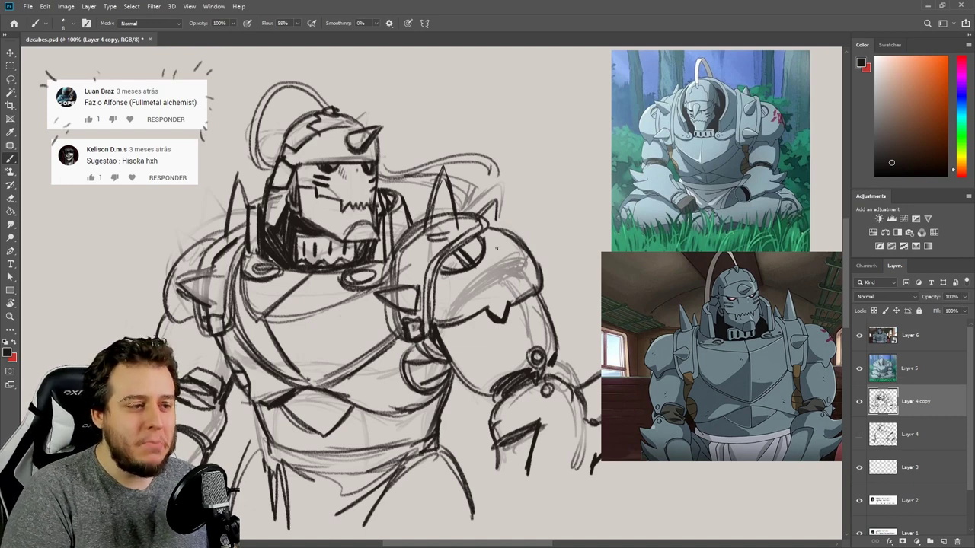
- Draw a crossed circular emblem with small marks on the near upper-arm plate
{"action": "mouse_move", "coordinate": [500, 274]}
{"action": "left_mouse_down"}
{"action": "mouse_move", "coordinate": [513, 262]}
{"action": "mouse_move", "coordinate": [497, 261]}
{"action": "mouse_move", "coordinate": [509, 256]}
{"action": "mouse_move", "coordinate": [516, 297]}
{"action": "left_mouse_up"}
{"action": "left_click_drag", "start_coordinate": [518, 257], "coordinate": [489, 274]}
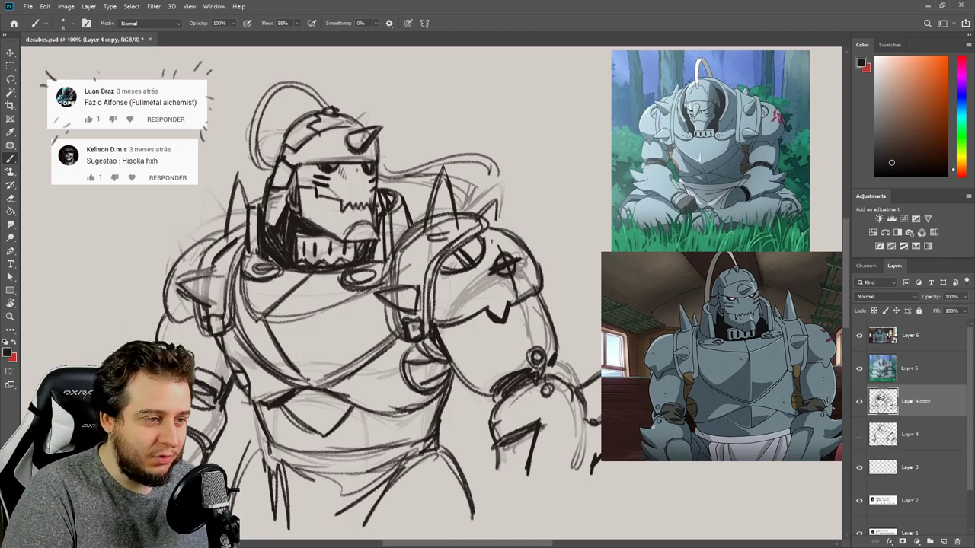
{"action": "left_click_drag", "start_coordinate": [491, 241], "coordinate": [495, 244]}
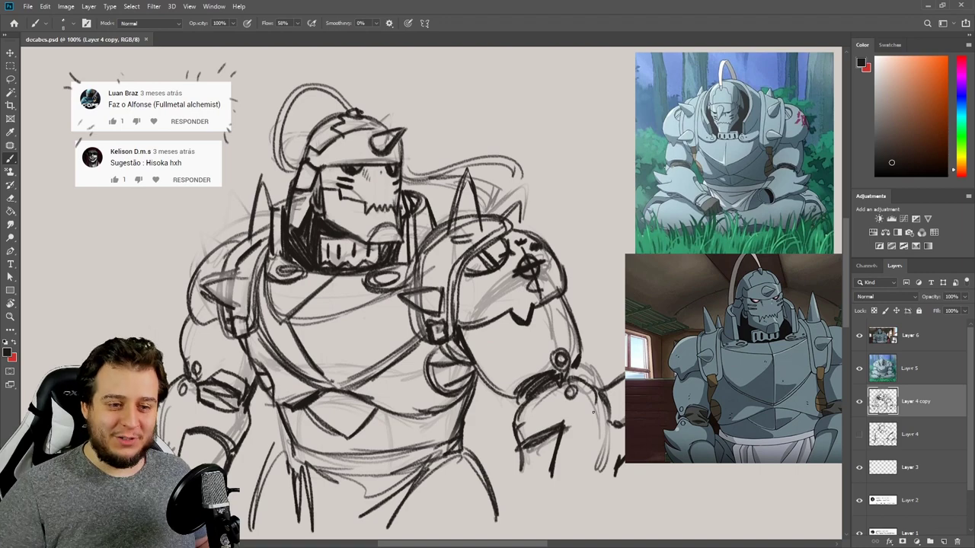
- Compare the first sketch on Layer 4 with the redrawn Layer 4 copy by toggling their visibility
{"action": "left_click", "coordinate": [859, 402]}
{"action": "left_click", "coordinate": [859, 434]}
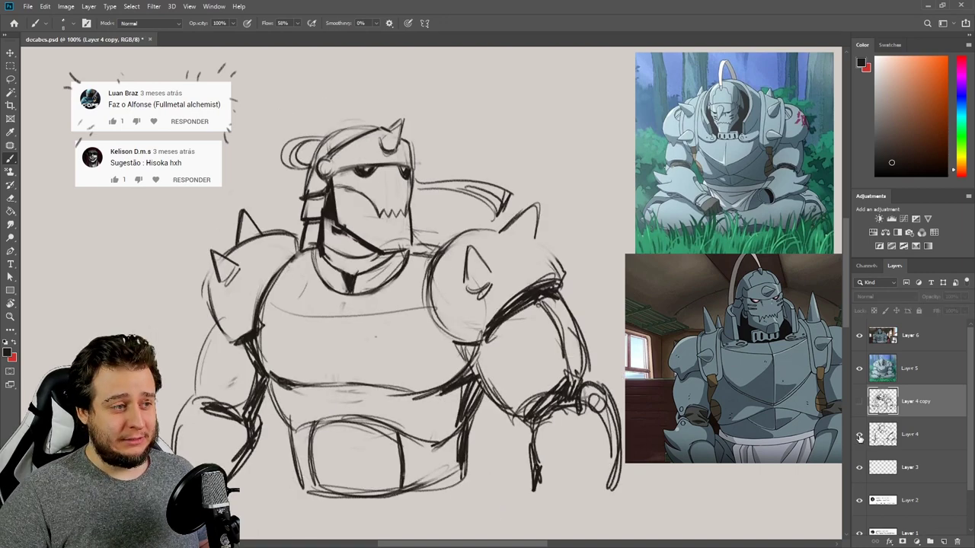
{"action": "left_click", "coordinate": [860, 403]}
{"action": "left_click", "coordinate": [862, 434]}
{"action": "left_click", "coordinate": [861, 434]}
{"action": "left_click", "coordinate": [861, 402]}
{"action": "left_click", "coordinate": [859, 401]}
{"action": "left_click", "coordinate": [859, 401]}
{"action": "left_click", "coordinate": [859, 402]}
{"action": "left_click", "coordinate": [859, 402]}
{"action": "left_click", "coordinate": [859, 401]}
{"action": "left_click", "coordinate": [859, 401]}
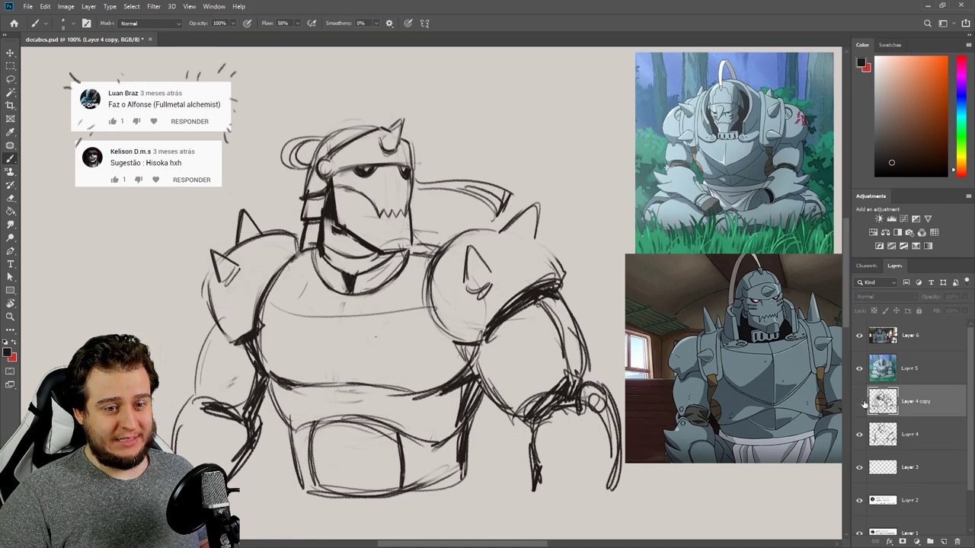
{"action": "left_click", "coordinate": [859, 434]}
{"action": "left_click", "coordinate": [859, 401]}
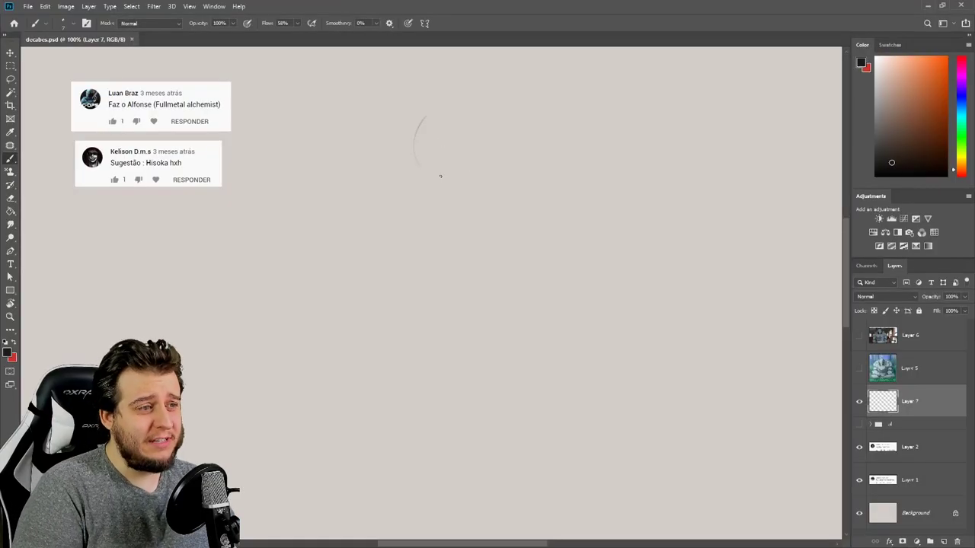
- Start the Hisoka sketch with a tilted head oval, a vertical centre line, an eye line and one tapering side
{"action": "left_click_drag", "start_coordinate": [460, 103], "coordinate": [423, 180]}
{"action": "left_click_drag", "start_coordinate": [431, 114], "coordinate": [496, 145]}
{"action": "mouse_move", "coordinate": [413, 161]}
{"action": "left_mouse_down"}
{"action": "mouse_move", "coordinate": [431, 114]}
{"action": "mouse_move", "coordinate": [483, 179]}
{"action": "left_mouse_up"}
{"action": "left_click_drag", "start_coordinate": [435, 116], "coordinate": [458, 222]}
{"action": "left_click_drag", "start_coordinate": [415, 153], "coordinate": [465, 233]}
{"action": "left_click_drag", "start_coordinate": [412, 164], "coordinate": [457, 223]}
{"action": "left_click_drag", "start_coordinate": [497, 140], "coordinate": [503, 176]}
- Sketch the other side of the head, the jaw down to a pointed chin, and the neck lines
{"action": "left_click_drag", "start_coordinate": [479, 109], "coordinate": [496, 167]}
{"action": "left_click_drag", "start_coordinate": [477, 116], "coordinate": [493, 157]}
{"action": "mouse_move", "coordinate": [483, 198]}
{"action": "left_mouse_down"}
{"action": "mouse_move", "coordinate": [500, 169]}
{"action": "mouse_move", "coordinate": [470, 221]}
{"action": "left_mouse_up"}
{"action": "left_click_drag", "start_coordinate": [503, 169], "coordinate": [463, 236]}
{"action": "left_click_drag", "start_coordinate": [481, 215], "coordinate": [462, 238]}
{"action": "left_click_drag", "start_coordinate": [495, 146], "coordinate": [513, 242]}
{"action": "left_click_drag", "start_coordinate": [509, 184], "coordinate": [524, 231]}
- Block in the chest with a centre line, shoulder line and curved sides, then shift the sketch upward
{"action": "mouse_move", "coordinate": [478, 252]}
{"action": "left_mouse_down"}
{"action": "mouse_move", "coordinate": [527, 235]}
{"action": "mouse_move", "coordinate": [456, 356]}
{"action": "left_mouse_up"}
{"action": "left_click_drag", "start_coordinate": [453, 261], "coordinate": [426, 329]}
{"action": "left_click_drag", "start_coordinate": [525, 236], "coordinate": [397, 325]}
{"action": "left_click_drag", "start_coordinate": [568, 236], "coordinate": [488, 247]}
{"action": "left_click_drag", "start_coordinate": [457, 267], "coordinate": [411, 327]}
{"action": "left_click_drag", "start_coordinate": [581, 257], "coordinate": [456, 389]}
{"action": "left_click_drag", "start_coordinate": [487, 320], "coordinate": [467, 281], "text": "ctrl"}
- Sketch the abdomen and waist with overlapping curves and extend the torso's centre line down through them
{"action": "left_click_drag", "start_coordinate": [415, 362], "coordinate": [495, 335]}
{"action": "mouse_move", "coordinate": [400, 369]}
{"action": "left_mouse_down"}
{"action": "mouse_move", "coordinate": [464, 320]}
{"action": "mouse_move", "coordinate": [510, 335]}
{"action": "mouse_move", "coordinate": [403, 366]}
{"action": "left_mouse_up"}
{"action": "left_click_drag", "start_coordinate": [423, 411], "coordinate": [509, 426]}
{"action": "left_click_drag", "start_coordinate": [412, 431], "coordinate": [518, 406]}
{"action": "left_click_drag", "start_coordinate": [442, 431], "coordinate": [531, 396]}
{"action": "left_click_drag", "start_coordinate": [448, 245], "coordinate": [415, 363]}
{"action": "left_click_drag", "start_coordinate": [460, 217], "coordinate": [403, 440]}
- Taper both sides of the torso into the waist, erasing the stray line along one side
{"action": "mouse_move", "coordinate": [559, 291]}
{"action": "left_mouse_down"}
{"action": "mouse_move", "coordinate": [503, 366]}
{"action": "mouse_move", "coordinate": [507, 403]}
{"action": "left_mouse_up"}
{"action": "key", "text": "e"}
{"action": "left_click_drag", "start_coordinate": [522, 361], "coordinate": [526, 416]}
{"action": "key", "text": "b"}
{"action": "left_click_drag", "start_coordinate": [397, 255], "coordinate": [390, 424]}
{"action": "left_click_drag", "start_coordinate": [391, 231], "coordinate": [394, 439]}
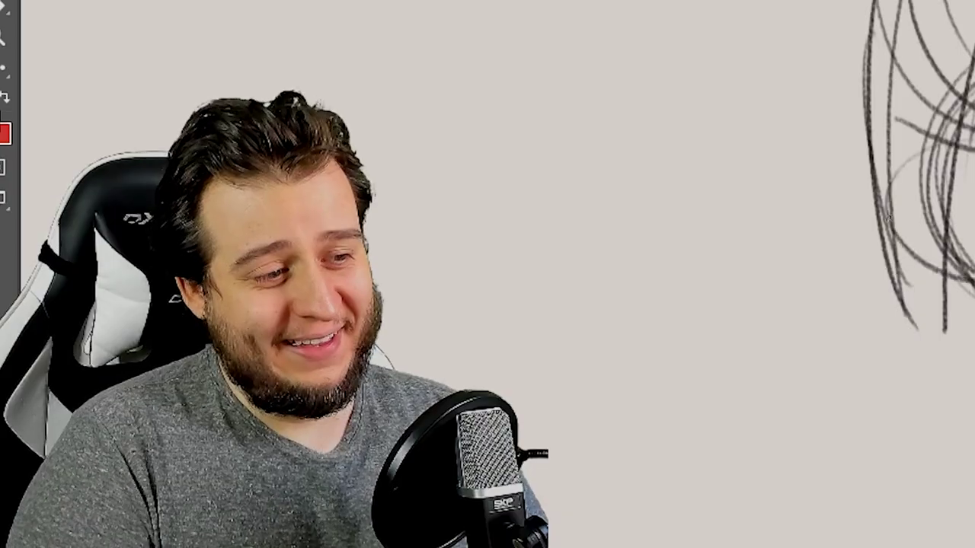
- Sketch the hips and the spread upper thighs below the waist
{"action": "left_click_drag", "start_coordinate": [865, 272], "coordinate": [973, 348]}
{"action": "left_click_drag", "start_coordinate": [369, 435], "coordinate": [405, 539]}
{"action": "left_click_drag", "start_coordinate": [366, 407], "coordinate": [402, 539]}
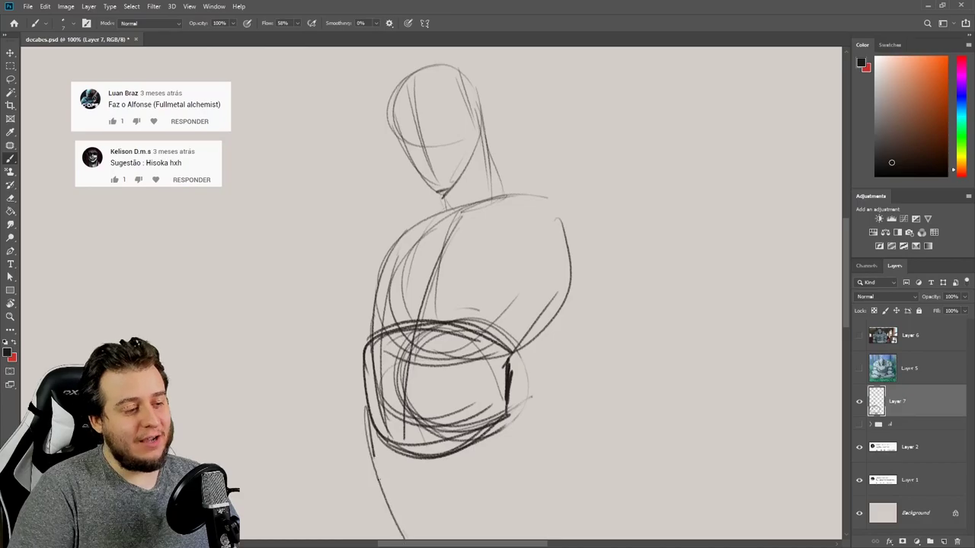
{"action": "left_click_drag", "start_coordinate": [510, 413], "coordinate": [607, 540]}
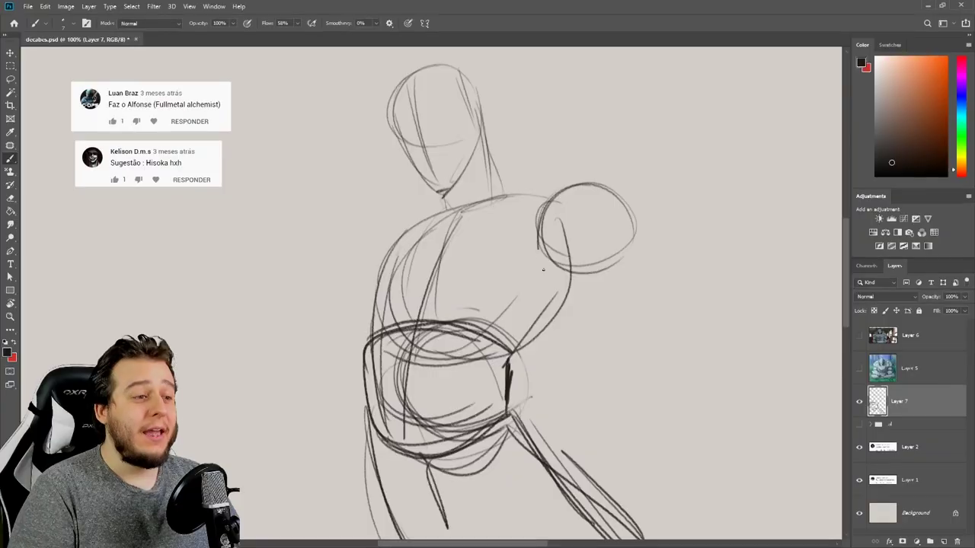
- Shape both shoulders as rounded balls at the ends of the chest, lightening the excess construction lines
{"action": "left_click_drag", "start_coordinate": [539, 245], "coordinate": [557, 281]}
{"action": "mouse_move", "coordinate": [396, 232]}
{"action": "left_mouse_down"}
{"action": "mouse_move", "coordinate": [374, 303]}
{"action": "mouse_move", "coordinate": [399, 286]}
{"action": "left_mouse_up"}
{"action": "key", "text": "e"}
{"action": "mouse_move", "coordinate": [344, 249]}
{"action": "left_mouse_down"}
{"action": "mouse_move", "coordinate": [347, 296]}
{"action": "mouse_move", "coordinate": [386, 289]}
{"action": "mouse_move", "coordinate": [377, 293]}
{"action": "left_mouse_up"}
{"action": "key", "text": "b"}
{"action": "left_click_drag", "start_coordinate": [579, 182], "coordinate": [548, 259]}
- Sketch the lowered arm with its upper arm, bent forearm and a rounded hand near the thigh
{"action": "left_click_drag", "start_coordinate": [609, 236], "coordinate": [678, 327]}
{"action": "left_click_drag", "start_coordinate": [571, 274], "coordinate": [644, 347]}
{"action": "mouse_move", "coordinate": [639, 335]}
{"action": "left_mouse_down"}
{"action": "mouse_move", "coordinate": [705, 465]}
{"action": "mouse_move", "coordinate": [690, 491]}
{"action": "mouse_move", "coordinate": [609, 518]}
{"action": "left_mouse_up"}
{"action": "mouse_move", "coordinate": [606, 476]}
{"action": "left_mouse_down"}
{"action": "mouse_move", "coordinate": [655, 537]}
{"action": "mouse_move", "coordinate": [609, 533]}
{"action": "left_mouse_up"}
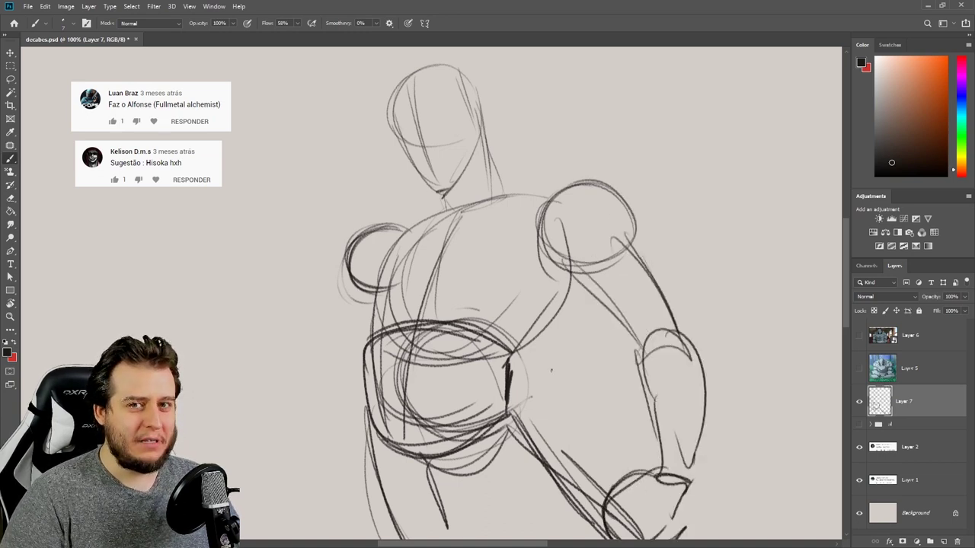
- Sketch the bent raised arm with its forearm, hand and fingers beside the head
{"action": "mouse_move", "coordinate": [294, 242]}
{"action": "left_mouse_down"}
{"action": "mouse_move", "coordinate": [285, 177]}
{"action": "mouse_move", "coordinate": [328, 263]}
{"action": "mouse_move", "coordinate": [228, 381]}
{"action": "left_mouse_up"}
{"action": "left_click_drag", "start_coordinate": [228, 384], "coordinate": [374, 305]}
{"action": "left_click_drag", "start_coordinate": [290, 182], "coordinate": [301, 122]}
{"action": "mouse_move", "coordinate": [301, 118]}
{"action": "left_mouse_down"}
{"action": "mouse_move", "coordinate": [314, 140]}
{"action": "mouse_move", "coordinate": [310, 171]}
{"action": "left_mouse_up"}
{"action": "left_click_drag", "start_coordinate": [313, 122], "coordinate": [308, 177]}
{"action": "left_click_drag", "start_coordinate": [299, 124], "coordinate": [306, 175]}
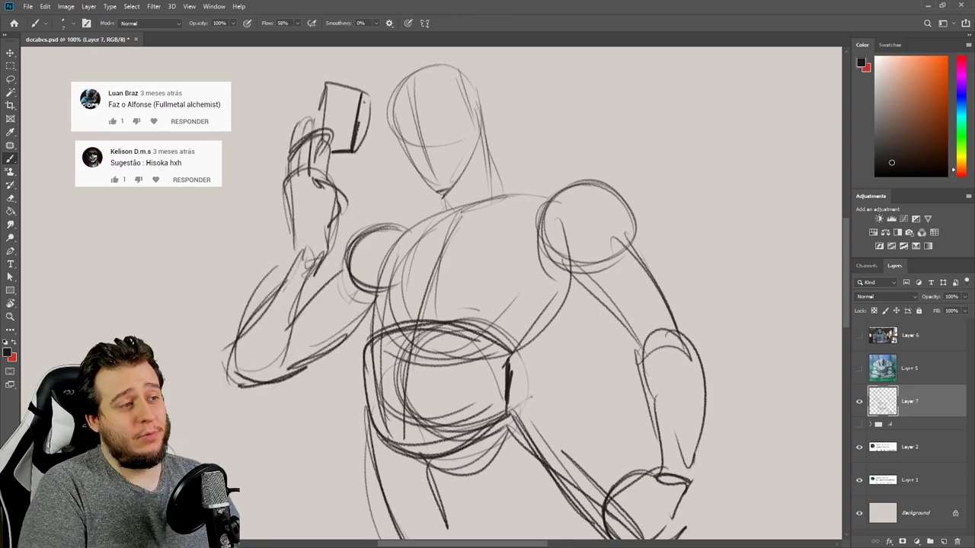
- Erase the curved side of the card in the raised hand and redraw it as a straight, narrow rectangle
{"action": "key", "text": "e"}
{"action": "mouse_move", "coordinate": [368, 98]}
{"action": "left_mouse_down"}
{"action": "mouse_move", "coordinate": [355, 151]}
{"action": "mouse_move", "coordinate": [340, 157]}
{"action": "left_mouse_up"}
{"action": "left_click_drag", "start_coordinate": [326, 154], "coordinate": [348, 158]}
{"action": "key", "text": "b"}
{"action": "left_click_drag", "start_coordinate": [366, 92], "coordinate": [358, 153]}
{"action": "left_click_drag", "start_coordinate": [324, 84], "coordinate": [366, 87]}
{"action": "left_click_drag", "start_coordinate": [326, 86], "coordinate": [328, 126]}
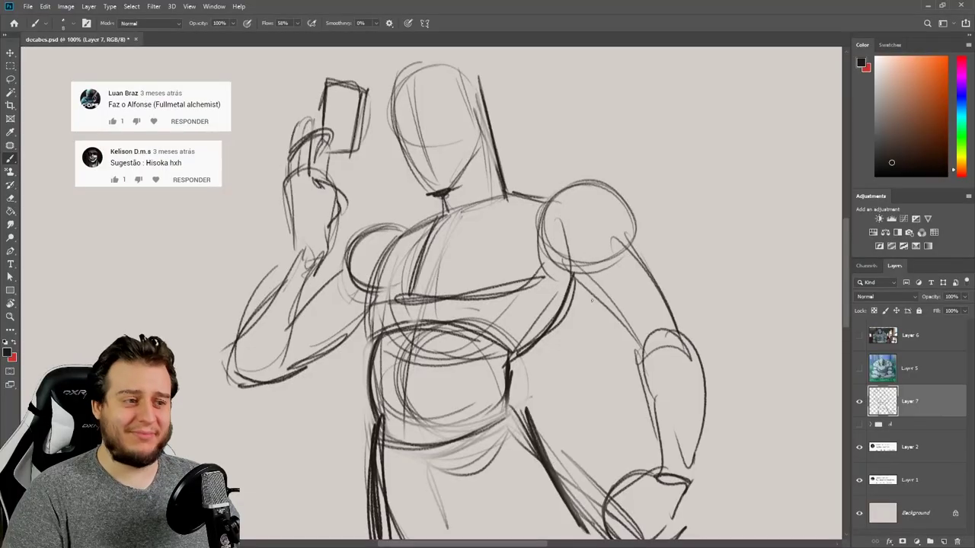
- Darken and refine the inner and outer contours of the lowered arm's upper section down to the elbow
{"action": "left_click_drag", "start_coordinate": [577, 276], "coordinate": [641, 348]}
{"action": "key", "text": "e"}
{"action": "key", "text": "b"}
{"action": "left_click_drag", "start_coordinate": [621, 229], "coordinate": [685, 343]}
{"action": "key", "text": "e"}
{"action": "key", "text": "b"}
{"action": "left_click_drag", "start_coordinate": [583, 280], "coordinate": [635, 339]}
{"action": "mouse_move", "coordinate": [576, 273]}
{"action": "left_mouse_down"}
{"action": "mouse_move", "coordinate": [651, 355]}
{"action": "mouse_move", "coordinate": [645, 396]}
{"action": "left_mouse_up"}
- Clean up the lowered arm's elbow and strengthen the inner contour of its forearm
{"action": "key", "text": "e"}
{"action": "key", "text": "b"}
{"action": "left_click_drag", "start_coordinate": [645, 354], "coordinate": [653, 403]}
{"action": "left_click_drag", "start_coordinate": [642, 355], "coordinate": [655, 437]}
{"action": "left_click_drag", "start_coordinate": [648, 381], "coordinate": [656, 435]}
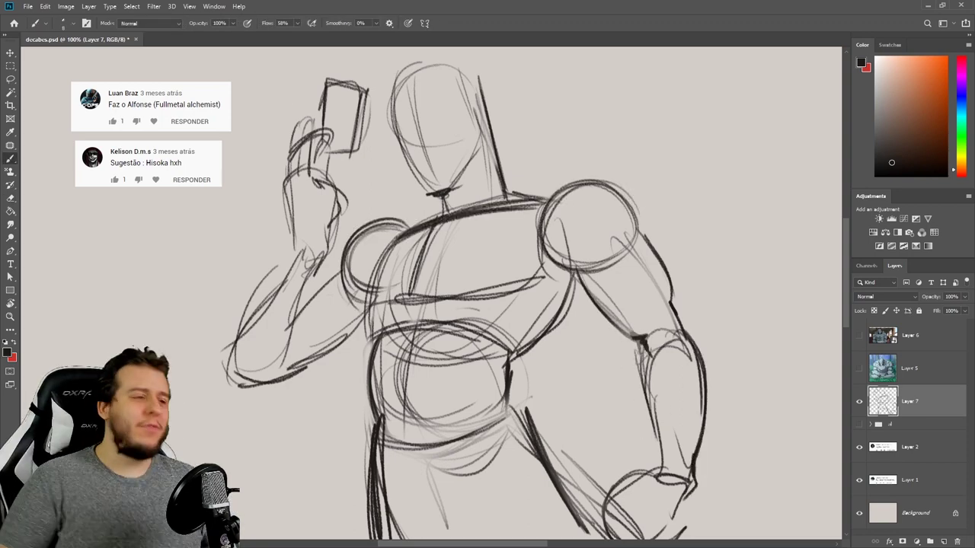
- Fade the whole construction sketch of the figure's head, torso and arms with the eraser to serve as an underdrawing
{"action": "key", "text": "e"}
{"action": "left_click_drag", "start_coordinate": [517, 295], "coordinate": [611, 294]}
{"action": "mouse_move", "coordinate": [361, 182]}
{"action": "left_mouse_down"}
{"action": "mouse_move", "coordinate": [500, 124]}
{"action": "mouse_move", "coordinate": [400, 425]}
{"action": "mouse_move", "coordinate": [718, 327]}
{"action": "mouse_move", "coordinate": [464, 144]}
{"action": "mouse_move", "coordinate": [370, 156]}
{"action": "mouse_move", "coordinate": [663, 441]}
{"action": "left_mouse_up"}
{"action": "key", "text": "b"}
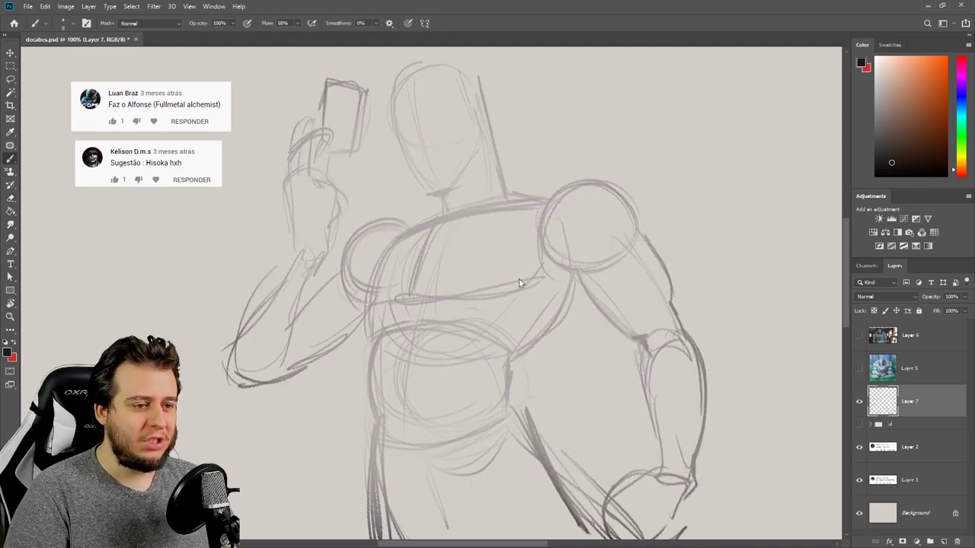
- Draw the face's nose, smirking mouth and chin mark, and outline the cheek and pointed jaw
{"action": "left_click_drag", "start_coordinate": [480, 108], "coordinate": [402, 133]}
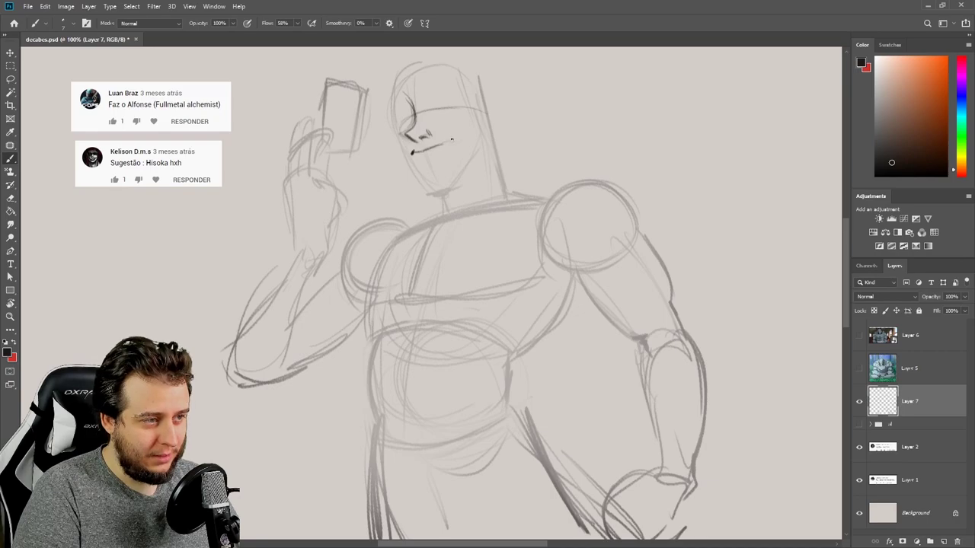
{"action": "left_click_drag", "start_coordinate": [452, 140], "coordinate": [413, 153]}
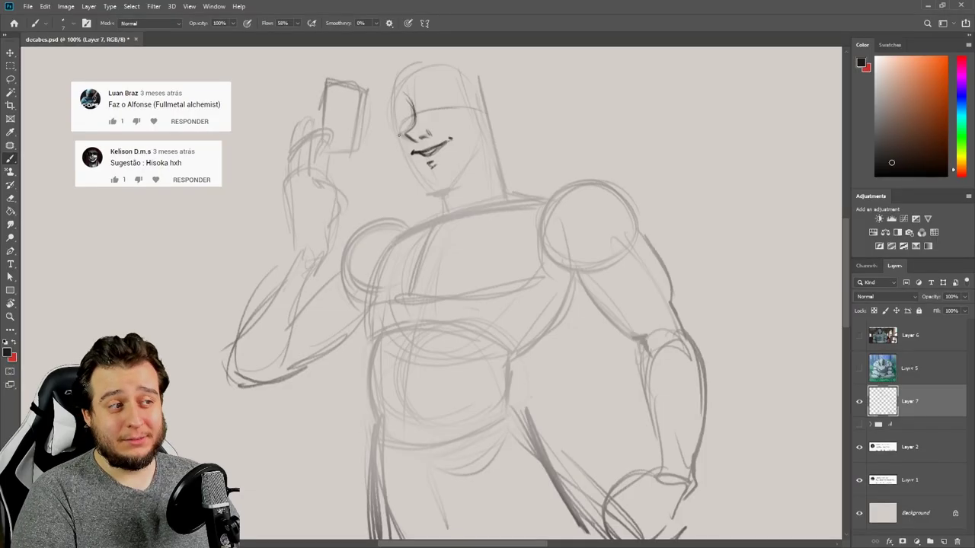
{"action": "left_click_drag", "start_coordinate": [400, 131], "coordinate": [427, 190]}
{"action": "mouse_move", "coordinate": [425, 190]}
{"action": "left_mouse_down"}
{"action": "mouse_move", "coordinate": [444, 189]}
{"action": "mouse_move", "coordinate": [478, 152]}
{"action": "mouse_move", "coordinate": [476, 87]}
{"action": "left_mouse_up"}
{"action": "left_click_drag", "start_coordinate": [477, 132], "coordinate": [476, 154]}
{"action": "left_click_drag", "start_coordinate": [445, 191], "coordinate": [475, 154]}
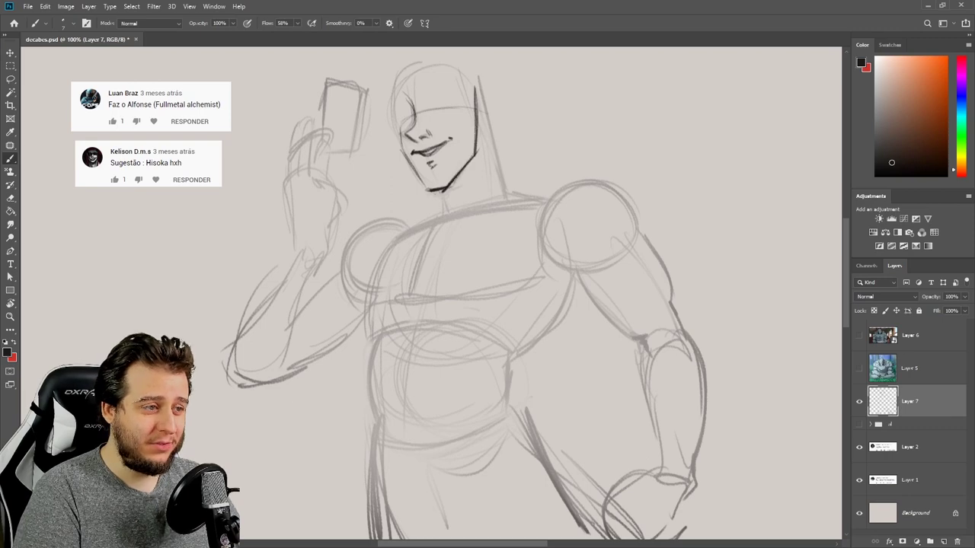
- Draw the narrow eyes and slanted eyebrows on the face, cleaning up the lines around them
{"action": "left_click_drag", "start_coordinate": [394, 114], "coordinate": [402, 149]}
{"action": "key", "text": "e"}
{"action": "key", "text": "b"}
{"action": "left_click_drag", "start_coordinate": [427, 99], "coordinate": [460, 84]}
{"action": "mouse_move", "coordinate": [390, 102]}
{"action": "left_mouse_down"}
{"action": "mouse_move", "coordinate": [434, 113]}
{"action": "mouse_move", "coordinate": [391, 118]}
{"action": "mouse_move", "coordinate": [413, 126]}
{"action": "left_mouse_up"}
{"action": "key", "text": "e"}
{"action": "key", "text": "b"}
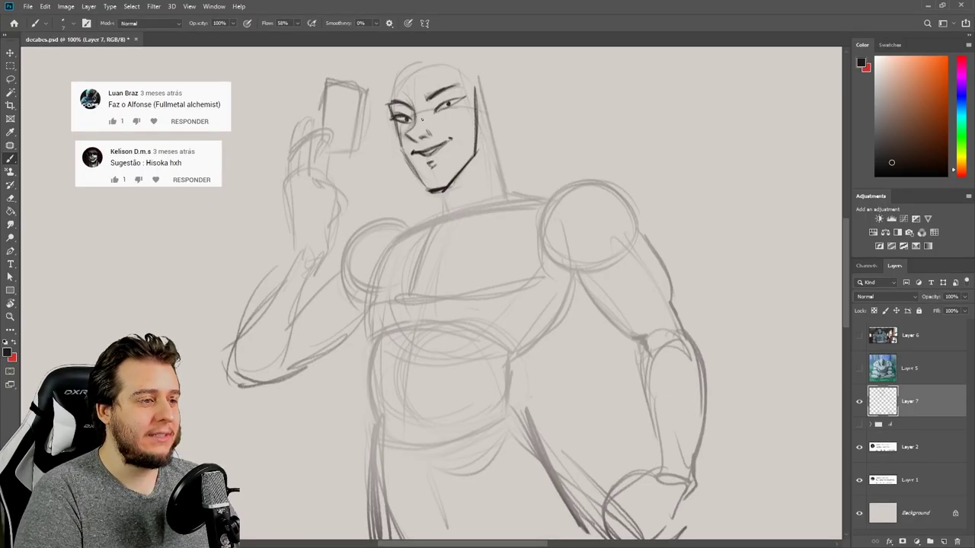
{"action": "left_click_drag", "start_coordinate": [440, 109], "coordinate": [462, 105]}
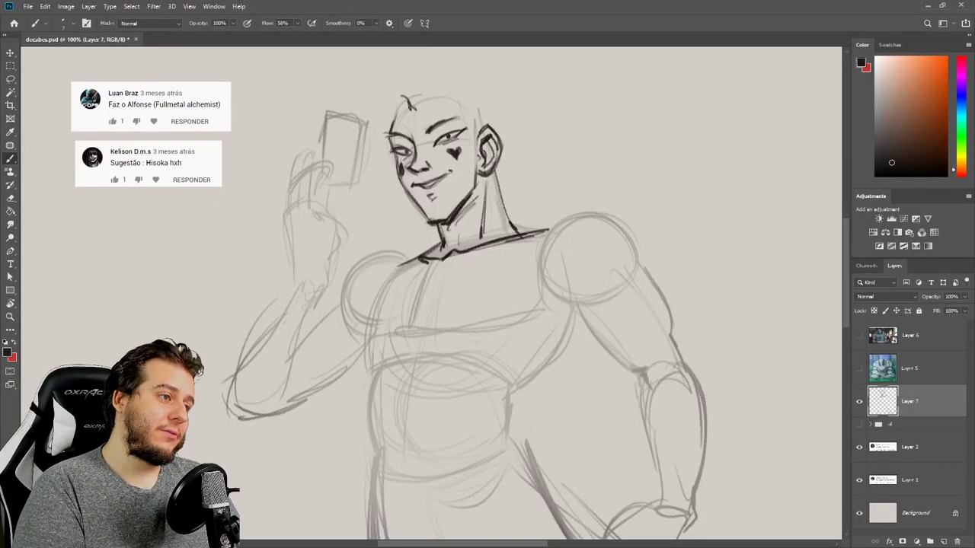
- Sketch the swept-back spiky hair over the top of the head and along the forehead
{"action": "mouse_move", "coordinate": [402, 112]}
{"action": "left_mouse_down"}
{"action": "mouse_move", "coordinate": [446, 72]}
{"action": "mouse_move", "coordinate": [437, 104]}
{"action": "mouse_move", "coordinate": [397, 108]}
{"action": "mouse_move", "coordinate": [461, 74]}
{"action": "left_mouse_up"}
{"action": "mouse_move", "coordinate": [419, 109]}
{"action": "left_mouse_down"}
{"action": "mouse_move", "coordinate": [457, 73]}
{"action": "mouse_move", "coordinate": [492, 97]}
{"action": "mouse_move", "coordinate": [469, 111]}
{"action": "left_mouse_up"}
{"action": "left_click_drag", "start_coordinate": [466, 90], "coordinate": [485, 64]}
{"action": "mouse_move", "coordinate": [428, 88]}
{"action": "left_mouse_down"}
{"action": "mouse_move", "coordinate": [442, 66]}
{"action": "mouse_move", "coordinate": [394, 95]}
{"action": "left_mouse_up"}
{"action": "left_click_drag", "start_coordinate": [404, 89], "coordinate": [395, 114]}
{"action": "left_click_drag", "start_coordinate": [400, 87], "coordinate": [387, 113]}
{"action": "left_click_drag", "start_coordinate": [399, 106], "coordinate": [382, 116]}
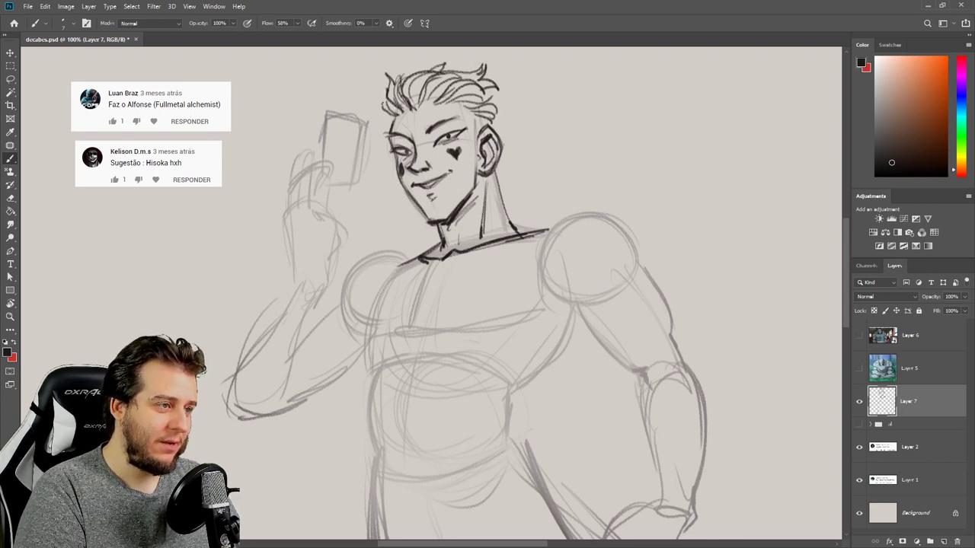
- Add spiky hair locks behind the ear and down the back of the head to the neck
{"action": "left_click_drag", "start_coordinate": [492, 108], "coordinate": [512, 96]}
{"action": "left_click_drag", "start_coordinate": [495, 116], "coordinate": [475, 124]}
{"action": "mouse_move", "coordinate": [503, 103]}
{"action": "left_mouse_down"}
{"action": "mouse_move", "coordinate": [522, 96]}
{"action": "mouse_move", "coordinate": [507, 113]}
{"action": "left_mouse_up"}
{"action": "left_click_drag", "start_coordinate": [518, 111], "coordinate": [504, 142]}
{"action": "left_click_drag", "start_coordinate": [510, 117], "coordinate": [499, 134]}
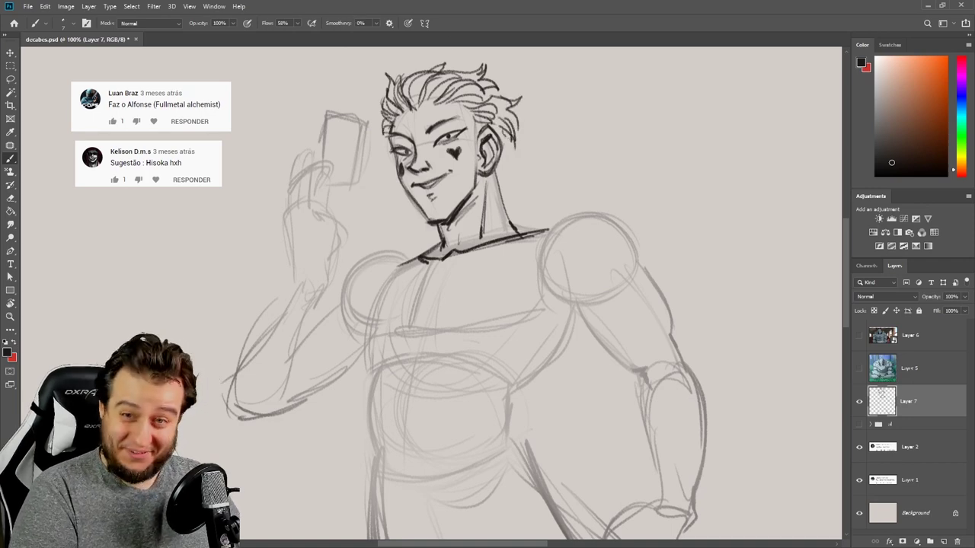
{"action": "left_click_drag", "start_coordinate": [505, 167], "coordinate": [499, 190]}
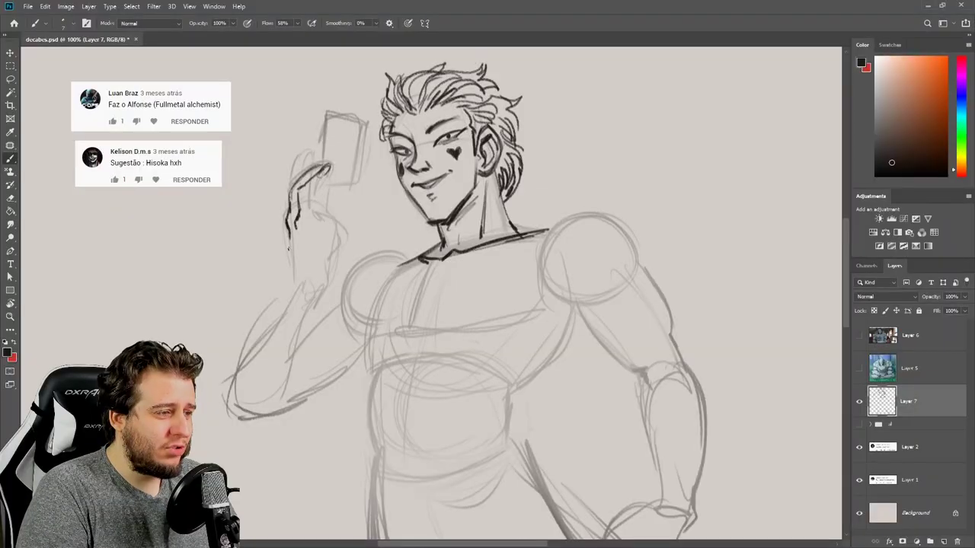
- Draw the final contours of the raised hand, its fingers, thumb and wrist, erasing stray lines between the fingers
{"action": "mouse_move", "coordinate": [288, 232]}
{"action": "left_mouse_down"}
{"action": "mouse_move", "coordinate": [290, 272]}
{"action": "mouse_move", "coordinate": [323, 294]}
{"action": "mouse_move", "coordinate": [335, 236]}
{"action": "left_mouse_up"}
{"action": "key", "text": "e"}
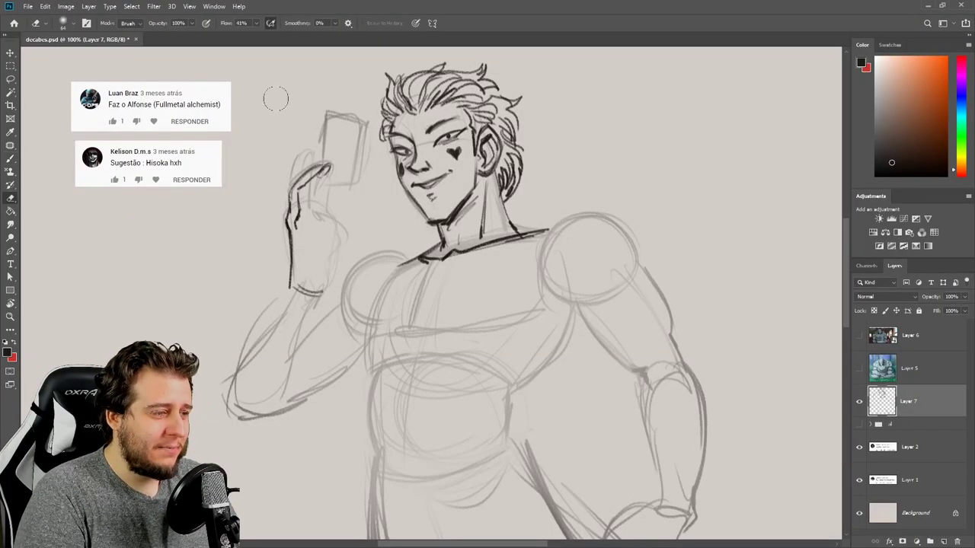
{"action": "key", "text": "b"}
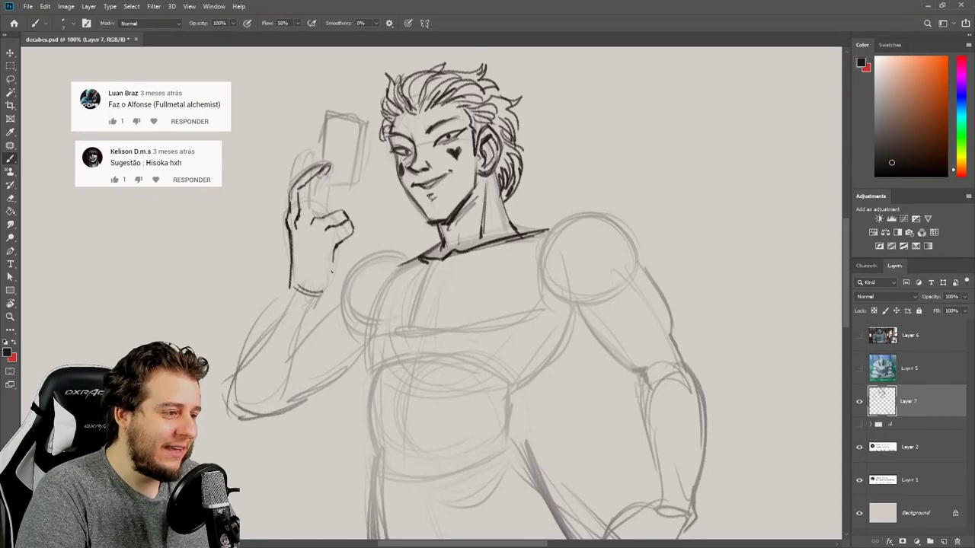
{"action": "key", "text": "e"}
{"action": "mouse_move", "coordinate": [315, 192]}
{"action": "left_mouse_down"}
{"action": "mouse_move", "coordinate": [328, 178]}
{"action": "mouse_move", "coordinate": [313, 180]}
{"action": "left_mouse_up"}
{"action": "key", "text": "b"}
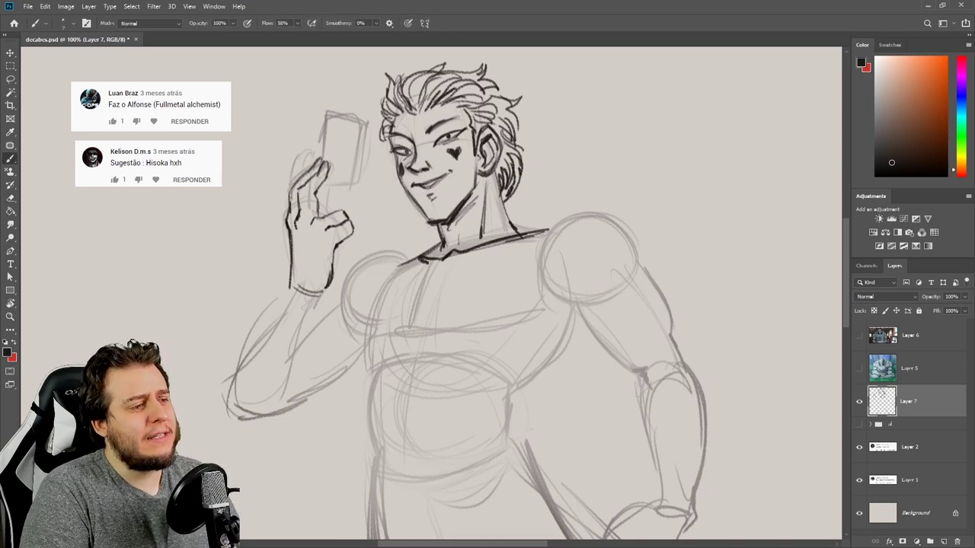
{"action": "key", "text": "e"}
{"action": "key", "text": "b"}
{"action": "left_click_drag", "start_coordinate": [315, 190], "coordinate": [315, 213]}
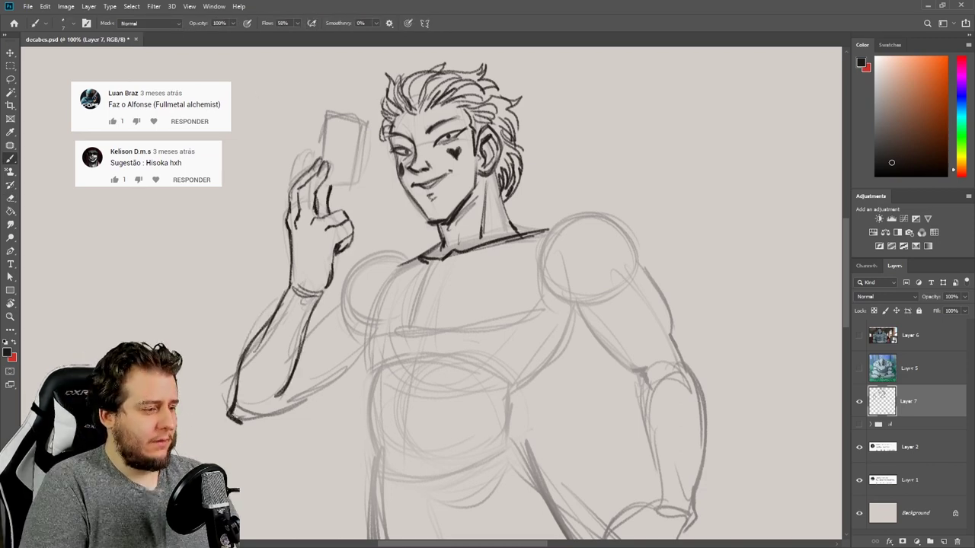
- Outline the raised arm's elbow and upper arm with darker strokes, erasing the excess along its lower edge
{"action": "left_click_drag", "start_coordinate": [230, 413], "coordinate": [253, 426]}
{"action": "mouse_move", "coordinate": [248, 424]}
{"action": "left_mouse_down"}
{"action": "mouse_move", "coordinate": [304, 407]}
{"action": "mouse_move", "coordinate": [352, 379]}
{"action": "mouse_move", "coordinate": [372, 351]}
{"action": "left_mouse_up"}
{"action": "left_click_drag", "start_coordinate": [304, 348], "coordinate": [348, 301]}
{"action": "left_click_drag", "start_coordinate": [356, 340], "coordinate": [336, 362]}
{"action": "left_click_drag", "start_coordinate": [309, 404], "coordinate": [363, 367]}
{"action": "key", "text": "e"}
{"action": "left_click_drag", "start_coordinate": [287, 414], "coordinate": [367, 362]}
{"action": "key", "text": "b"}
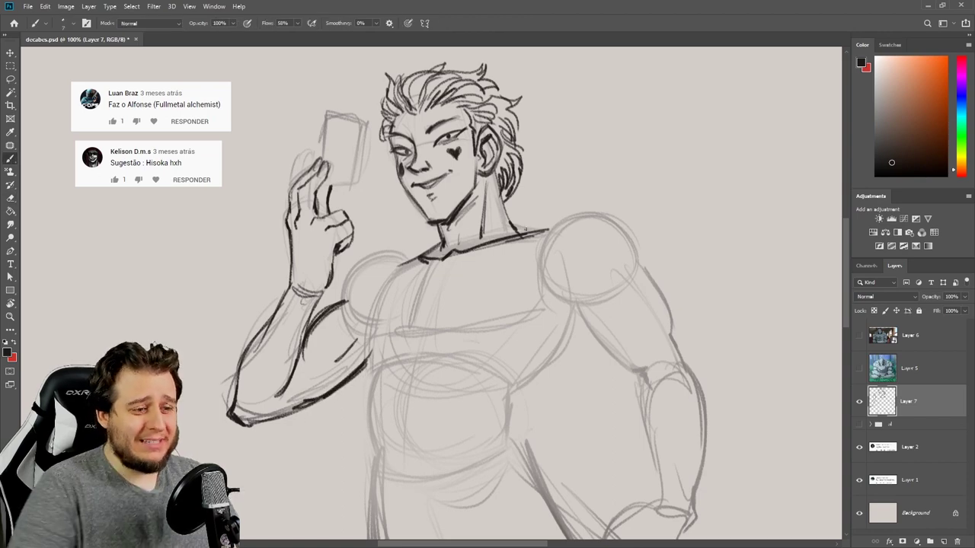
- Darken the lowered arm's contours from the armpit past the elbow to the forearm
{"action": "mouse_move", "coordinate": [570, 300]}
{"action": "left_mouse_down"}
{"action": "mouse_move", "coordinate": [632, 357]}
{"action": "mouse_move", "coordinate": [571, 303]}
{"action": "left_mouse_up"}
{"action": "key", "text": "e"}
{"action": "key", "text": "b"}
{"action": "mouse_move", "coordinate": [570, 300]}
{"action": "left_mouse_down"}
{"action": "mouse_move", "coordinate": [636, 367]}
{"action": "mouse_move", "coordinate": [652, 367]}
{"action": "left_mouse_up"}
{"action": "left_click_drag", "start_coordinate": [652, 369], "coordinate": [646, 399]}
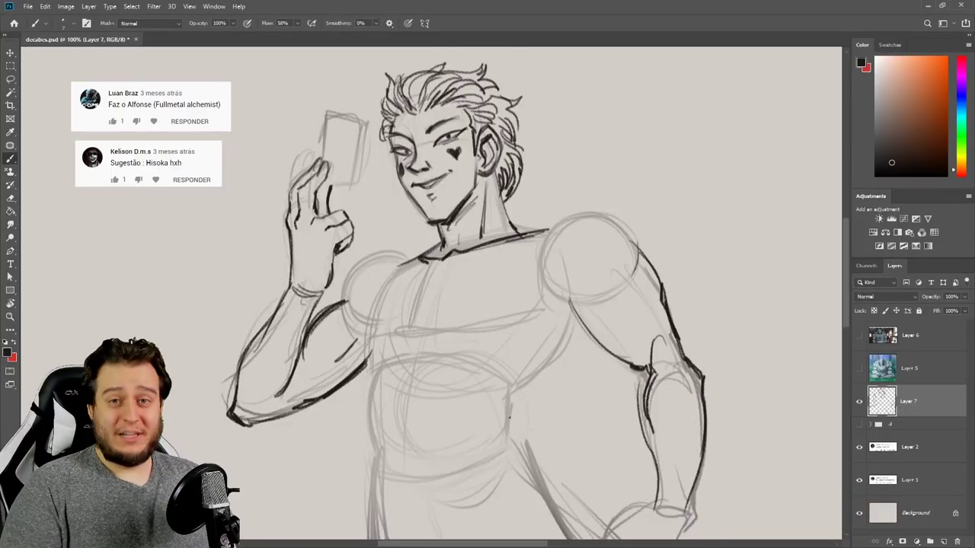
- Clean up and redraw the upper contour of the raised arm's biceps
{"action": "key", "text": "e"}
{"action": "key", "text": "b"}
{"action": "left_click_drag", "start_coordinate": [347, 300], "coordinate": [311, 334]}
{"action": "key", "text": "e"}
{"action": "key", "text": "b"}
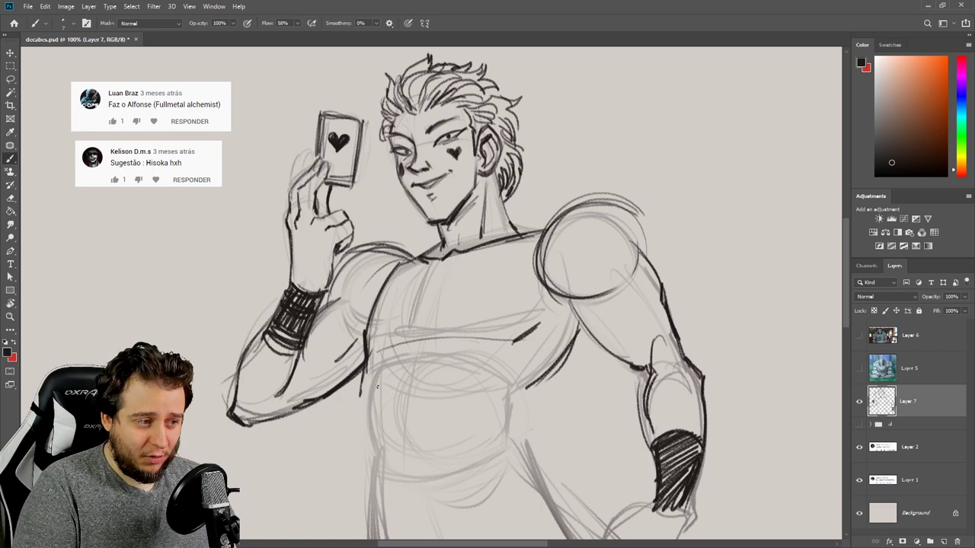
- Outline the wide waist sash beneath the cropped top and fill it with dark diagonal hatching
{"action": "mouse_move", "coordinate": [364, 335]}
{"action": "left_mouse_down"}
{"action": "mouse_move", "coordinate": [364, 383]}
{"action": "mouse_move", "coordinate": [515, 386]}
{"action": "mouse_move", "coordinate": [369, 378]}
{"action": "left_mouse_up"}
{"action": "mouse_move", "coordinate": [370, 378]}
{"action": "left_mouse_down"}
{"action": "mouse_move", "coordinate": [526, 390]}
{"action": "mouse_move", "coordinate": [355, 382]}
{"action": "mouse_move", "coordinate": [380, 475]}
{"action": "mouse_move", "coordinate": [492, 451]}
{"action": "left_mouse_up"}
{"action": "mouse_move", "coordinate": [512, 448]}
{"action": "left_mouse_down"}
{"action": "mouse_move", "coordinate": [506, 403]}
{"action": "mouse_move", "coordinate": [507, 447]}
{"action": "left_mouse_up"}
{"action": "left_click_drag", "start_coordinate": [507, 434], "coordinate": [453, 460]}
{"action": "left_click_drag", "start_coordinate": [380, 471], "coordinate": [506, 446]}
{"action": "left_click_drag", "start_coordinate": [368, 426], "coordinate": [488, 367]}
{"action": "mouse_move", "coordinate": [382, 449]}
{"action": "left_mouse_down"}
{"action": "mouse_move", "coordinate": [509, 381]}
{"action": "mouse_move", "coordinate": [527, 385]}
{"action": "left_mouse_up"}
{"action": "mouse_move", "coordinate": [401, 464]}
{"action": "left_mouse_down"}
{"action": "mouse_move", "coordinate": [525, 397]}
{"action": "mouse_move", "coordinate": [498, 428]}
{"action": "left_mouse_up"}
- Fill both rounded shoulder puffs with diagonal hatching
{"action": "mouse_move", "coordinate": [545, 236]}
{"action": "left_mouse_down"}
{"action": "mouse_move", "coordinate": [614, 195]}
{"action": "mouse_move", "coordinate": [623, 201]}
{"action": "left_mouse_up"}
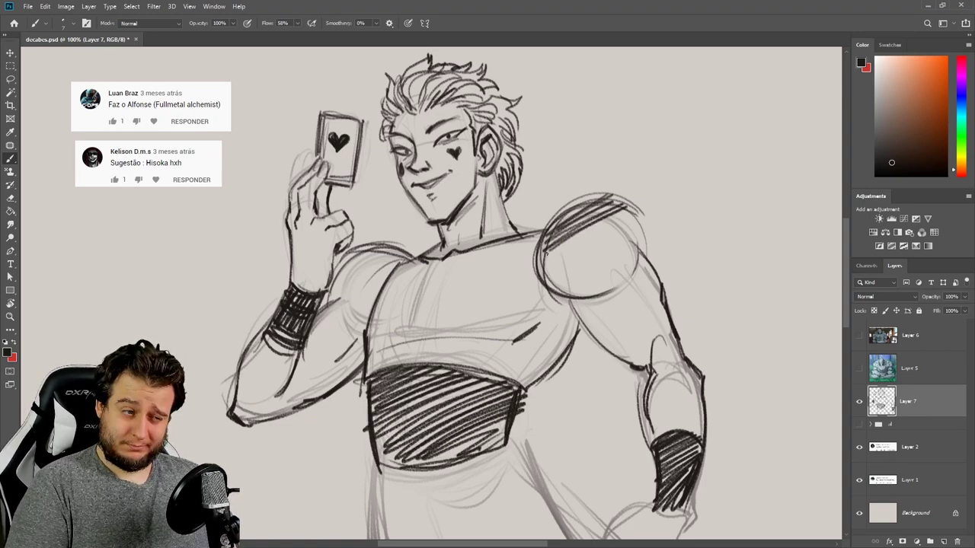
{"action": "left_click_drag", "start_coordinate": [544, 267], "coordinate": [627, 220]}
{"action": "left_click_drag", "start_coordinate": [556, 282], "coordinate": [629, 236]}
{"action": "left_click_drag", "start_coordinate": [587, 289], "coordinate": [632, 259]}
{"action": "left_click_drag", "start_coordinate": [329, 303], "coordinate": [390, 246]}
{"action": "mouse_move", "coordinate": [339, 325]}
{"action": "left_mouse_down"}
{"action": "mouse_move", "coordinate": [396, 255]}
{"action": "mouse_move", "coordinate": [355, 295]}
{"action": "mouse_move", "coordinate": [371, 273]}
{"action": "left_mouse_up"}
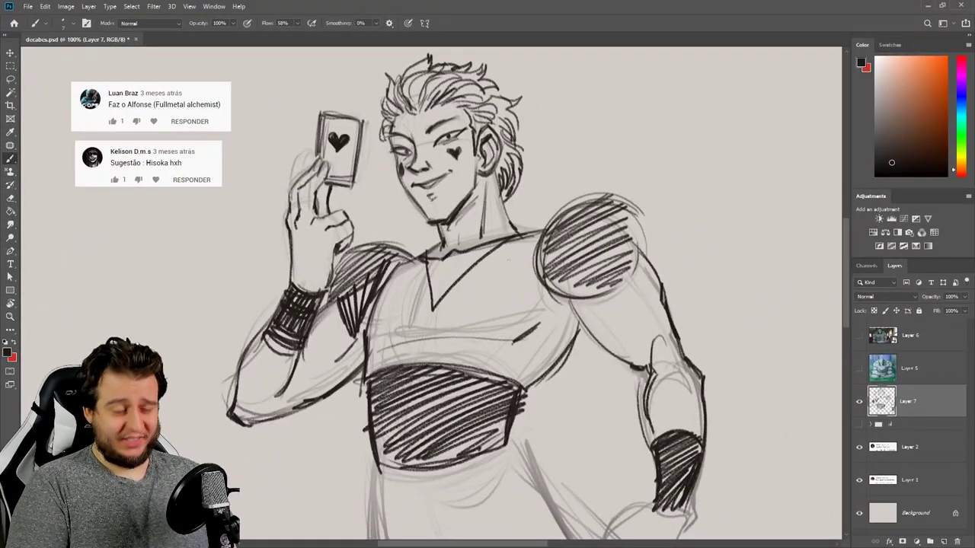
- Undo the last neckline strokes and darken the outer thigh contour below the waist sash
{"action": "key", "text": "ctrl+z"}
{"action": "key", "text": "ctrl+z"}
{"action": "mouse_move", "coordinate": [514, 450]}
{"action": "left_mouse_down"}
{"action": "mouse_move", "coordinate": [463, 515]}
{"action": "mouse_move", "coordinate": [531, 484]}
{"action": "left_mouse_up"}
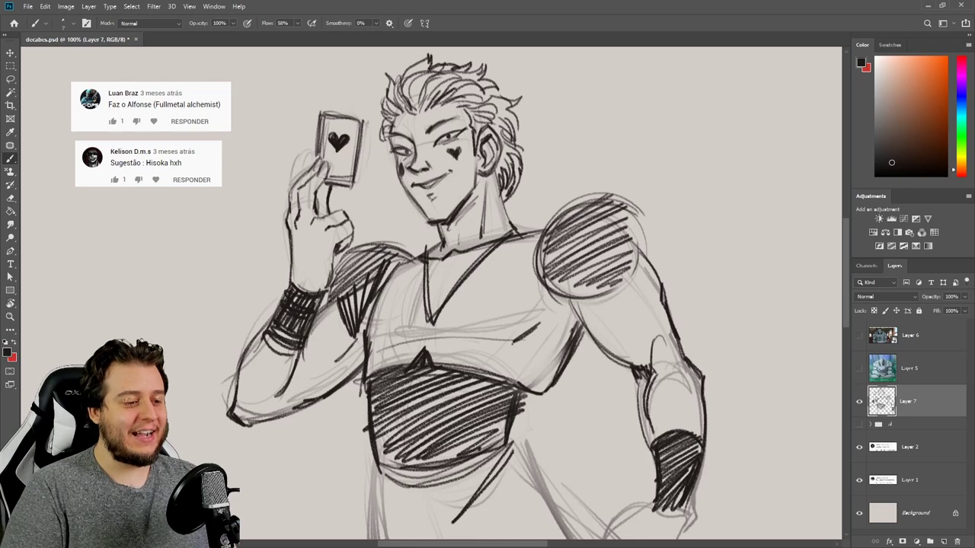
{"action": "left_click_drag", "start_coordinate": [515, 432], "coordinate": [588, 542]}
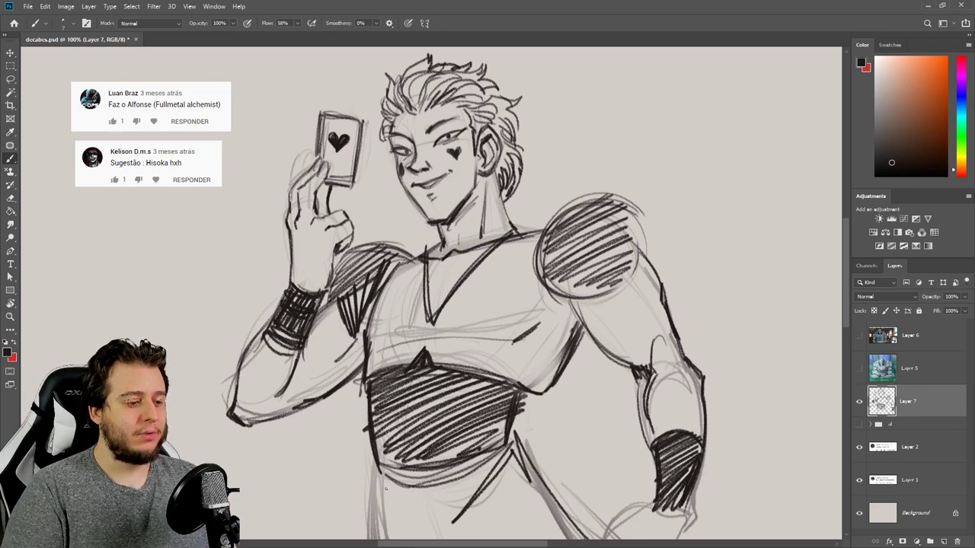
{"action": "key", "text": "b"}
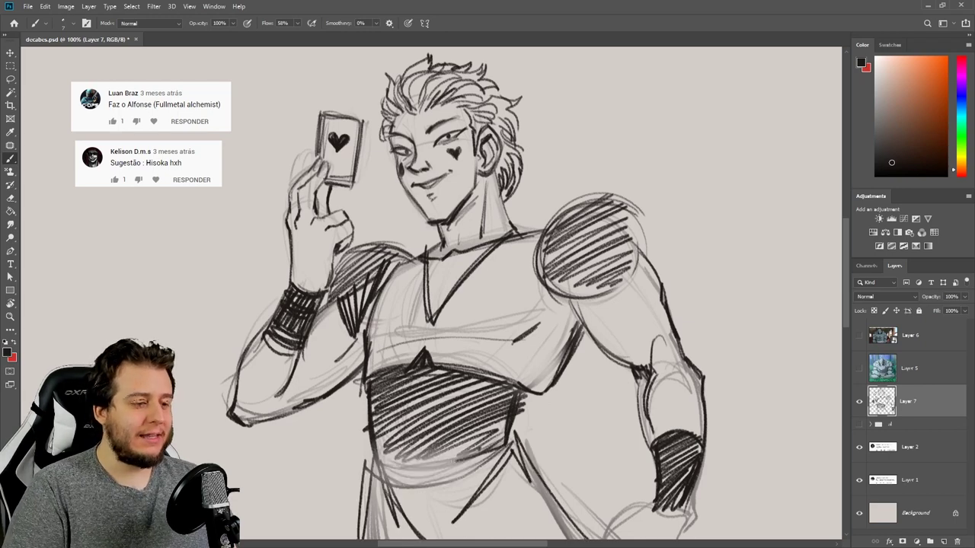
- Draw the curved lower band of the waist sash and the trouser line down from the hip
{"action": "mouse_move", "coordinate": [503, 444]}
{"action": "left_mouse_down"}
{"action": "mouse_move", "coordinate": [383, 463]}
{"action": "mouse_move", "coordinate": [419, 468]}
{"action": "left_mouse_up"}
{"action": "mouse_move", "coordinate": [373, 444]}
{"action": "left_mouse_down"}
{"action": "mouse_move", "coordinate": [373, 478]}
{"action": "mouse_move", "coordinate": [473, 485]}
{"action": "mouse_move", "coordinate": [509, 455]}
{"action": "left_mouse_up"}
{"action": "key", "text": "ctrl+z"}
{"action": "left_click_drag", "start_coordinate": [377, 474], "coordinate": [512, 446]}
{"action": "key", "text": "e"}
{"action": "key", "text": "b"}
{"action": "left_click_drag", "start_coordinate": [369, 453], "coordinate": [365, 539]}
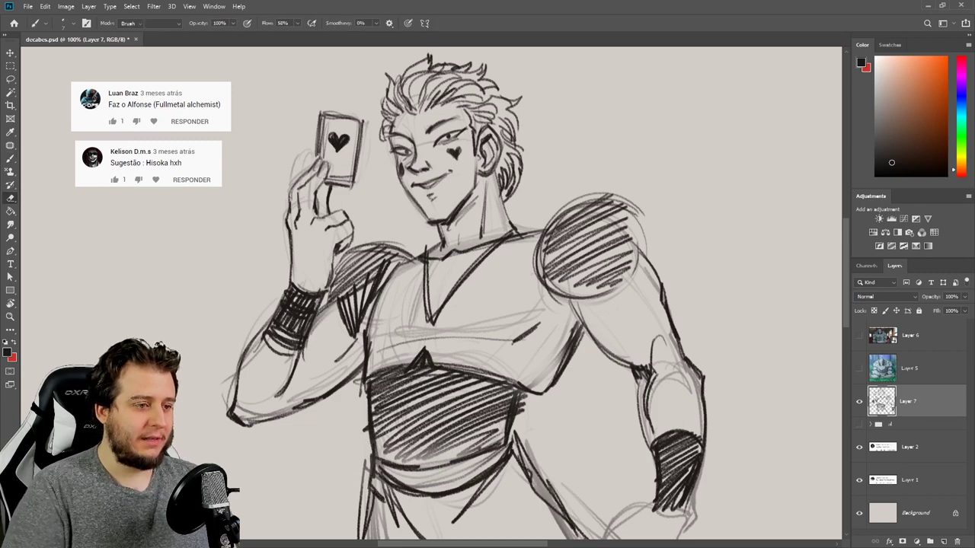
- Draw a round badge numbered 42 on the chest and thicken the collar line on both sides of the neck
{"action": "mouse_move", "coordinate": [491, 309]}
{"action": "left_mouse_down"}
{"action": "mouse_move", "coordinate": [518, 263]}
{"action": "mouse_move", "coordinate": [482, 312]}
{"action": "mouse_move", "coordinate": [474, 284]}
{"action": "mouse_move", "coordinate": [488, 308]}
{"action": "mouse_move", "coordinate": [513, 314]}
{"action": "mouse_move", "coordinate": [509, 265]}
{"action": "mouse_move", "coordinate": [491, 290]}
{"action": "mouse_move", "coordinate": [515, 289]}
{"action": "left_mouse_up"}
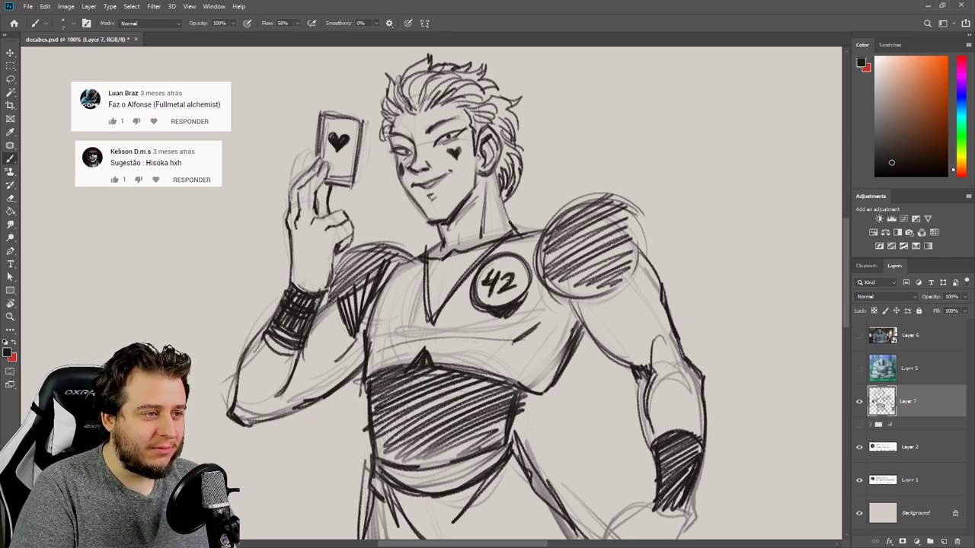
{"action": "left_click_drag", "start_coordinate": [443, 242], "coordinate": [426, 257]}
{"action": "mouse_move", "coordinate": [441, 246]}
{"action": "left_mouse_down"}
{"action": "mouse_move", "coordinate": [428, 262]}
{"action": "mouse_move", "coordinate": [387, 272]}
{"action": "left_mouse_up"}
{"action": "mouse_move", "coordinate": [523, 226]}
{"action": "left_mouse_down"}
{"action": "mouse_move", "coordinate": [489, 255]}
{"action": "mouse_move", "coordinate": [529, 231]}
{"action": "left_mouse_up"}
{"action": "mouse_move", "coordinate": [520, 229]}
{"action": "left_mouse_down"}
{"action": "mouse_move", "coordinate": [562, 229]}
{"action": "mouse_move", "coordinate": [514, 228]}
{"action": "left_mouse_up"}
- Strengthen the outlines of both shoulder puffs and the inner contour of the lowered upper arm
{"action": "left_click_drag", "start_coordinate": [579, 295], "coordinate": [604, 339]}
{"action": "mouse_move", "coordinate": [568, 298]}
{"action": "left_mouse_down"}
{"action": "mouse_move", "coordinate": [600, 303]}
{"action": "mouse_move", "coordinate": [638, 265]}
{"action": "left_mouse_up"}
{"action": "mouse_move", "coordinate": [620, 293]}
{"action": "left_mouse_down"}
{"action": "mouse_move", "coordinate": [648, 256]}
{"action": "mouse_move", "coordinate": [586, 197]}
{"action": "left_mouse_up"}
{"action": "mouse_move", "coordinate": [558, 219]}
{"action": "left_mouse_down"}
{"action": "mouse_move", "coordinate": [650, 232]}
{"action": "mouse_move", "coordinate": [543, 285]}
{"action": "left_mouse_up"}
{"action": "mouse_move", "coordinate": [329, 294]}
{"action": "left_mouse_down"}
{"action": "mouse_move", "coordinate": [401, 244]}
{"action": "mouse_move", "coordinate": [421, 257]}
{"action": "left_mouse_up"}
- Shift the sketch layer upward on the canvas and reinforce the edges of the lowered arm's wristband
{"action": "key", "text": "v"}
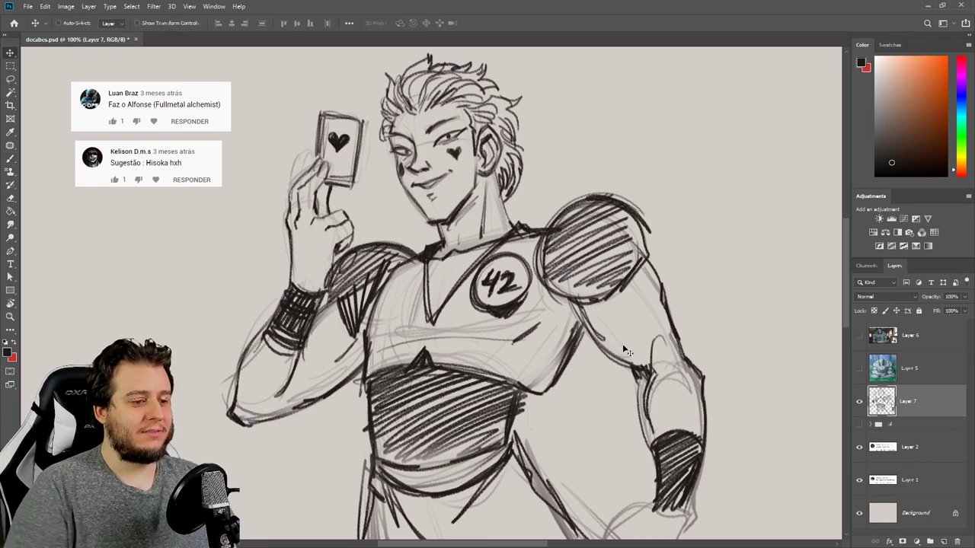
{"action": "left_click_drag", "start_coordinate": [611, 334], "coordinate": [611, 310]}
{"action": "key", "text": "b"}
{"action": "left_click_drag", "start_coordinate": [659, 459], "coordinate": [653, 472]}
{"action": "left_click_drag", "start_coordinate": [655, 489], "coordinate": [680, 492]}
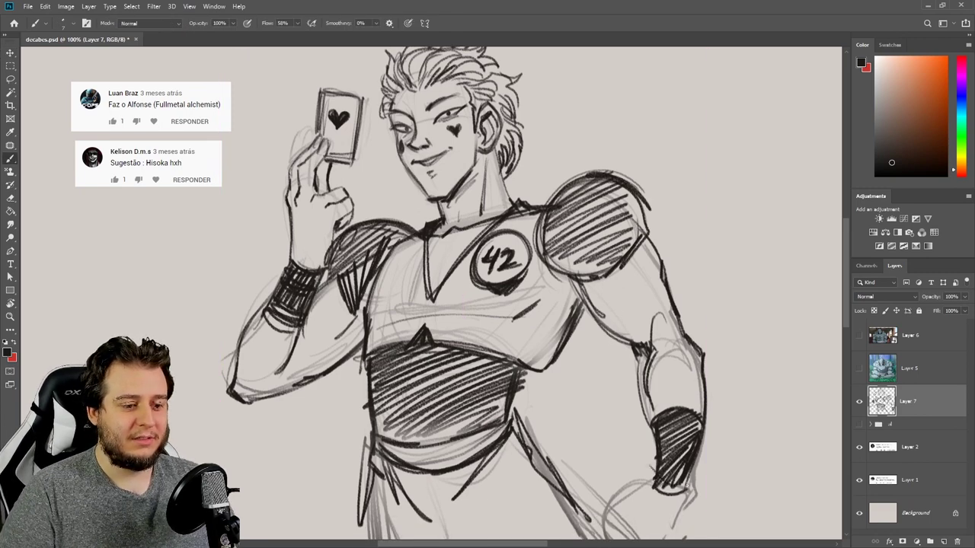
- Scale the whole figure down slightly with Free Transform and reposition it higher on the canvas
{"action": "key", "text": "ctrl+t"}
{"action": "mouse_move", "coordinate": [685, 75]}
{"action": "left_mouse_down"}
{"action": "mouse_move", "coordinate": [687, 121]}
{"action": "mouse_move", "coordinate": [656, 137]}
{"action": "left_mouse_up"}
{"action": "left_click_drag", "start_coordinate": [642, 158], "coordinate": [664, 107]}
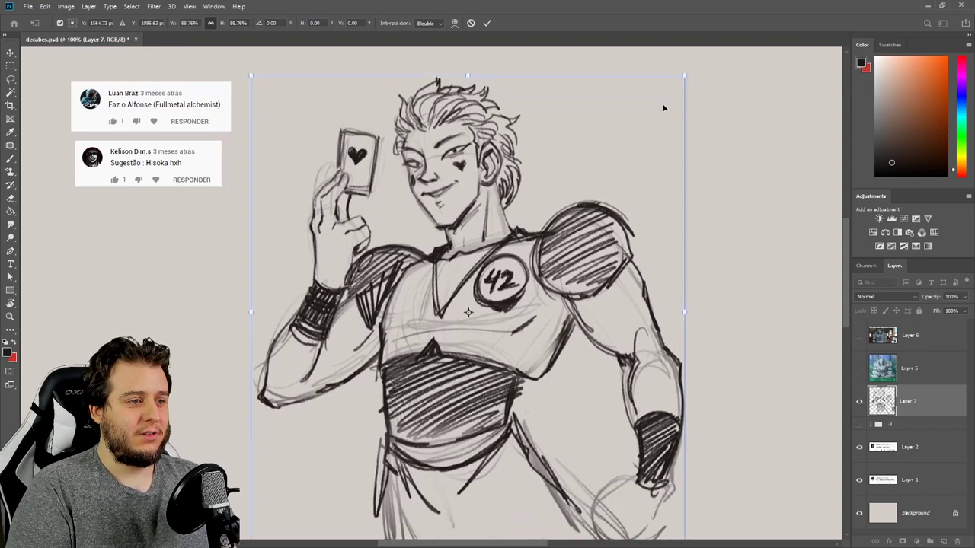
{"action": "key", "text": "Return"}
{"action": "key", "text": "v"}
{"action": "left_click_drag", "start_coordinate": [557, 289], "coordinate": [558, 268]}
- Draw the trouser side and the fabric folds hanging below the waist sash
{"action": "key", "text": "b"}
{"action": "left_click_drag", "start_coordinate": [425, 477], "coordinate": [453, 520]}
{"action": "left_click_drag", "start_coordinate": [392, 446], "coordinate": [374, 539]}
{"action": "left_click_drag", "start_coordinate": [403, 480], "coordinate": [462, 513]}
{"action": "left_click_drag", "start_coordinate": [456, 485], "coordinate": [475, 536]}
- Draw the lowered hand as a closed fist with knuckles and fingers, erasing the leftover lines inside it
{"action": "left_click_drag", "start_coordinate": [676, 459], "coordinate": [642, 519]}
{"action": "left_click_drag", "start_coordinate": [663, 483], "coordinate": [645, 507]}
{"action": "left_click_drag", "start_coordinate": [639, 446], "coordinate": [592, 457]}
{"action": "mouse_move", "coordinate": [594, 454]}
{"action": "left_mouse_down"}
{"action": "mouse_move", "coordinate": [591, 480]}
{"action": "mouse_move", "coordinate": [608, 488]}
{"action": "left_mouse_up"}
{"action": "mouse_move", "coordinate": [608, 483]}
{"action": "left_mouse_down"}
{"action": "mouse_move", "coordinate": [594, 499]}
{"action": "mouse_move", "coordinate": [600, 521]}
{"action": "left_mouse_up"}
{"action": "left_click_drag", "start_coordinate": [598, 520], "coordinate": [651, 521]}
{"action": "key", "text": "e"}
{"action": "mouse_move", "coordinate": [644, 462]}
{"action": "left_mouse_down"}
{"action": "mouse_move", "coordinate": [671, 450]}
{"action": "mouse_move", "coordinate": [661, 448]}
{"action": "left_mouse_up"}
- Reinforce the lowered arm's outer and inner contours from the shoulder to the wristband
{"action": "key", "text": "b"}
{"action": "left_click_drag", "start_coordinate": [680, 411], "coordinate": [672, 462]}
{"action": "left_click_drag", "start_coordinate": [570, 278], "coordinate": [620, 334]}
{"action": "left_click_drag", "start_coordinate": [623, 347], "coordinate": [637, 411]}
{"action": "key", "text": "e"}
{"action": "key", "text": "b"}
{"action": "mouse_move", "coordinate": [634, 242]}
{"action": "left_mouse_down"}
{"action": "mouse_move", "coordinate": [667, 326]}
{"action": "mouse_move", "coordinate": [652, 289]}
{"action": "left_mouse_up"}
{"action": "left_click_drag", "start_coordinate": [650, 280], "coordinate": [680, 339]}
- Darken the raised forearm, the underside of its upper arm, and the side of the chest by the other armpit
{"action": "left_click_drag", "start_coordinate": [297, 296], "coordinate": [265, 372]}
{"action": "left_click_drag", "start_coordinate": [293, 380], "coordinate": [378, 343]}
{"action": "left_click_drag", "start_coordinate": [570, 297], "coordinate": [538, 355]}
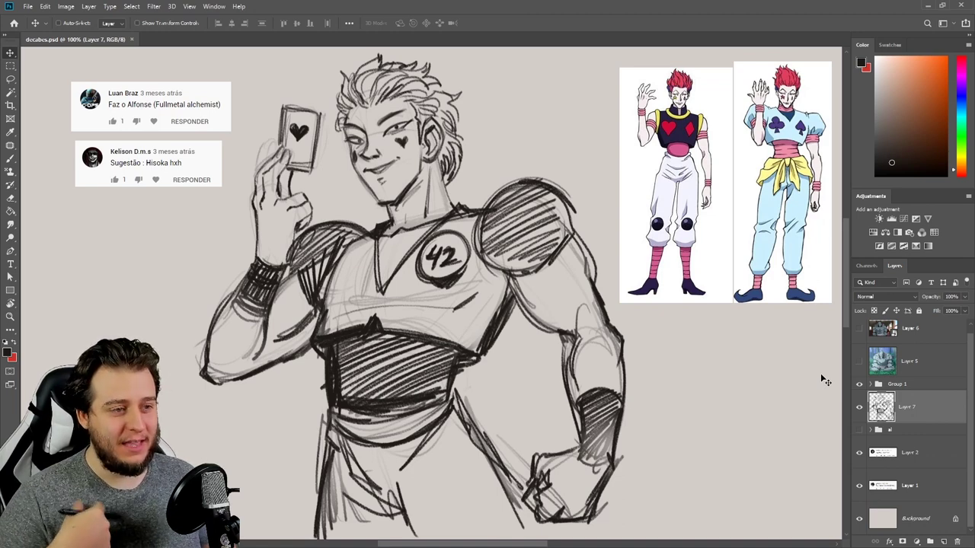
- Change the number on the chest badge to 44 by erasing and redrawing its second digit
{"action": "key", "text": "e"}
{"action": "mouse_move", "coordinate": [453, 252]}
{"action": "left_mouse_down"}
{"action": "mouse_move", "coordinate": [446, 272]}
{"action": "mouse_move", "coordinate": [452, 261]}
{"action": "left_mouse_up"}
{"action": "key", "text": "b"}
{"action": "key", "text": "b"}
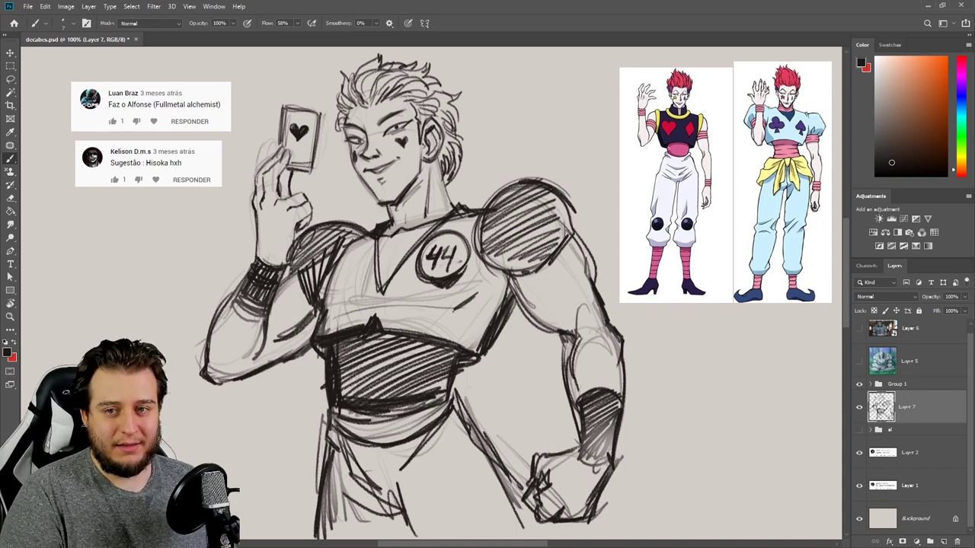
- Erase part of the hatching along the waist sash's side and reshape its outline into a rounder form
{"action": "key", "text": "e"}
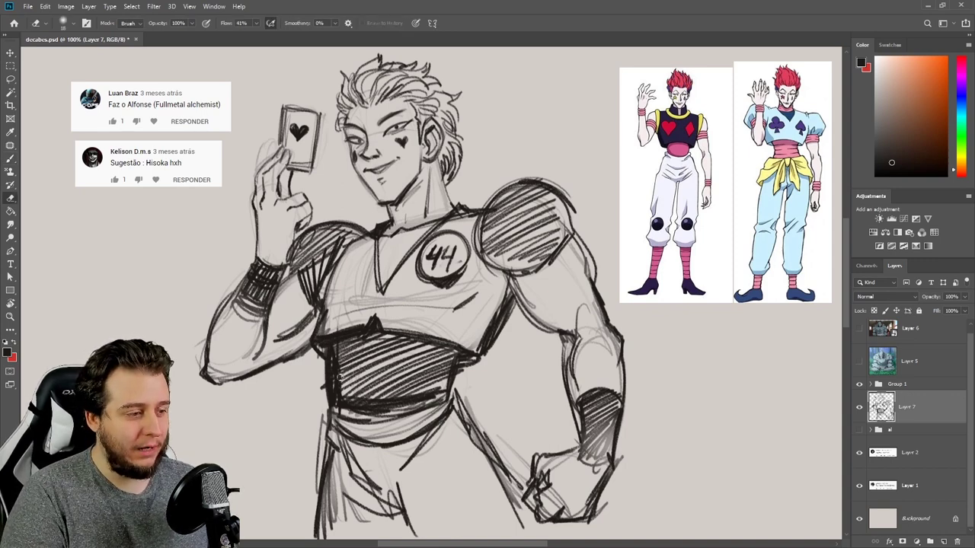
{"action": "mouse_move", "coordinate": [345, 358]}
{"action": "left_mouse_down"}
{"action": "mouse_move", "coordinate": [345, 401]}
{"action": "mouse_move", "coordinate": [332, 358]}
{"action": "mouse_move", "coordinate": [340, 405]}
{"action": "mouse_move", "coordinate": [358, 407]}
{"action": "left_mouse_up"}
{"action": "key", "text": "b"}
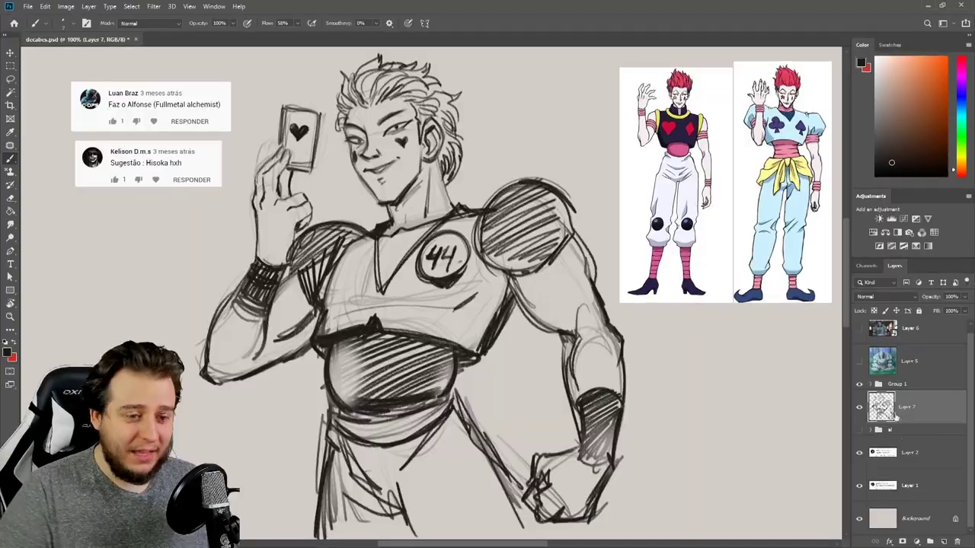
{"action": "left_click", "coordinate": [859, 430]}
{"action": "left_click", "coordinate": [876, 431]}
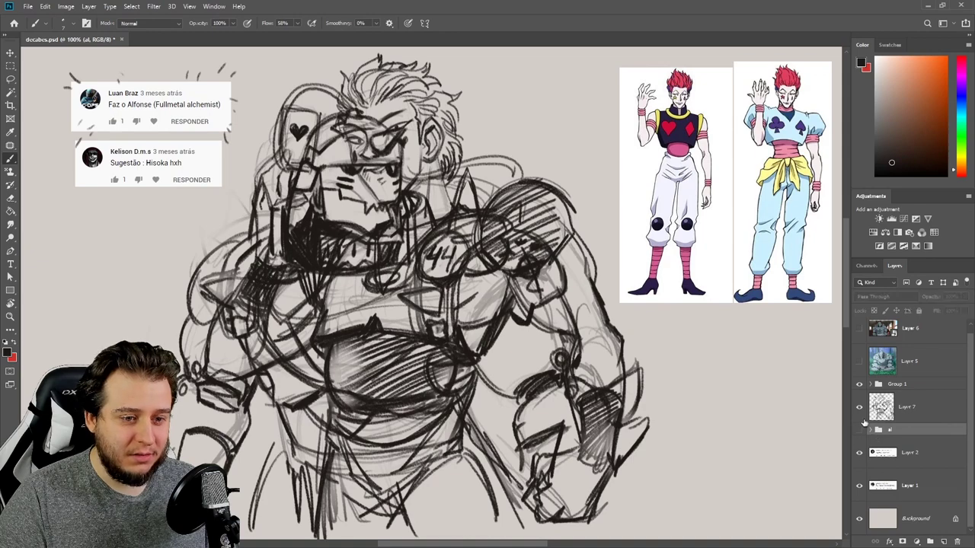
{"action": "left_click", "coordinate": [860, 430]}
- Expand Group 1, show the Layer 8 reference sheet with the dark-vest outfit, and reposition it over the sketch
{"action": "left_click", "coordinate": [873, 384]}
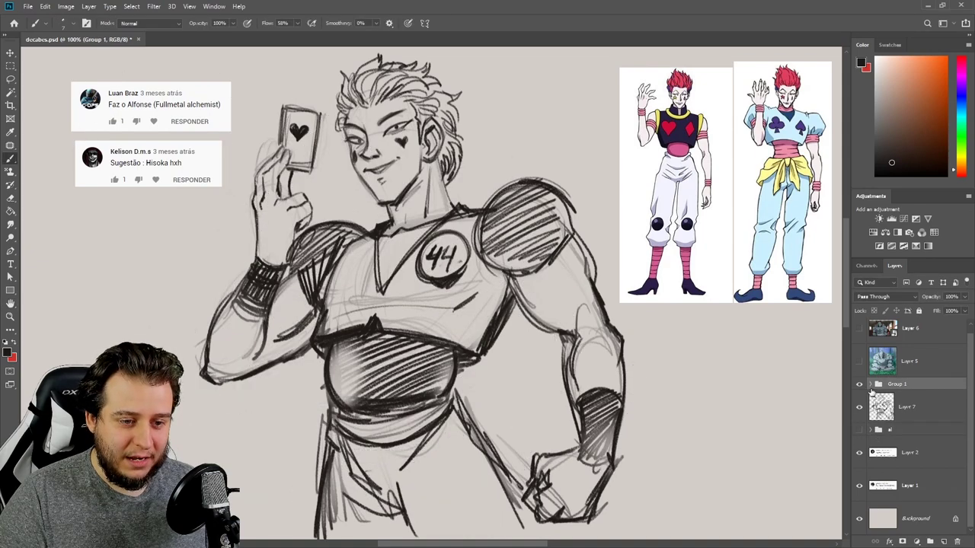
{"action": "left_click", "coordinate": [872, 385]}
{"action": "left_click", "coordinate": [859, 442]}
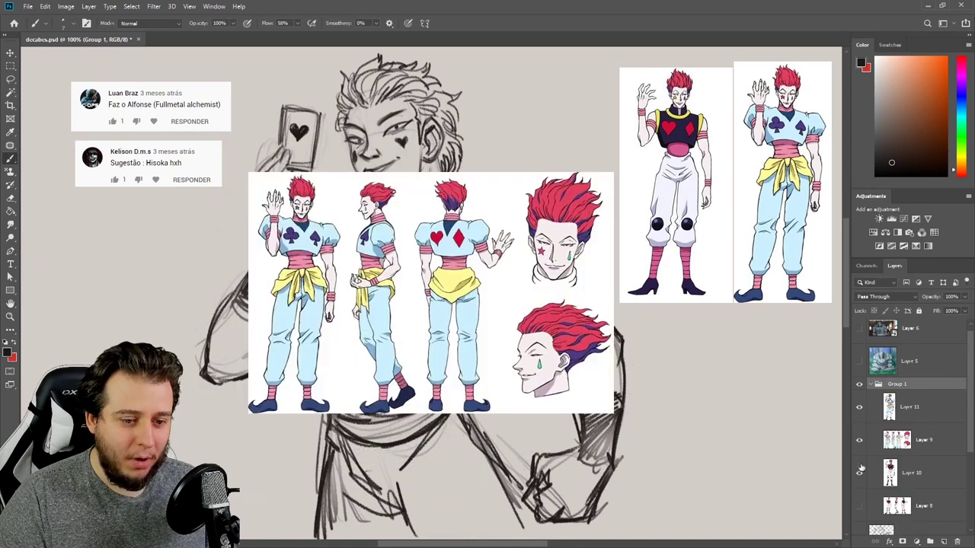
{"action": "left_click", "coordinate": [859, 440]}
{"action": "left_click", "coordinate": [859, 507]}
{"action": "left_click", "coordinate": [921, 506]}
{"action": "key", "text": "v"}
{"action": "left_click_drag", "start_coordinate": [312, 397], "coordinate": [516, 395]}
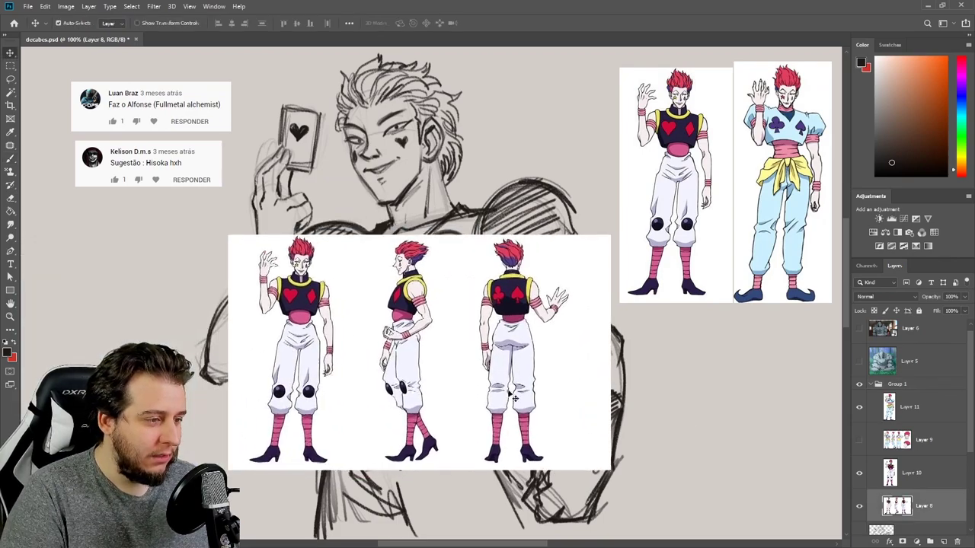
- Examine the dark-vest outfit's front and side views in close-up on the reference sheet
{"action": "key", "text": "z"}
{"action": "left_click", "coordinate": [293, 335]}
{"action": "left_click", "coordinate": [295, 332]}
{"action": "left_click", "coordinate": [307, 326]}
{"action": "left_click_drag", "start_coordinate": [734, 307], "coordinate": [637, 304]}
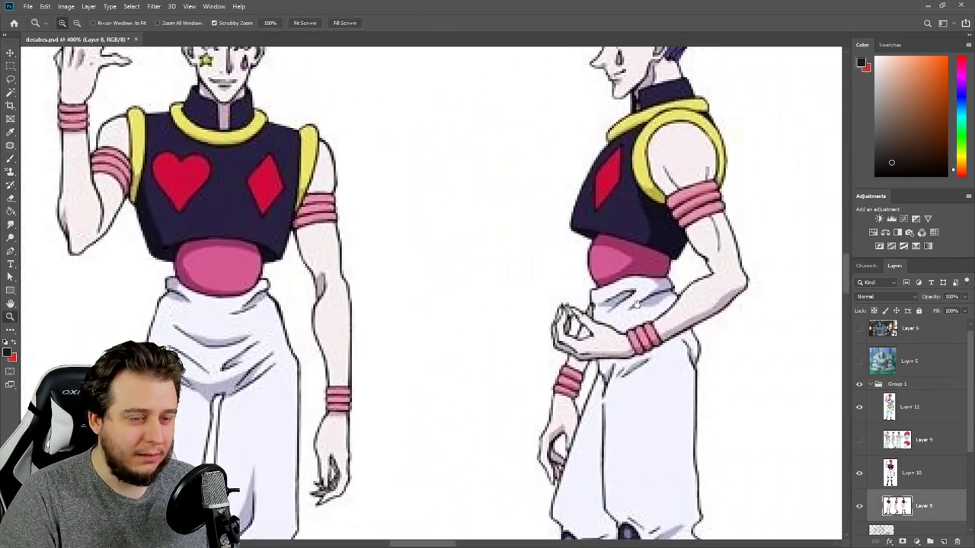
- Hide the Layer 8 reference sheet, duplicate the Hisoka sketch on Layer 7 and hide the original sketch layer
{"action": "left_click", "coordinate": [636, 306], "text": "alt"}
{"action": "left_click", "coordinate": [636, 306], "text": "alt"}
{"action": "left_click_drag", "start_coordinate": [816, 310], "coordinate": [685, 293]}
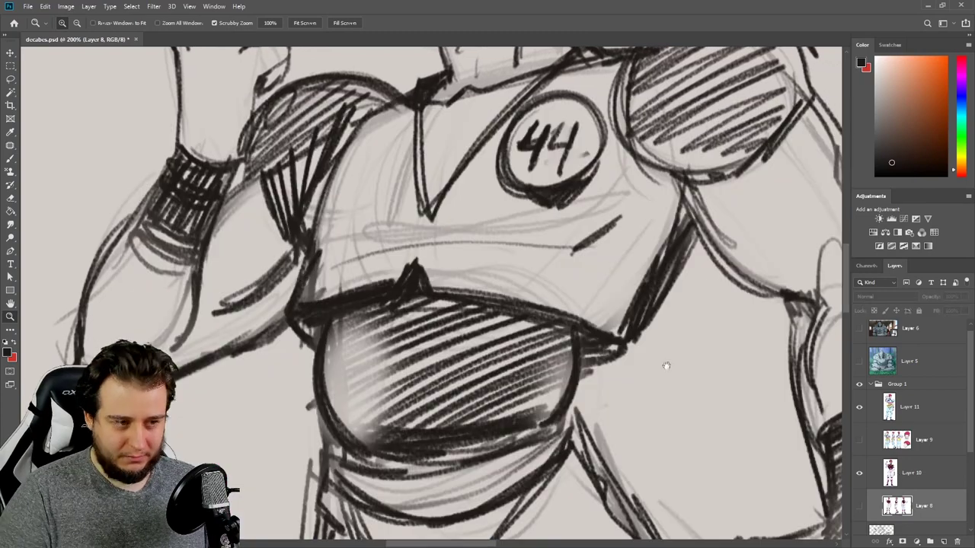
{"action": "mouse_move", "coordinate": [663, 366]}
{"action": "left_mouse_down"}
{"action": "mouse_move", "coordinate": [612, 342]}
{"action": "mouse_move", "coordinate": [647, 343]}
{"action": "left_mouse_up"}
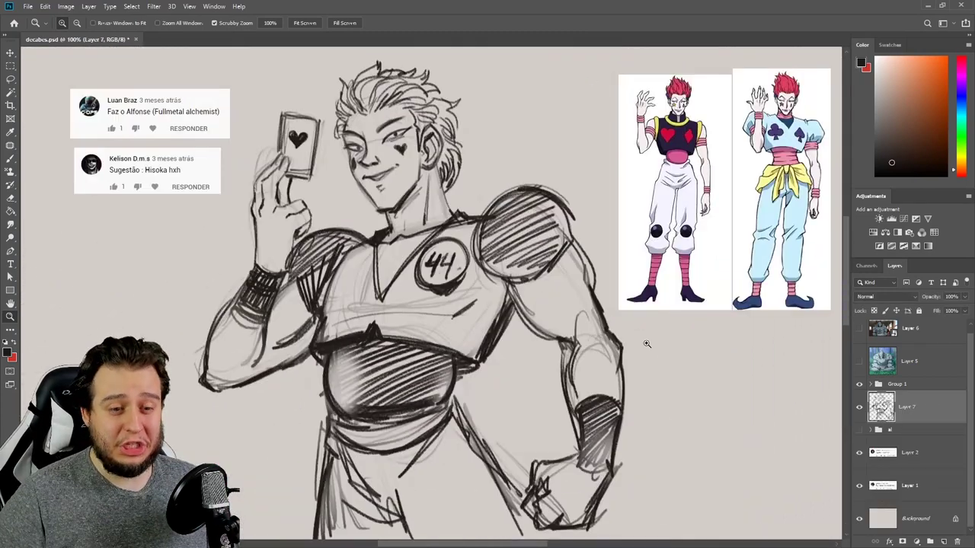
{"action": "key", "text": "ctrl+j"}
{"action": "left_click", "coordinate": [860, 440]}
- Fade the duplicated sketch's lines to light grey over the whole figure with a large soft Eraser
{"action": "key", "text": "e"}
{"action": "left_click_drag", "start_coordinate": [571, 287], "coordinate": [629, 290]}
{"action": "left_click_drag", "start_coordinate": [305, 114], "coordinate": [633, 418]}
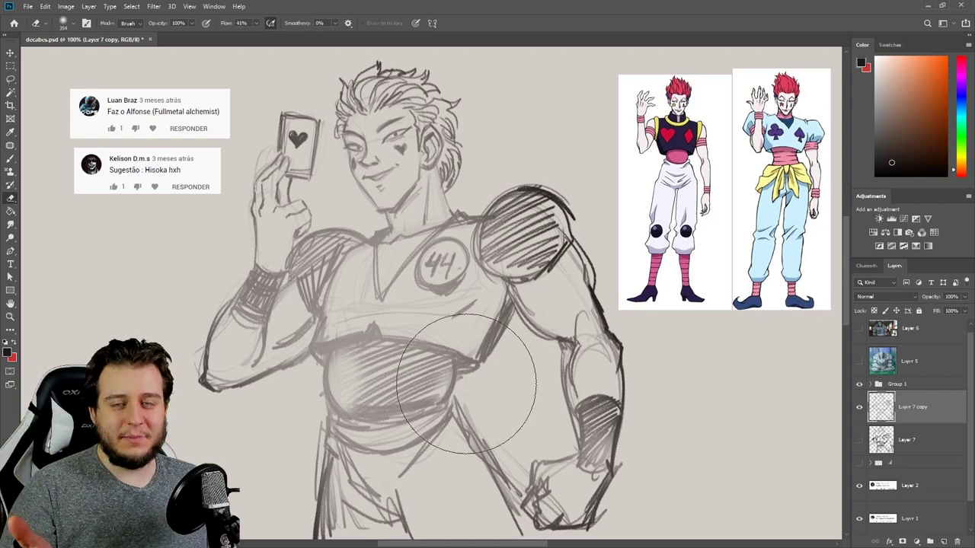
{"action": "mouse_move", "coordinate": [575, 250]}
{"action": "left_mouse_down"}
{"action": "mouse_move", "coordinate": [509, 124]}
{"action": "mouse_move", "coordinate": [250, 448]}
{"action": "mouse_move", "coordinate": [463, 503]}
{"action": "mouse_move", "coordinate": [505, 466]}
{"action": "left_mouse_up"}
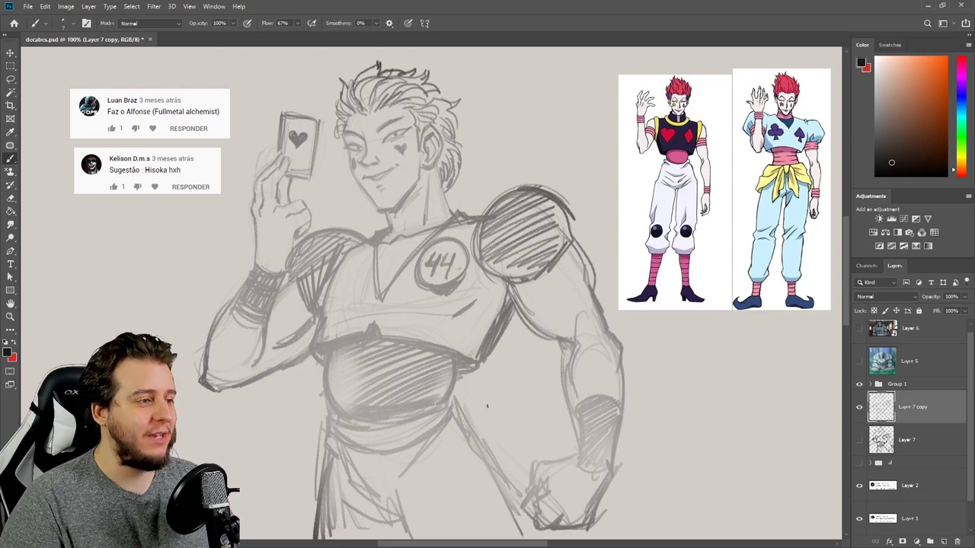
- Select the raised hand with its card and enlarge it from the wrist to about 112.5%
{"action": "key", "text": "k"}
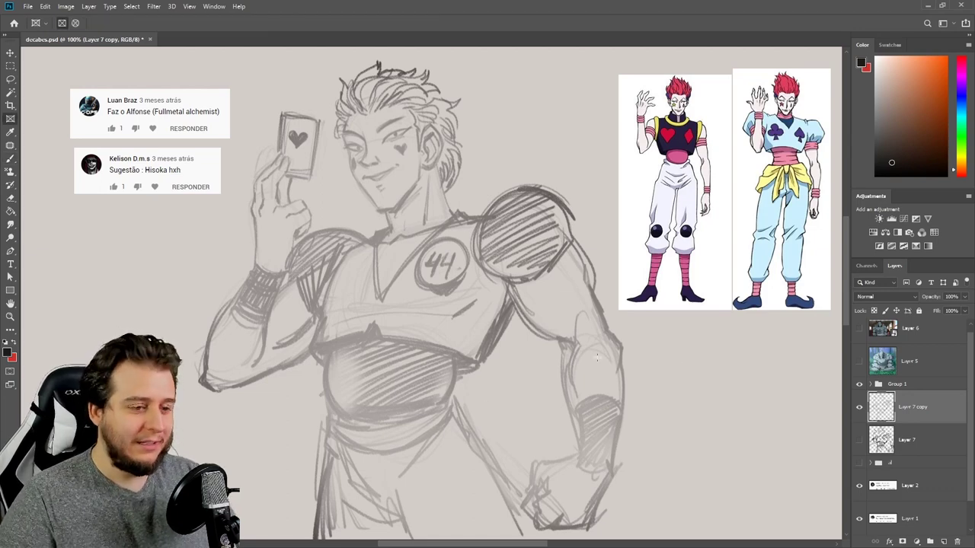
{"action": "key", "text": "l"}
{"action": "mouse_move", "coordinate": [274, 93]}
{"action": "left_mouse_down"}
{"action": "mouse_move", "coordinate": [236, 192]}
{"action": "mouse_move", "coordinate": [256, 265]}
{"action": "mouse_move", "coordinate": [327, 190]}
{"action": "mouse_move", "coordinate": [289, 91]}
{"action": "left_mouse_up"}
{"action": "key", "text": "ctrl+t"}
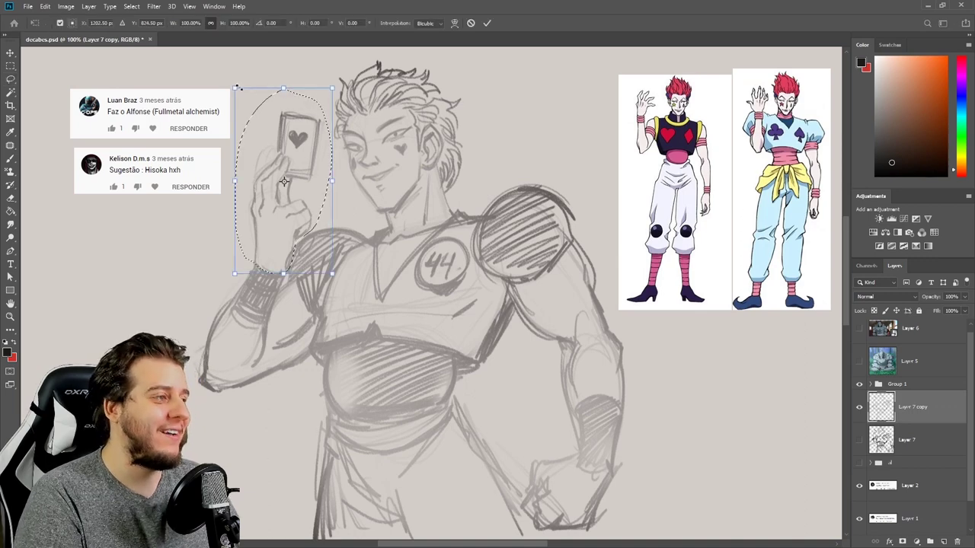
{"action": "left_click_drag", "start_coordinate": [281, 179], "coordinate": [267, 265]}
{"action": "left_click_drag", "start_coordinate": [235, 87], "coordinate": [222, 65]}
{"action": "left_click_drag", "start_coordinate": [276, 155], "coordinate": [284, 162]}
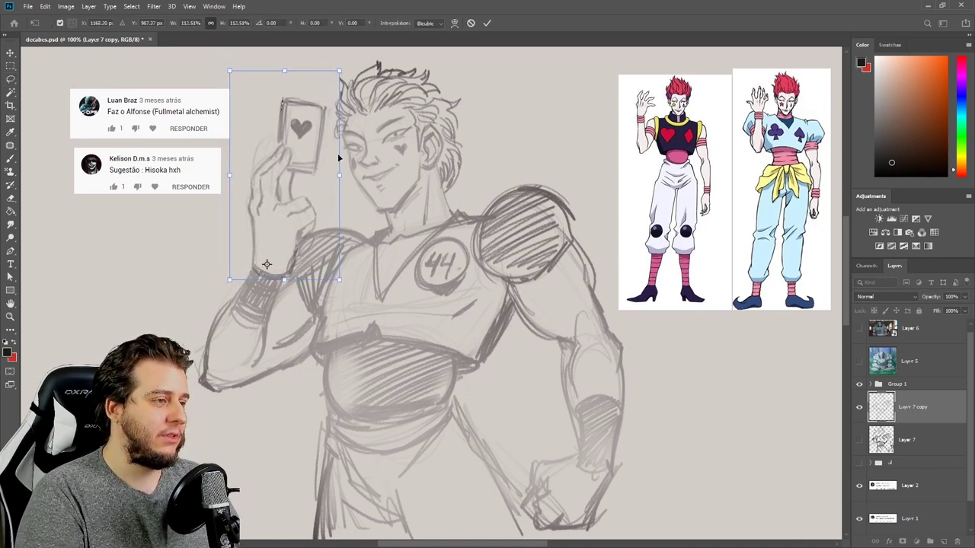
{"action": "key", "text": "Return"}
- Select the lowered fist and scale it up to about 106.6%
{"action": "mouse_move", "coordinate": [623, 481]}
{"action": "left_mouse_down"}
{"action": "mouse_move", "coordinate": [514, 453]}
{"action": "mouse_move", "coordinate": [506, 489]}
{"action": "mouse_move", "coordinate": [625, 515]}
{"action": "left_mouse_up"}
{"action": "key", "text": "ctrl+t"}
{"action": "scroll", "coordinate": [502, 531], "scroll_direction": "down", "scroll_amount": 1}
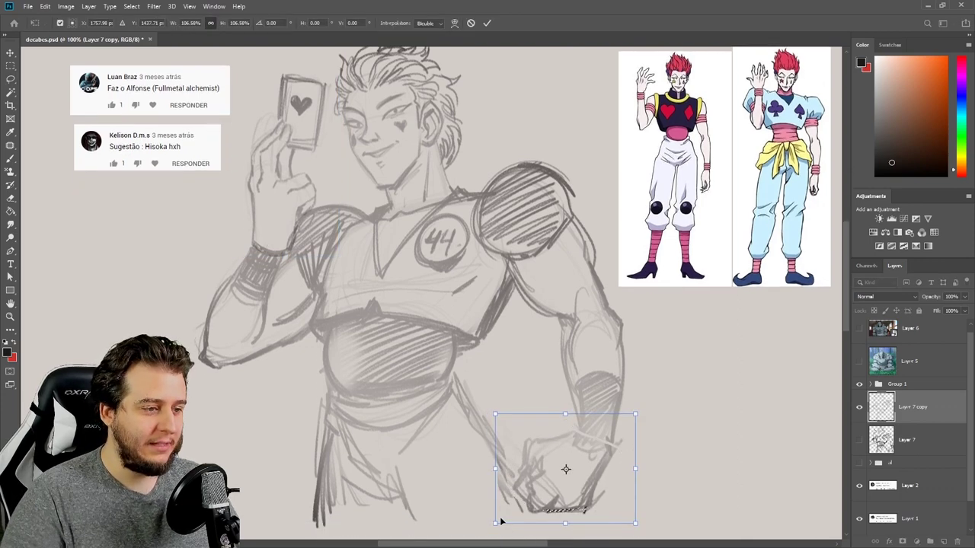
{"action": "key", "text": "Return"}
- Select the lowered fist at the wrist and move it down to lengthen the forearm
{"action": "mouse_move", "coordinate": [518, 374]}
{"action": "left_mouse_down"}
{"action": "mouse_move", "coordinate": [520, 403]}
{"action": "mouse_move", "coordinate": [524, 387]}
{"action": "left_mouse_up"}
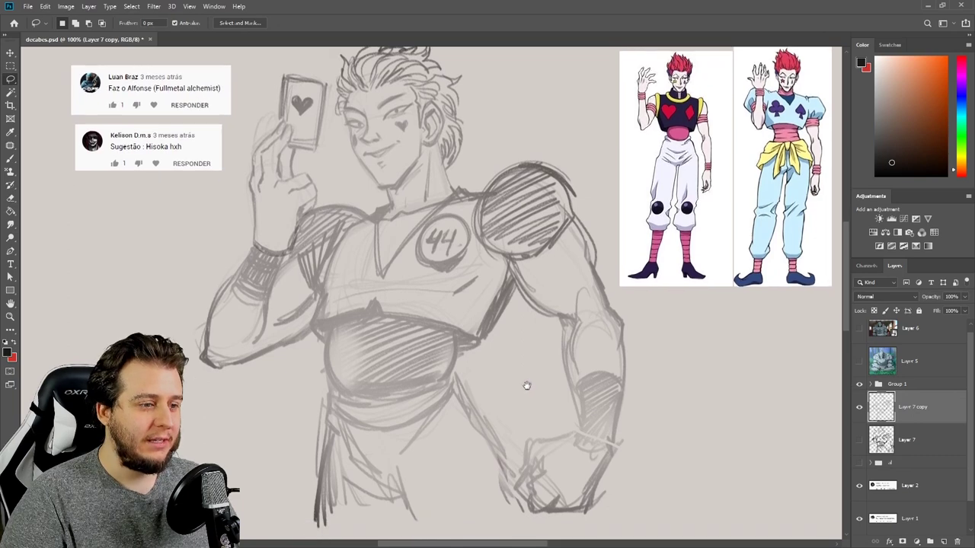
{"action": "key", "text": "v"}
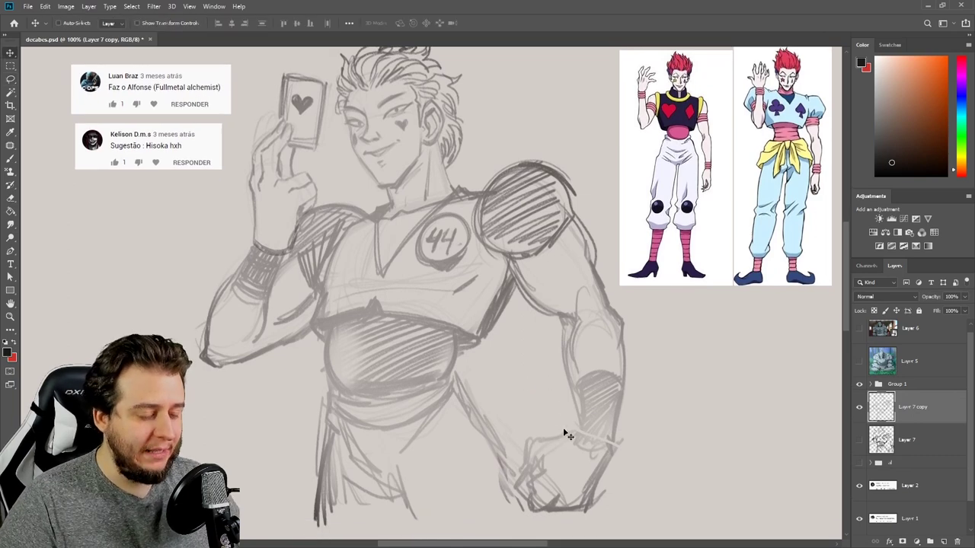
{"action": "key", "text": "l"}
{"action": "mouse_move", "coordinate": [554, 422]}
{"action": "left_mouse_down"}
{"action": "mouse_move", "coordinate": [631, 450]}
{"action": "mouse_move", "coordinate": [623, 442]}
{"action": "left_mouse_up"}
{"action": "left_click_drag", "start_coordinate": [621, 452], "coordinate": [626, 482]}
{"action": "key", "text": "ctrl+d"}
- Select the raised arm between wrist and torso, then enlarge it to about 125% while rotating and skewing it
{"action": "left_click_drag", "start_coordinate": [303, 352], "coordinate": [320, 311]}
{"action": "mouse_move", "coordinate": [283, 256]}
{"action": "left_mouse_down"}
{"action": "mouse_move", "coordinate": [223, 410]}
{"action": "mouse_move", "coordinate": [282, 395]}
{"action": "left_mouse_up"}
{"action": "key", "text": "ctrl+t"}
{"action": "mouse_move", "coordinate": [158, 409]}
{"action": "left_mouse_down"}
{"action": "mouse_move", "coordinate": [120, 439]}
{"action": "mouse_move", "coordinate": [134, 442]}
{"action": "mouse_move", "coordinate": [119, 458]}
{"action": "left_mouse_up"}
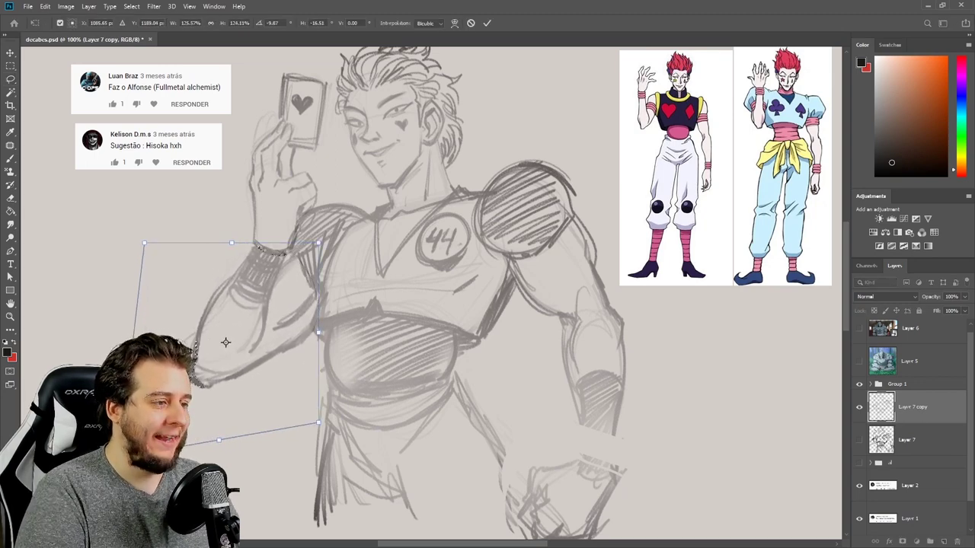
{"action": "key", "text": "Return"}
{"action": "key", "text": "e"}
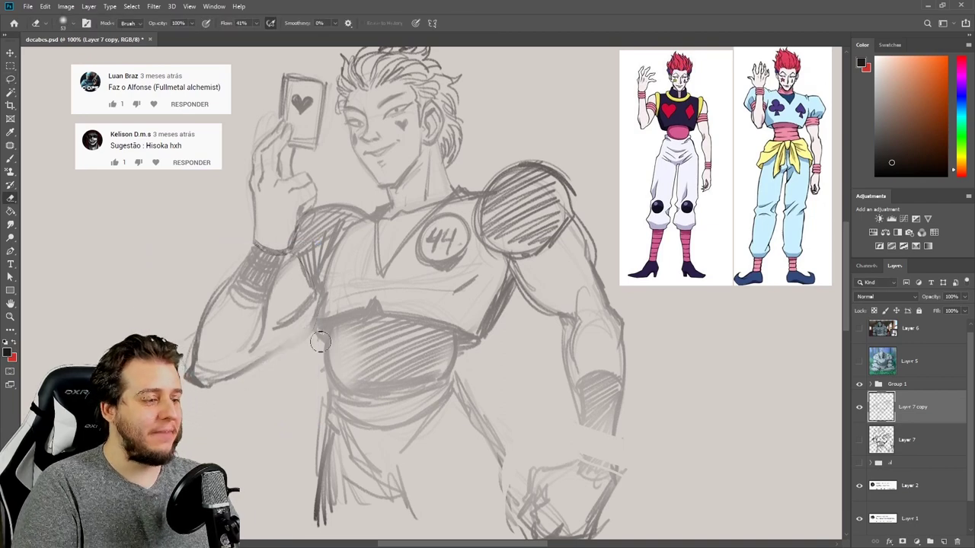
- Redraw the waist sash with a narrower dark outline and sketch the trousers' waistband beneath it
{"action": "key", "text": "b"}
{"action": "left_click_drag", "start_coordinate": [341, 323], "coordinate": [351, 395]}
{"action": "left_click_drag", "start_coordinate": [455, 339], "coordinate": [442, 382]}
{"action": "mouse_move", "coordinate": [339, 383]}
{"action": "left_mouse_down"}
{"action": "mouse_move", "coordinate": [412, 393]}
{"action": "mouse_move", "coordinate": [445, 372]}
{"action": "left_mouse_up"}
{"action": "left_click_drag", "start_coordinate": [445, 371], "coordinate": [452, 379]}
{"action": "left_click_drag", "start_coordinate": [453, 378], "coordinate": [422, 418]}
{"action": "mouse_move", "coordinate": [331, 391]}
{"action": "left_mouse_down"}
{"action": "mouse_move", "coordinate": [342, 393]}
{"action": "mouse_move", "coordinate": [324, 420]}
{"action": "left_mouse_up"}
- Draw the curved groin fold and the hip outlines of the trousers on both sides
{"action": "left_click_drag", "start_coordinate": [327, 448], "coordinate": [389, 490]}
{"action": "key", "text": "e"}
{"action": "mouse_move", "coordinate": [329, 420]}
{"action": "left_mouse_down"}
{"action": "mouse_move", "coordinate": [356, 459]}
{"action": "mouse_move", "coordinate": [324, 421]}
{"action": "mouse_move", "coordinate": [326, 454]}
{"action": "left_mouse_up"}
{"action": "key", "text": "b"}
{"action": "mouse_move", "coordinate": [330, 401]}
{"action": "left_mouse_down"}
{"action": "mouse_move", "coordinate": [327, 463]}
{"action": "mouse_move", "coordinate": [329, 390]}
{"action": "mouse_move", "coordinate": [339, 403]}
{"action": "mouse_move", "coordinate": [331, 393]}
{"action": "mouse_move", "coordinate": [326, 481]}
{"action": "left_mouse_up"}
{"action": "key", "text": "e"}
{"action": "key", "text": "b"}
{"action": "key", "text": "e"}
{"action": "key", "text": "b"}
{"action": "left_click_drag", "start_coordinate": [449, 390], "coordinate": [495, 455]}
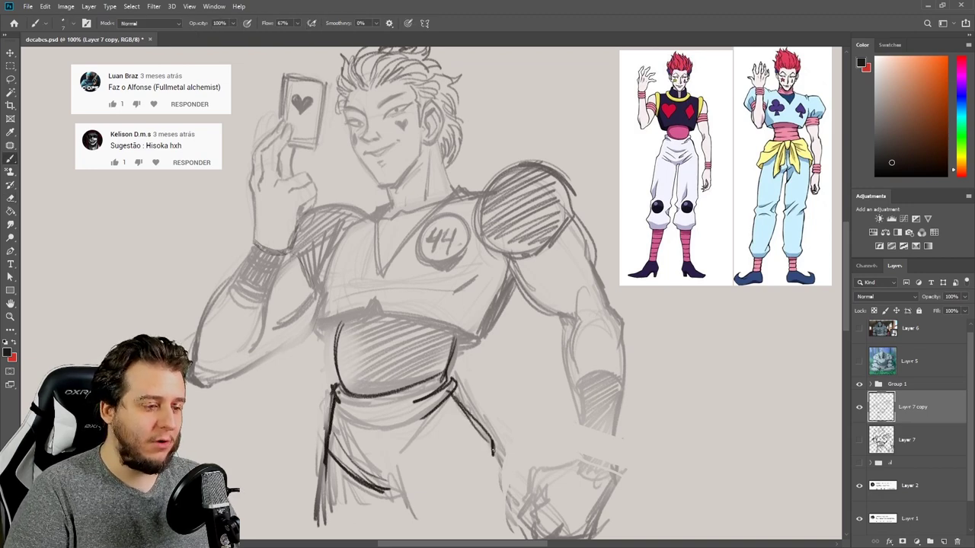
- Extend the trousers with outer thigh lines, inner-leg lines and curved folds across the upper thigh
{"action": "mouse_move", "coordinate": [407, 488]}
{"action": "left_mouse_down"}
{"action": "mouse_move", "coordinate": [478, 441]}
{"action": "mouse_move", "coordinate": [479, 457]}
{"action": "left_mouse_up"}
{"action": "key", "text": "e"}
{"action": "key", "text": "b"}
{"action": "left_click_drag", "start_coordinate": [470, 421], "coordinate": [497, 461]}
{"action": "left_click_drag", "start_coordinate": [495, 455], "coordinate": [492, 475]}
{"action": "key", "text": "e"}
{"action": "left_click_drag", "start_coordinate": [490, 439], "coordinate": [499, 472]}
{"action": "key", "text": "b"}
{"action": "left_click_drag", "start_coordinate": [329, 452], "coordinate": [321, 533]}
{"action": "left_click_drag", "start_coordinate": [393, 493], "coordinate": [412, 536]}
{"action": "left_click_drag", "start_coordinate": [362, 493], "coordinate": [393, 504]}
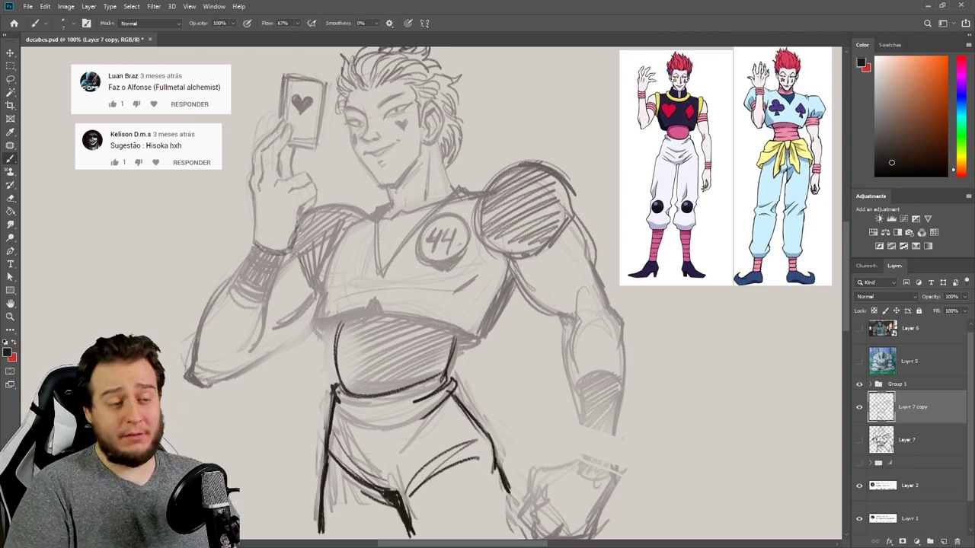
- Add diagonal fabric folds below the waistband on both sides of the trousers
{"action": "left_click_drag", "start_coordinate": [349, 408], "coordinate": [369, 435]}
{"action": "left_click_drag", "start_coordinate": [349, 407], "coordinate": [370, 424]}
{"action": "left_click_drag", "start_coordinate": [455, 401], "coordinate": [406, 438]}
{"action": "mouse_move", "coordinate": [457, 402]}
{"action": "left_mouse_down"}
{"action": "mouse_move", "coordinate": [419, 439]}
{"action": "mouse_move", "coordinate": [440, 422]}
{"action": "left_mouse_up"}
{"action": "mouse_move", "coordinate": [451, 395]}
{"action": "left_mouse_down"}
{"action": "mouse_move", "coordinate": [508, 459]}
{"action": "mouse_move", "coordinate": [513, 439]}
{"action": "left_mouse_up"}
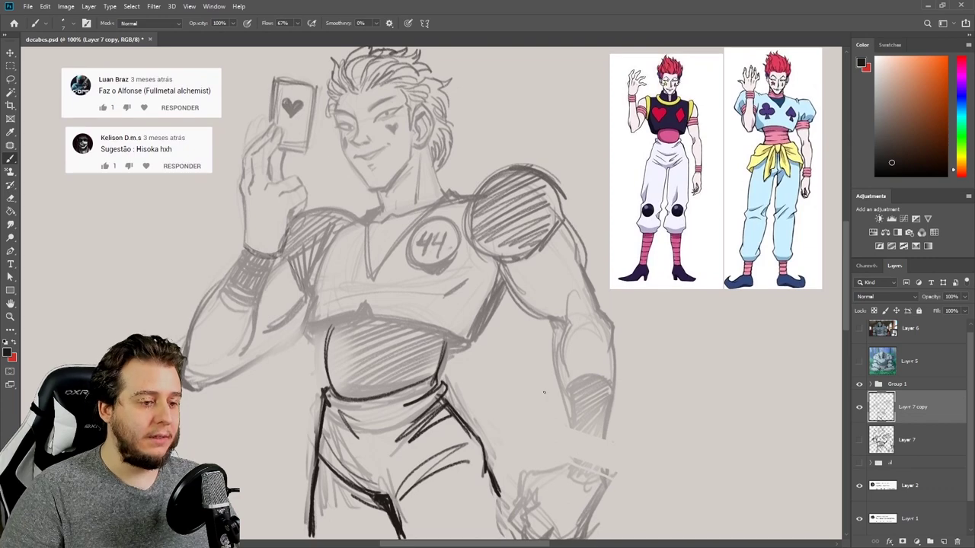
- Redraw the cropped vest's sides and curved lower hem in dark lines above the waist sash
{"action": "left_click_drag", "start_coordinate": [454, 331], "coordinate": [459, 345]}
{"action": "left_click_drag", "start_coordinate": [329, 361], "coordinate": [335, 413]}
{"action": "left_click_drag", "start_coordinate": [446, 353], "coordinate": [437, 396]}
{"action": "mouse_move", "coordinate": [317, 348]}
{"action": "left_mouse_down"}
{"action": "mouse_move", "coordinate": [393, 332]}
{"action": "mouse_move", "coordinate": [447, 338]}
{"action": "mouse_move", "coordinate": [473, 361]}
{"action": "left_mouse_up"}
- Select the head and neck and move them up slightly to lengthen the neck
{"action": "mouse_move", "coordinate": [393, 264]}
{"action": "left_mouse_down"}
{"action": "mouse_move", "coordinate": [412, 284]}
{"action": "mouse_move", "coordinate": [391, 68]}
{"action": "mouse_move", "coordinate": [341, 148]}
{"action": "mouse_move", "coordinate": [372, 267]}
{"action": "mouse_move", "coordinate": [393, 265]}
{"action": "left_mouse_up"}
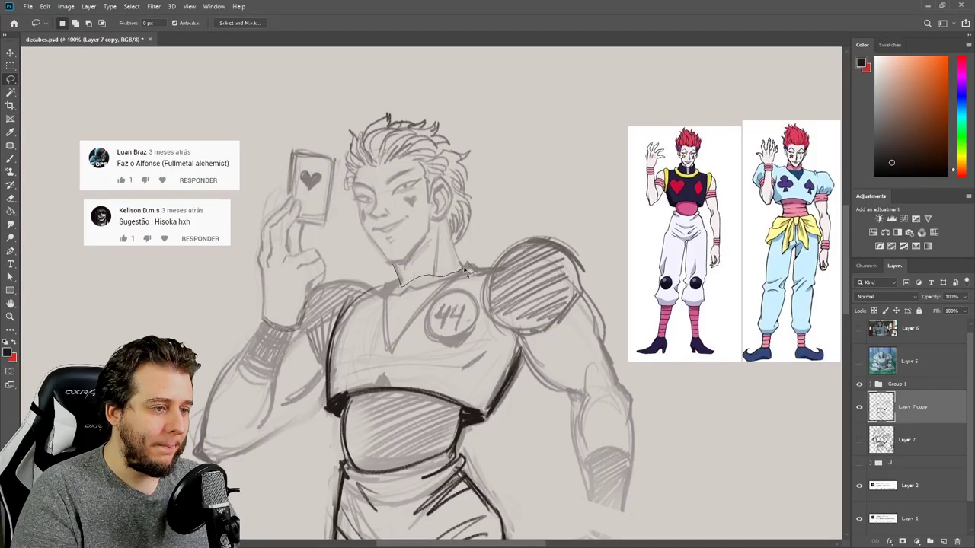
{"action": "left_click_drag", "start_coordinate": [437, 244], "coordinate": [435, 230]}
{"action": "key", "text": "ctrl+d"}
- Draw the neck's side line and a thick rounded collar around the base of the neck
{"action": "key", "text": "b"}
{"action": "left_click_drag", "start_coordinate": [438, 304], "coordinate": [429, 282]}
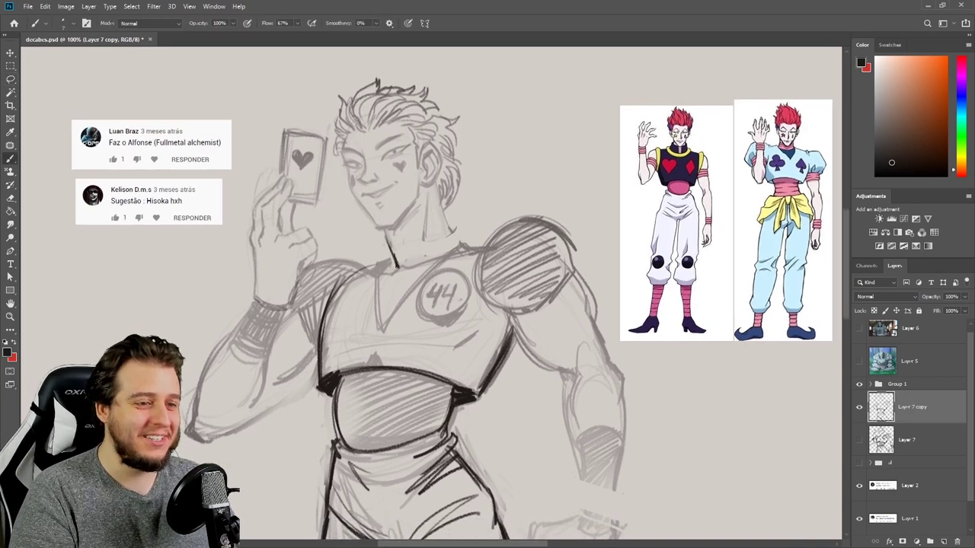
{"action": "left_click_drag", "start_coordinate": [389, 259], "coordinate": [461, 237]}
{"action": "mouse_move", "coordinate": [391, 256]}
{"action": "left_mouse_down"}
{"action": "mouse_move", "coordinate": [379, 269]}
{"action": "mouse_move", "coordinate": [431, 268]}
{"action": "mouse_move", "coordinate": [473, 235]}
{"action": "left_mouse_up"}
- Fade the puffed shoulder shapes and their hatching on both sides with the Eraser
{"action": "key", "text": "e"}
{"action": "left_click_drag", "start_coordinate": [533, 224], "coordinate": [503, 305]}
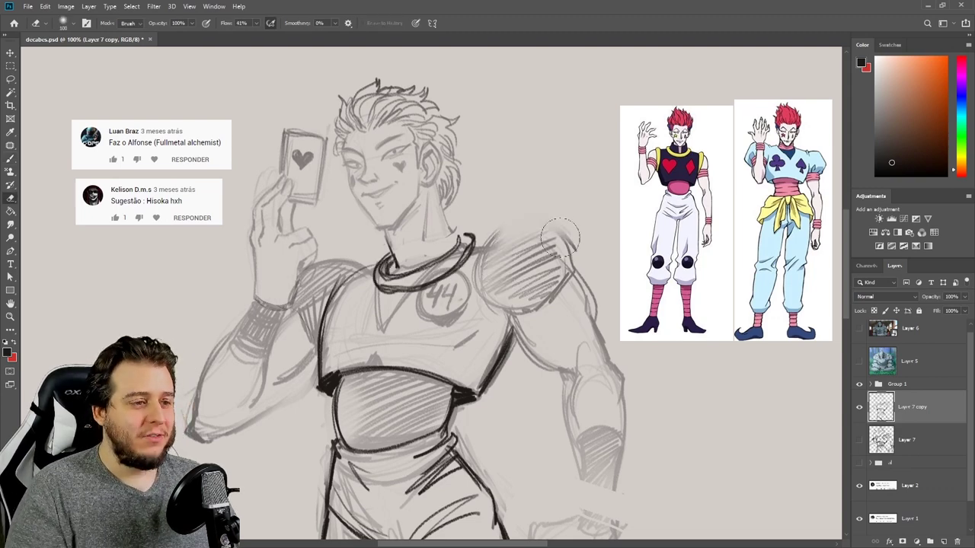
{"action": "left_click_drag", "start_coordinate": [564, 228], "coordinate": [488, 274]}
{"action": "mouse_move", "coordinate": [351, 263]}
{"action": "left_mouse_down"}
{"action": "mouse_move", "coordinate": [327, 282]}
{"action": "mouse_move", "coordinate": [304, 332]}
{"action": "left_mouse_up"}
{"action": "mouse_move", "coordinate": [504, 272]}
{"action": "left_mouse_down"}
{"action": "mouse_move", "coordinate": [518, 237]}
{"action": "mouse_move", "coordinate": [509, 260]}
{"action": "left_mouse_up"}
{"action": "key", "text": "b"}
{"action": "left_click_drag", "start_coordinate": [500, 294], "coordinate": [512, 338]}
{"action": "left_click_drag", "start_coordinate": [515, 231], "coordinate": [479, 278]}
{"action": "mouse_move", "coordinate": [510, 234]}
{"action": "left_mouse_down"}
{"action": "mouse_move", "coordinate": [479, 256]}
{"action": "mouse_move", "coordinate": [480, 301]}
{"action": "mouse_move", "coordinate": [515, 266]}
{"action": "mouse_move", "coordinate": [524, 240]}
{"action": "left_mouse_up"}
{"action": "key", "text": "ctrl+z"}
{"action": "key", "text": "ctrl+z"}
{"action": "key", "text": "ctrl+z"}
{"action": "key", "text": "ctrl+z"}
- Draw thick curved armhole trims on both sides of the vest and a centre line down the chest
{"action": "mouse_move", "coordinate": [509, 327]}
{"action": "left_mouse_down"}
{"action": "mouse_move", "coordinate": [524, 238]}
{"action": "mouse_move", "coordinate": [490, 292]}
{"action": "mouse_move", "coordinate": [495, 313]}
{"action": "left_mouse_up"}
{"action": "mouse_move", "coordinate": [503, 245]}
{"action": "left_mouse_down"}
{"action": "mouse_move", "coordinate": [506, 332]}
{"action": "mouse_move", "coordinate": [502, 246]}
{"action": "left_mouse_up"}
{"action": "mouse_move", "coordinate": [368, 264]}
{"action": "left_mouse_down"}
{"action": "mouse_move", "coordinate": [327, 288]}
{"action": "mouse_move", "coordinate": [316, 332]}
{"action": "left_mouse_up"}
{"action": "left_click_drag", "start_coordinate": [334, 276], "coordinate": [323, 356]}
{"action": "left_click_drag", "start_coordinate": [334, 281], "coordinate": [376, 266]}
{"action": "left_click_drag", "start_coordinate": [335, 279], "coordinate": [365, 264]}
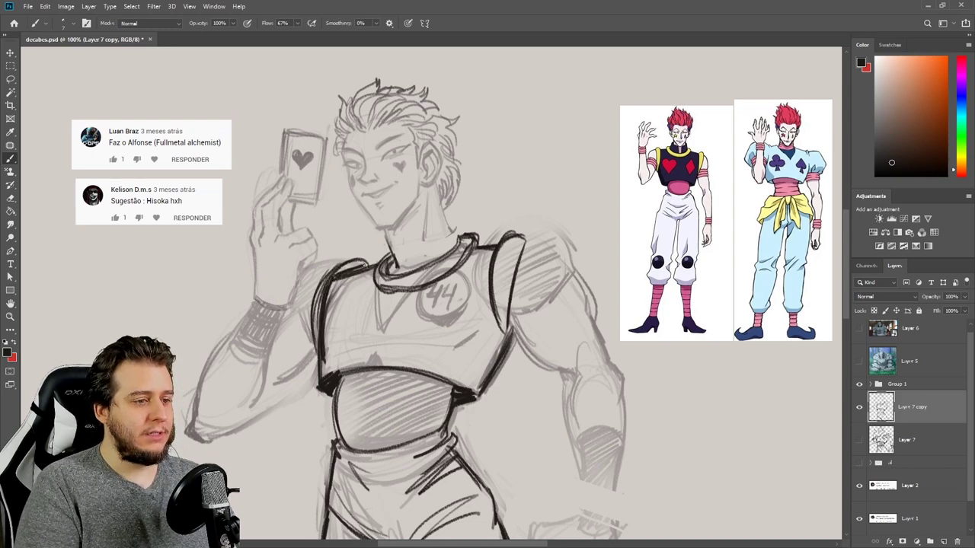
{"action": "left_click_drag", "start_coordinate": [385, 295], "coordinate": [362, 373]}
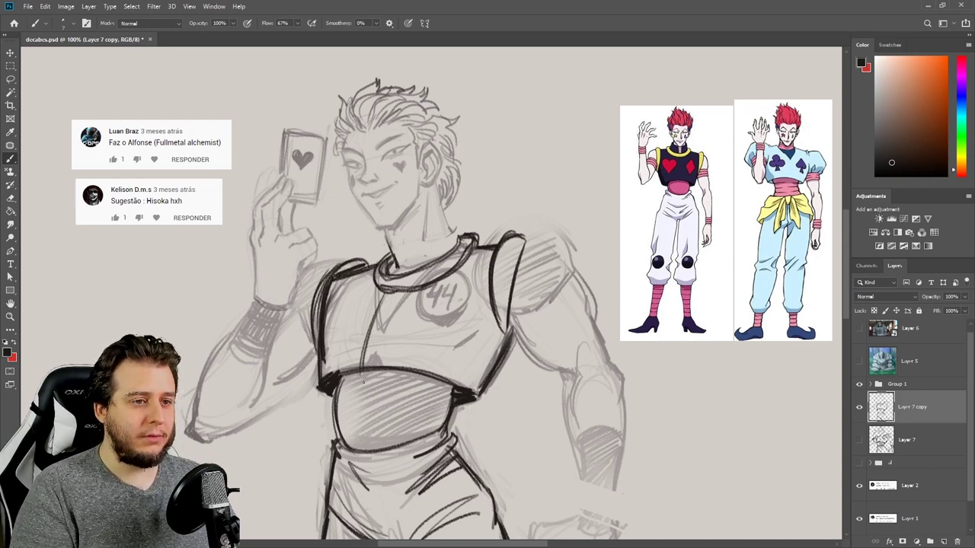
- Select the upper body from the chest up, including the head and both arms, and move it up slightly
{"action": "key", "text": "l"}
{"action": "mouse_move", "coordinate": [280, 92]}
{"action": "left_mouse_down"}
{"action": "mouse_move", "coordinate": [259, 153]}
{"action": "mouse_move", "coordinate": [286, 455]}
{"action": "mouse_move", "coordinate": [318, 341]}
{"action": "mouse_move", "coordinate": [425, 321]}
{"action": "left_mouse_up"}
{"action": "mouse_move", "coordinate": [481, 331]}
{"action": "left_mouse_down"}
{"action": "mouse_move", "coordinate": [675, 507]}
{"action": "mouse_move", "coordinate": [483, 59]}
{"action": "mouse_move", "coordinate": [313, 48]}
{"action": "left_mouse_up"}
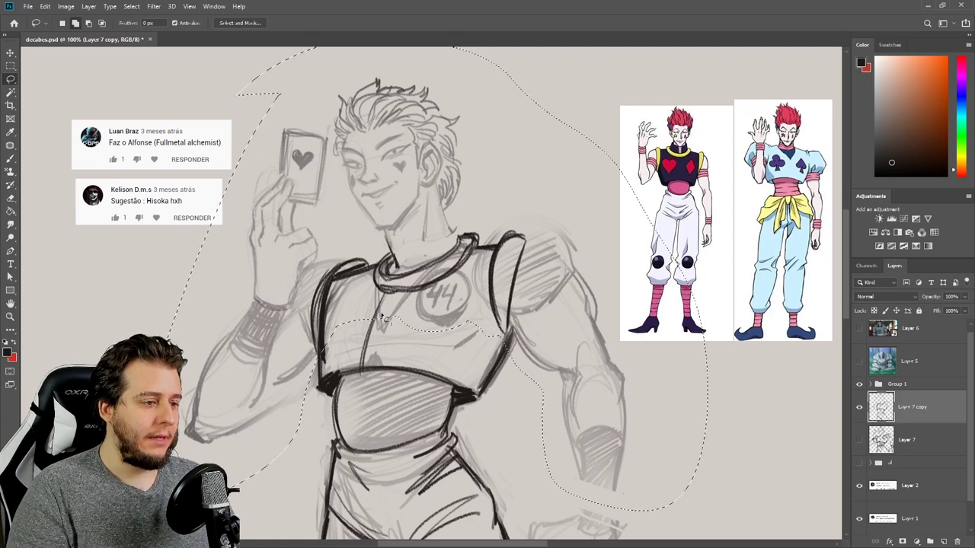
{"action": "left_click_drag", "start_coordinate": [482, 327], "coordinate": [481, 319]}
{"action": "key", "text": "ctrl+d"}
- Clear the 44 badge from the chest and reinforce the vest's side edges with dark lines
{"action": "key", "text": "b"}
{"action": "left_click_drag", "start_coordinate": [316, 291], "coordinate": [320, 378]}
{"action": "left_click_drag", "start_coordinate": [512, 330], "coordinate": [491, 385]}
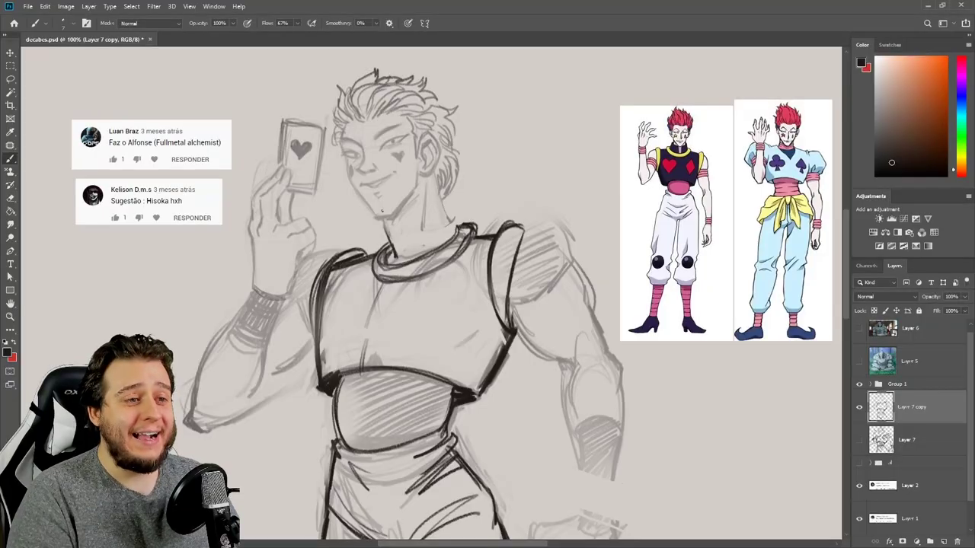
- Erase the mark on the far cheek with a small Eraser and draw a small star in its place
{"action": "key", "text": "z"}
{"action": "left_click", "coordinate": [382, 166]}
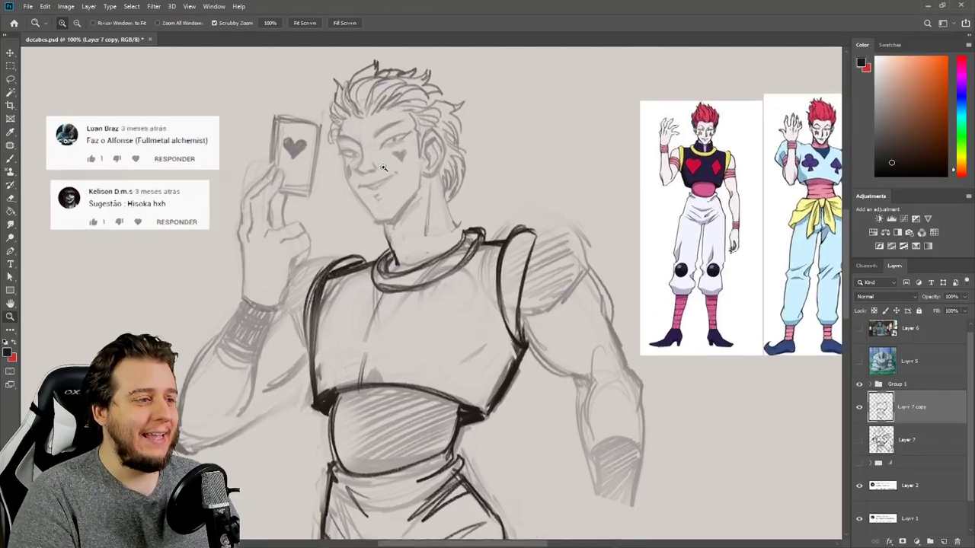
{"action": "mouse_move", "coordinate": [410, 176]}
{"action": "left_mouse_down"}
{"action": "mouse_move", "coordinate": [226, 266]}
{"action": "mouse_move", "coordinate": [290, 233]}
{"action": "left_mouse_up"}
{"action": "key", "text": "e"}
{"action": "key", "text": "bracketleft"}
{"action": "key", "text": "bracketleft"}
{"action": "key", "text": "bracketleft"}
{"action": "key", "text": "bracketleft"}
{"action": "key", "text": "bracketleft"}
{"action": "key", "text": "bracketleft"}
{"action": "key", "text": "bracketleft"}
{"action": "key", "text": "bracketleft"}
{"action": "mouse_move", "coordinate": [205, 236]}
{"action": "left_mouse_down"}
{"action": "mouse_move", "coordinate": [205, 251]}
{"action": "mouse_move", "coordinate": [205, 233]}
{"action": "left_mouse_up"}
{"action": "key", "text": "b"}
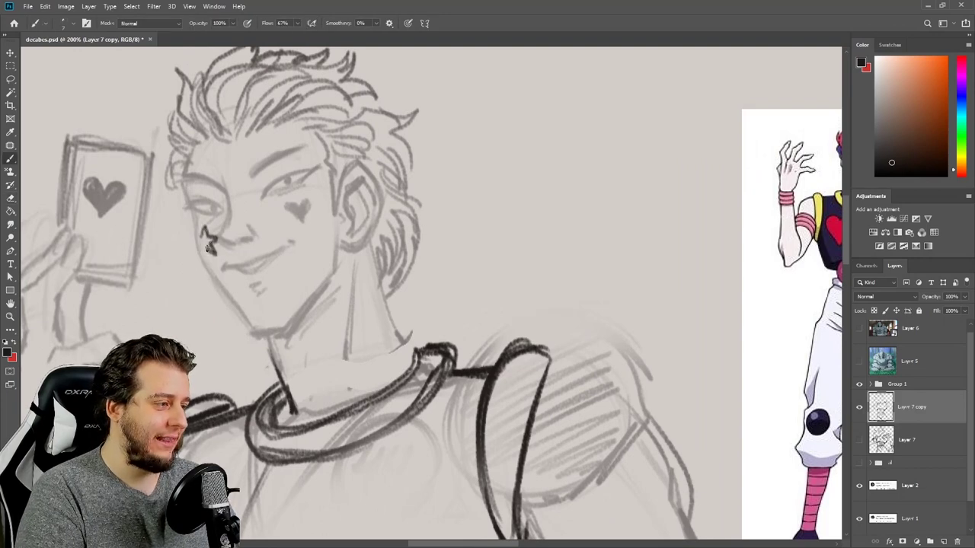
{"action": "left_click_drag", "start_coordinate": [211, 249], "coordinate": [203, 256]}
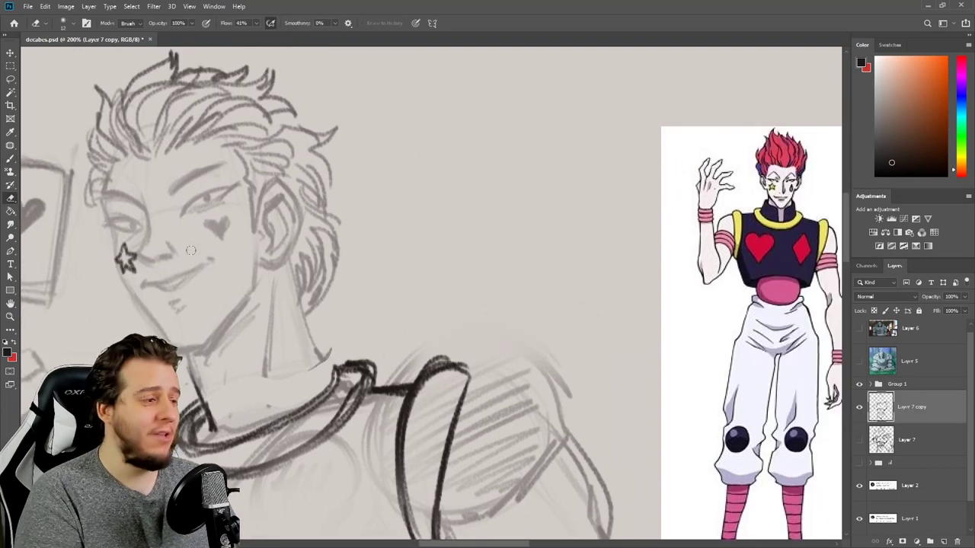
- Replace the heart under the other eye with a small teardrop
{"action": "mouse_move", "coordinate": [221, 222]}
{"action": "left_mouse_down"}
{"action": "mouse_move", "coordinate": [210, 226]}
{"action": "mouse_move", "coordinate": [222, 232]}
{"action": "mouse_move", "coordinate": [216, 239]}
{"action": "mouse_move", "coordinate": [207, 149]}
{"action": "left_mouse_up"}
{"action": "key", "text": "b"}
{"action": "key", "text": "ctrl+minus"}
- Draw a heart and a diamond side by side on the front of the vest
{"action": "left_click_drag", "start_coordinate": [249, 355], "coordinate": [268, 385]}
{"action": "mouse_move", "coordinate": [268, 340]}
{"action": "left_mouse_down"}
{"action": "mouse_move", "coordinate": [291, 335]}
{"action": "mouse_move", "coordinate": [269, 385]}
{"action": "left_mouse_up"}
{"action": "mouse_move", "coordinate": [335, 352]}
{"action": "left_mouse_down"}
{"action": "mouse_move", "coordinate": [361, 322]}
{"action": "mouse_move", "coordinate": [378, 356]}
{"action": "left_mouse_up"}
{"action": "left_click_drag", "start_coordinate": [335, 352], "coordinate": [348, 390]}
{"action": "left_click_drag", "start_coordinate": [378, 355], "coordinate": [348, 390]}
{"action": "left_click_drag", "start_coordinate": [463, 374], "coordinate": [450, 344]}
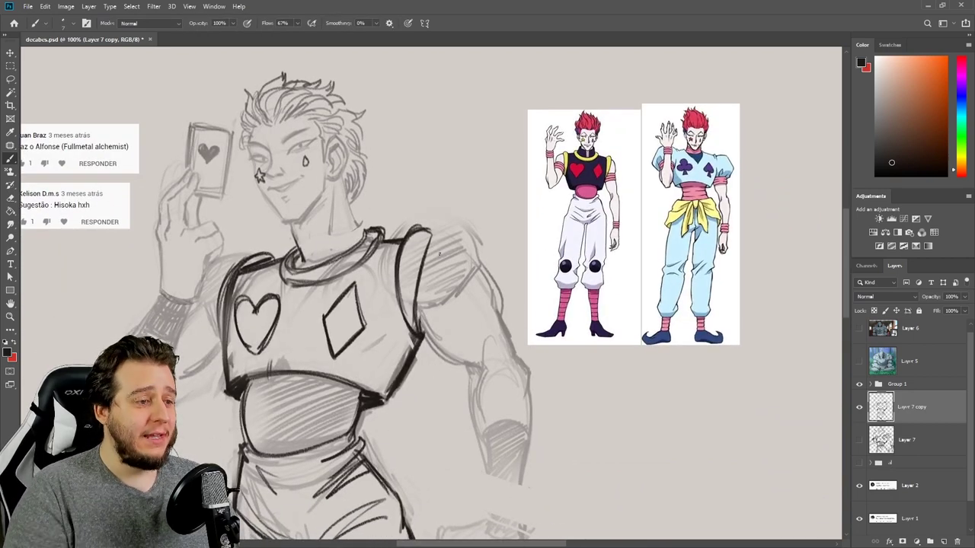
- Erase leftover sleeve lines and redraw the lowered arm's outline from the rounded shoulder to the wrist
{"action": "key", "text": "e"}
{"action": "mouse_move", "coordinate": [474, 251]}
{"action": "left_mouse_down"}
{"action": "mouse_move", "coordinate": [444, 312]}
{"action": "mouse_move", "coordinate": [476, 275]}
{"action": "left_mouse_up"}
{"action": "key", "text": "b"}
{"action": "mouse_move", "coordinate": [431, 237]}
{"action": "left_mouse_down"}
{"action": "mouse_move", "coordinate": [480, 255]}
{"action": "mouse_move", "coordinate": [489, 279]}
{"action": "left_mouse_up"}
{"action": "key", "text": "e"}
{"action": "key", "text": "b"}
{"action": "mouse_move", "coordinate": [424, 311]}
{"action": "left_mouse_down"}
{"action": "mouse_move", "coordinate": [421, 334]}
{"action": "mouse_move", "coordinate": [486, 390]}
{"action": "left_mouse_up"}
{"action": "mouse_move", "coordinate": [489, 419]}
{"action": "left_mouse_down"}
{"action": "mouse_move", "coordinate": [486, 351]}
{"action": "mouse_move", "coordinate": [476, 366]}
{"action": "mouse_move", "coordinate": [481, 450]}
{"action": "left_mouse_up"}
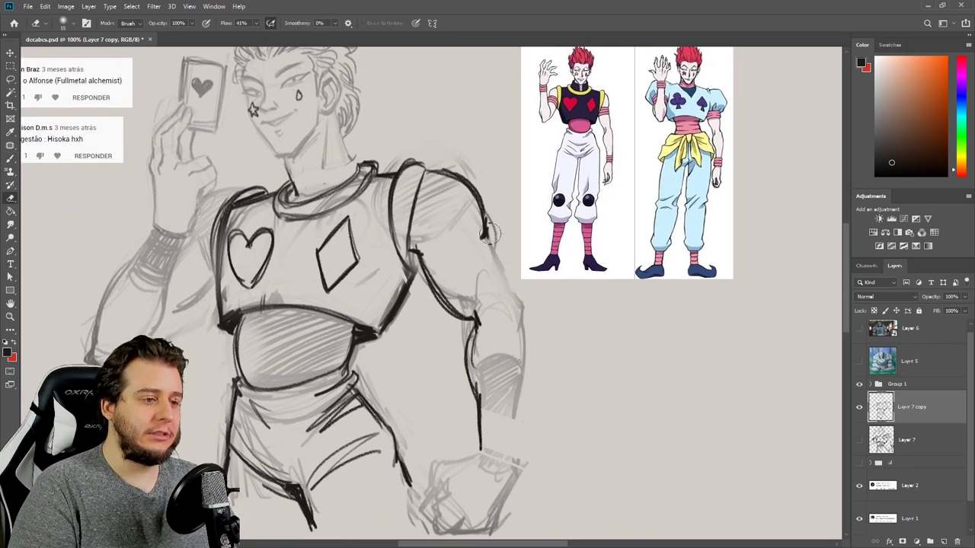
{"action": "mouse_move", "coordinate": [489, 224]}
{"action": "left_mouse_down"}
{"action": "mouse_move", "coordinate": [521, 312]}
{"action": "mouse_move", "coordinate": [529, 473]}
{"action": "left_mouse_up"}
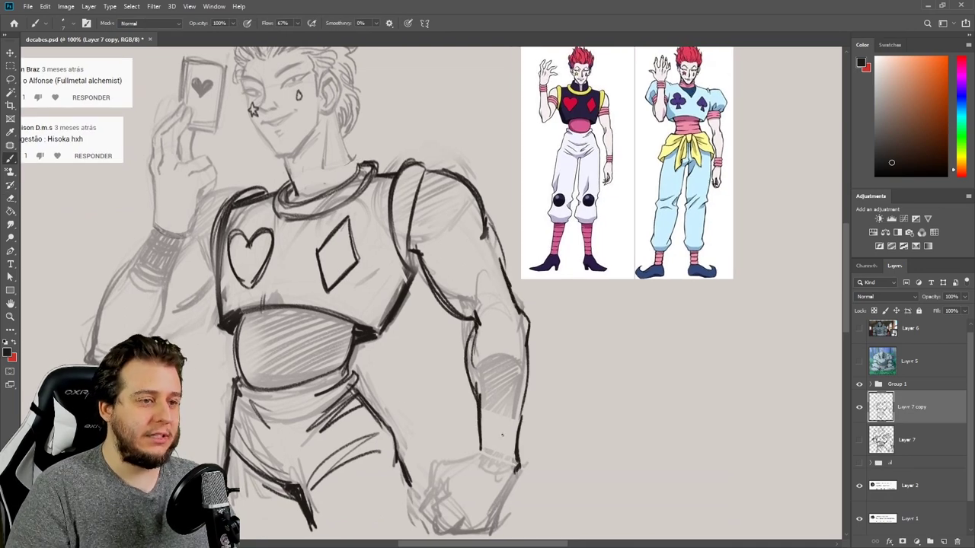
- Draw curved parallel stripes around the lowered arm's biceps to form the armbands
{"action": "left_click_drag", "start_coordinate": [342, 394], "coordinate": [396, 386]}
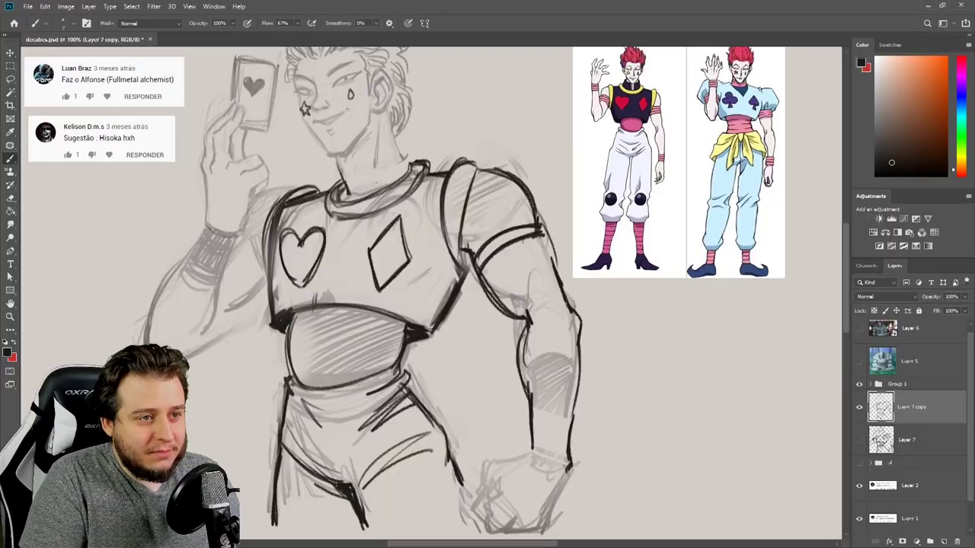
{"action": "mouse_move", "coordinate": [491, 273]}
{"action": "left_mouse_down"}
{"action": "mouse_move", "coordinate": [542, 242]}
{"action": "mouse_move", "coordinate": [546, 252]}
{"action": "left_mouse_up"}
{"action": "left_click_drag", "start_coordinate": [495, 293], "coordinate": [552, 263]}
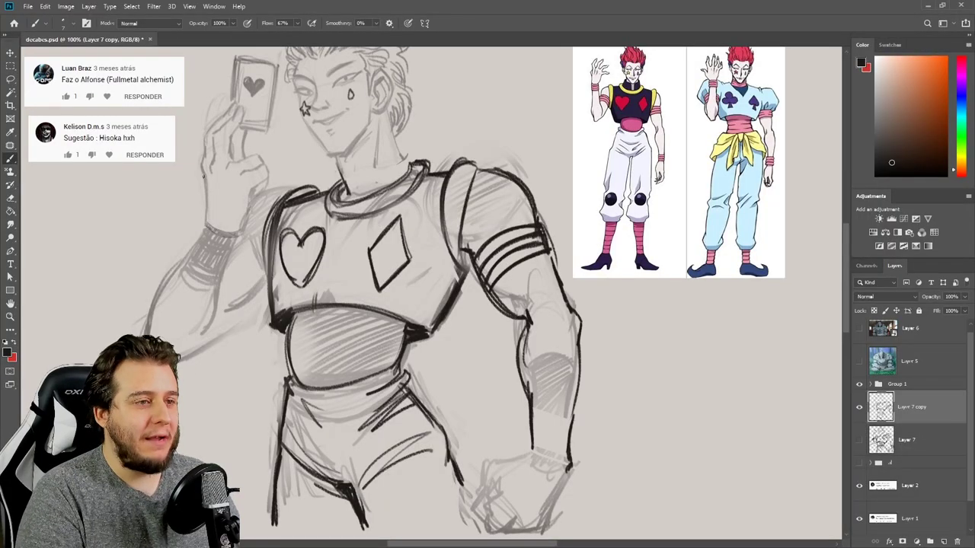
- Outline the raised arm from shoulder to elbow and forearm, adding striped bands around its upper arm
{"action": "left_click_drag", "start_coordinate": [279, 204], "coordinate": [238, 250]}
{"action": "left_click_drag", "start_coordinate": [246, 254], "coordinate": [267, 300]}
{"action": "mouse_move", "coordinate": [268, 239]}
{"action": "left_mouse_down"}
{"action": "mouse_move", "coordinate": [241, 283]}
{"action": "mouse_move", "coordinate": [247, 260]}
{"action": "mouse_move", "coordinate": [264, 315]}
{"action": "mouse_move", "coordinate": [179, 360]}
{"action": "left_mouse_up"}
{"action": "left_click_drag", "start_coordinate": [210, 227], "coordinate": [140, 332]}
{"action": "left_click_drag", "start_coordinate": [218, 267], "coordinate": [189, 336]}
- Erase the old hatched wristbands from the raised and lowered forearms
{"action": "key", "text": "e"}
{"action": "mouse_move", "coordinate": [210, 237]}
{"action": "left_mouse_down"}
{"action": "mouse_move", "coordinate": [190, 283]}
{"action": "mouse_move", "coordinate": [204, 291]}
{"action": "left_mouse_up"}
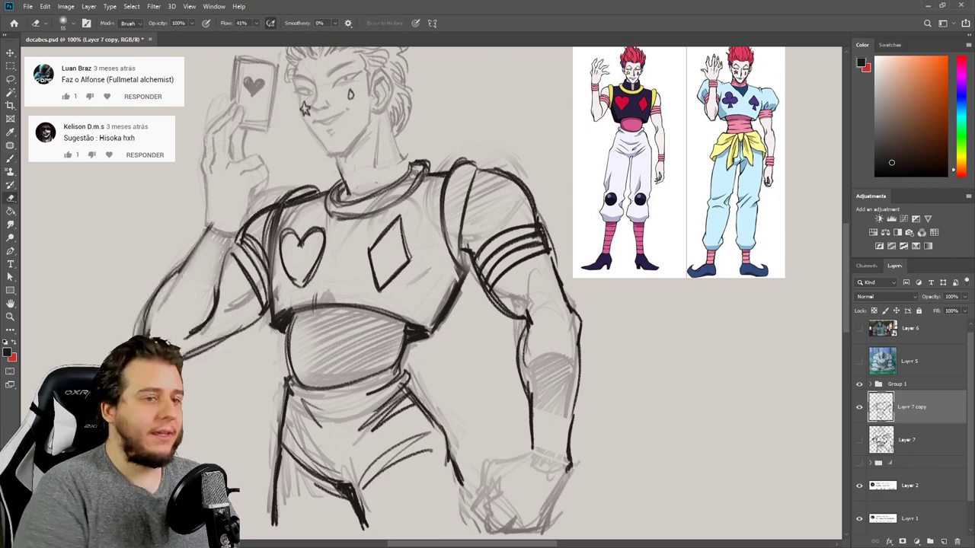
{"action": "mouse_move", "coordinate": [567, 453]}
{"action": "left_mouse_down"}
{"action": "mouse_move", "coordinate": [542, 396]}
{"action": "mouse_move", "coordinate": [567, 358]}
{"action": "left_mouse_up"}
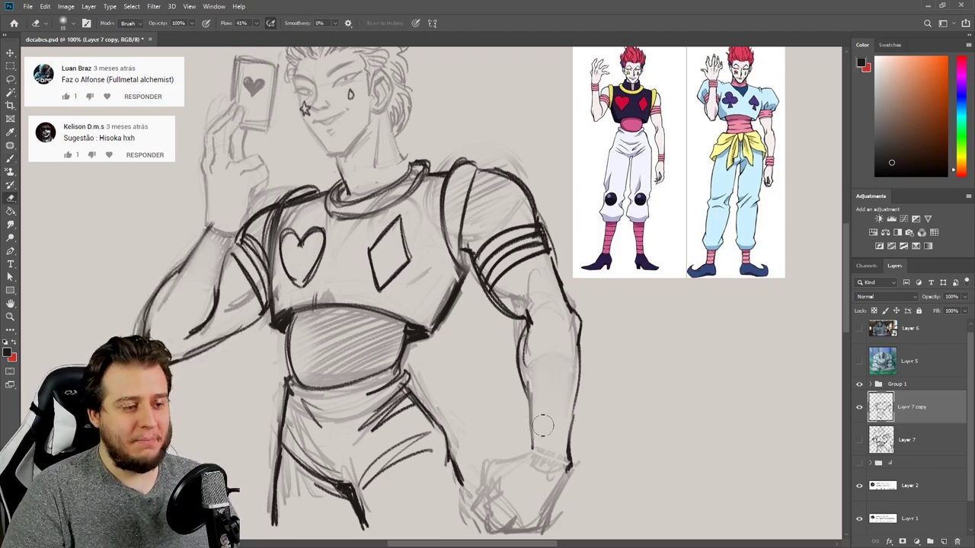
- Draw striped bands around the lowered arm's wrist just above the fist
{"action": "key", "text": "b"}
{"action": "left_click_drag", "start_coordinate": [532, 455], "coordinate": [569, 465]}
{"action": "left_click_drag", "start_coordinate": [528, 450], "coordinate": [568, 452]}
{"action": "left_click_drag", "start_coordinate": [530, 439], "coordinate": [570, 442]}
{"action": "left_click_drag", "start_coordinate": [534, 423], "coordinate": [575, 428]}
{"action": "left_click_drag", "start_coordinate": [529, 423], "coordinate": [565, 427]}
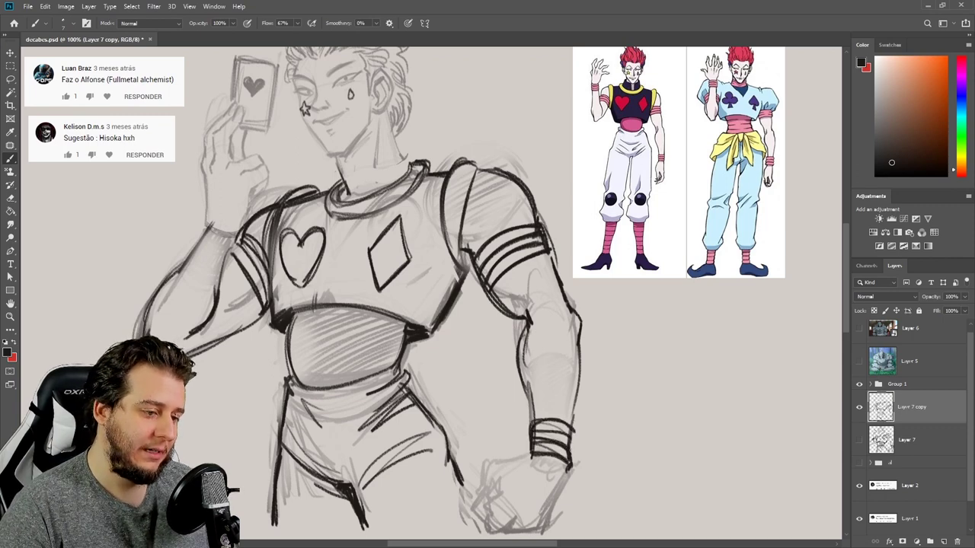
{"action": "left_click_drag", "start_coordinate": [201, 223], "coordinate": [241, 238]}
{"action": "mouse_move", "coordinate": [200, 231]}
{"action": "left_mouse_down"}
{"action": "mouse_move", "coordinate": [231, 242]}
{"action": "mouse_move", "coordinate": [224, 268]}
{"action": "left_mouse_up"}
{"action": "key", "text": "ctrl+z"}
{"action": "key", "text": "ctrl+z"}
{"action": "key", "text": "ctrl+z"}
- Draw curved parallel bands around the raised arm's wrist just below the hand
{"action": "left_click_drag", "start_coordinate": [194, 251], "coordinate": [225, 256]}
{"action": "left_click_drag", "start_coordinate": [193, 239], "coordinate": [229, 245]}
{"action": "left_click_drag", "start_coordinate": [198, 227], "coordinate": [238, 233]}
{"action": "left_click_drag", "start_coordinate": [191, 239], "coordinate": [232, 251]}
- Draw the high split collar rising around both sides of the neck above the neckline ring
{"action": "left_click_drag", "start_coordinate": [353, 200], "coordinate": [371, 260]}
{"action": "key", "text": "e"}
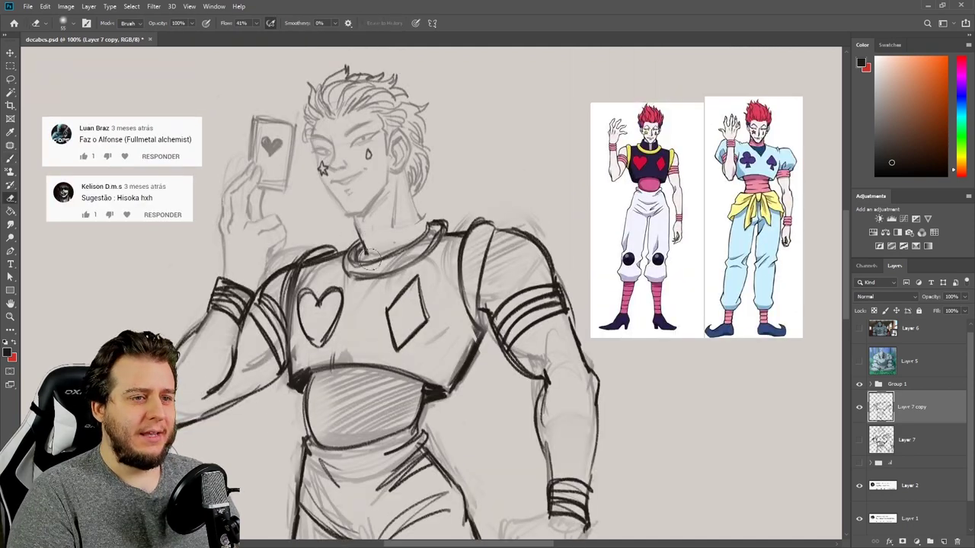
{"action": "key", "text": "l"}
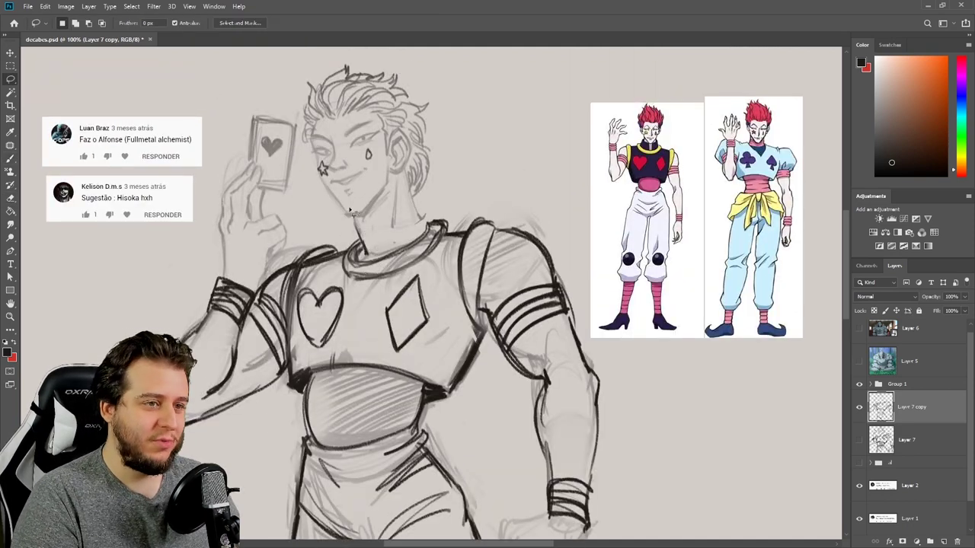
{"action": "key", "text": "b"}
{"action": "mouse_move", "coordinate": [381, 256]}
{"action": "left_mouse_down"}
{"action": "mouse_move", "coordinate": [407, 202]}
{"action": "mouse_move", "coordinate": [427, 223]}
{"action": "left_mouse_up"}
{"action": "left_click_drag", "start_coordinate": [361, 223], "coordinate": [356, 257]}
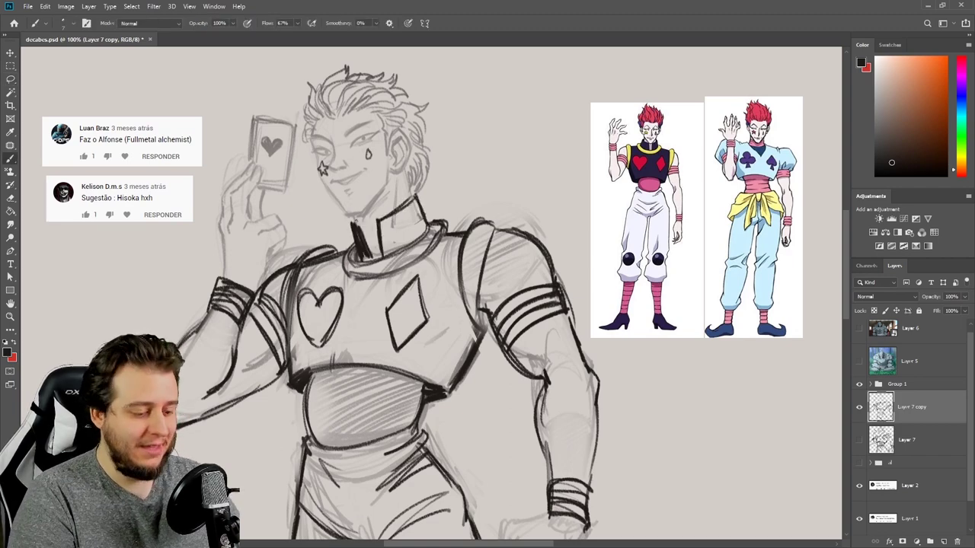
- Hatch the high collar dark and fill the vest black, leaving the heart and diamond light
{"action": "key", "text": "l"}
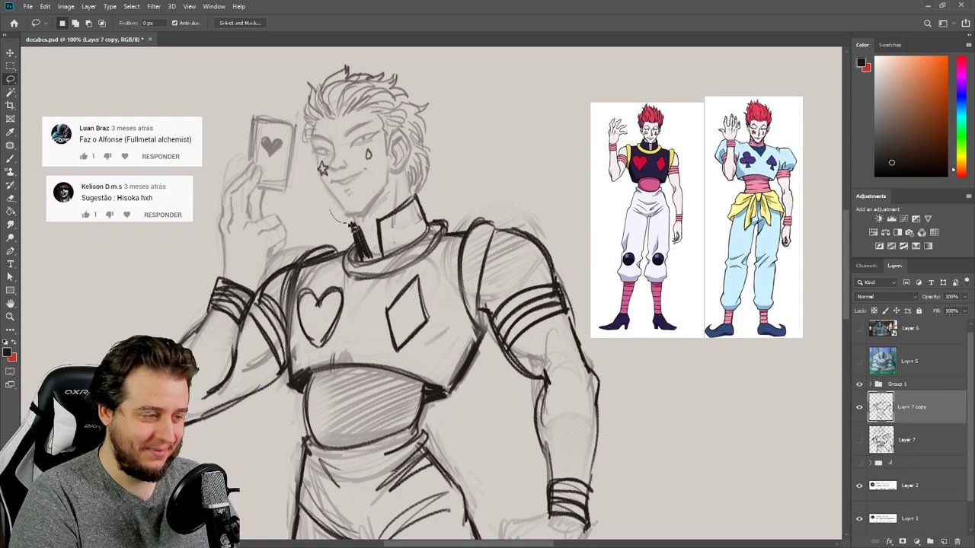
{"action": "mouse_move", "coordinate": [404, 179]}
{"action": "left_mouse_down"}
{"action": "mouse_move", "coordinate": [393, 57]}
{"action": "mouse_move", "coordinate": [297, 132]}
{"action": "mouse_move", "coordinate": [328, 205]}
{"action": "mouse_move", "coordinate": [343, 196]}
{"action": "left_mouse_up"}
{"action": "left_click_drag", "start_coordinate": [386, 250], "coordinate": [424, 226]}
{"action": "left_click_drag", "start_coordinate": [405, 249], "coordinate": [424, 231]}
{"action": "left_click_drag", "start_coordinate": [414, 242], "coordinate": [425, 230]}
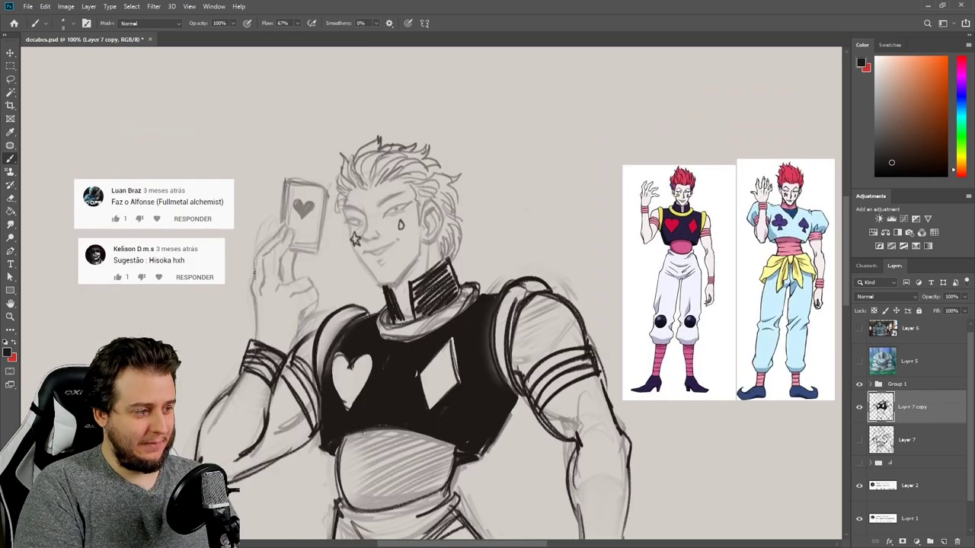
- Outline the raised hand's fingers, thumb and palm, and strengthen the edges of the playing card it holds
{"action": "left_click_drag", "start_coordinate": [254, 272], "coordinate": [256, 340]}
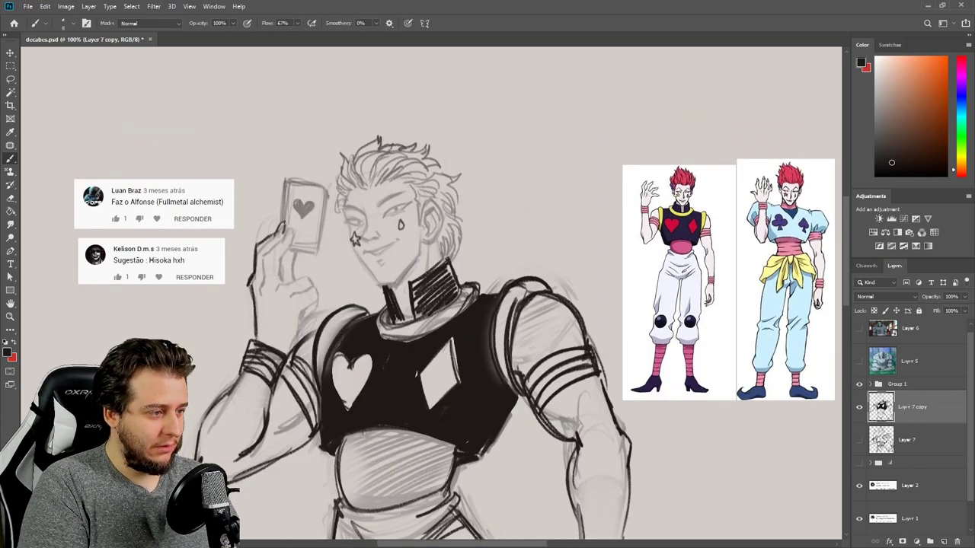
{"action": "left_click_drag", "start_coordinate": [290, 222], "coordinate": [274, 247]}
{"action": "left_click_drag", "start_coordinate": [308, 279], "coordinate": [290, 299]}
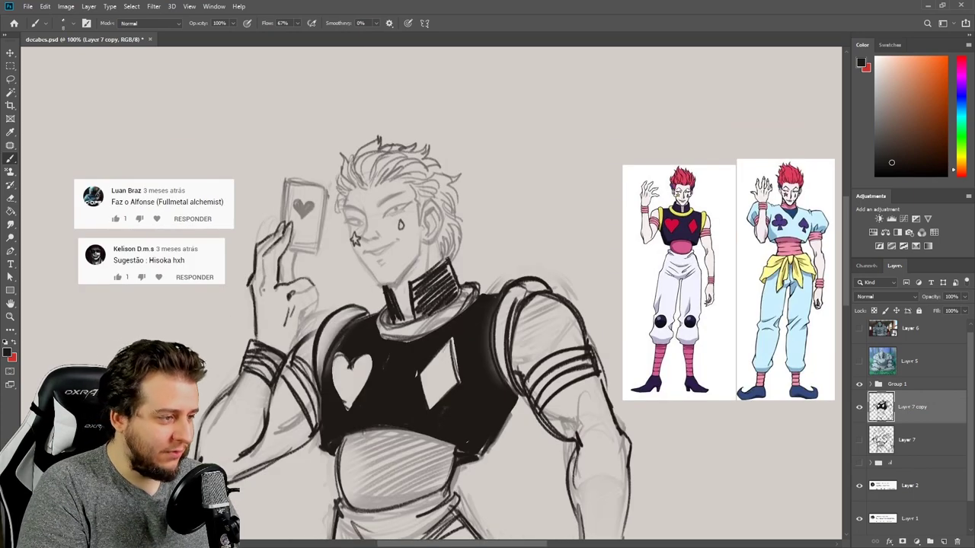
{"action": "left_click_drag", "start_coordinate": [317, 290], "coordinate": [301, 321]}
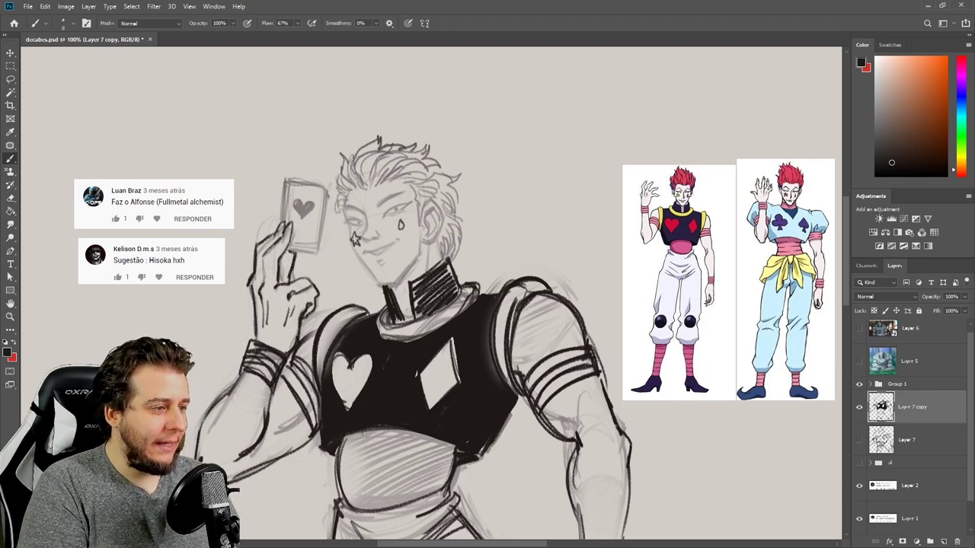
{"action": "left_click_drag", "start_coordinate": [320, 228], "coordinate": [305, 182]}
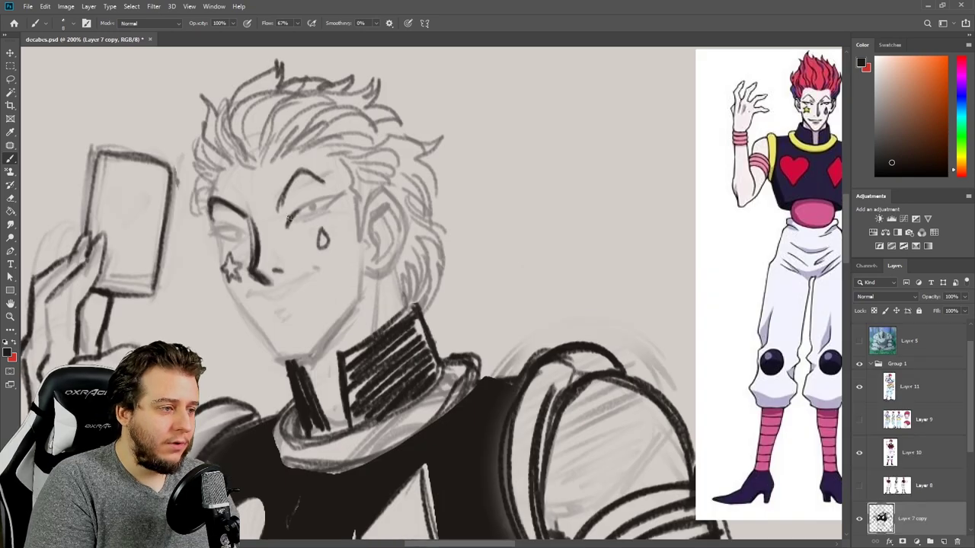
- Draw both eyes with dark lids and outline the face from the cheek along the jaw to the chin
{"action": "mouse_move", "coordinate": [288, 220]}
{"action": "left_mouse_down"}
{"action": "mouse_move", "coordinate": [335, 196]}
{"action": "mouse_move", "coordinate": [289, 205]}
{"action": "left_mouse_up"}
{"action": "left_click_drag", "start_coordinate": [250, 236], "coordinate": [214, 235]}
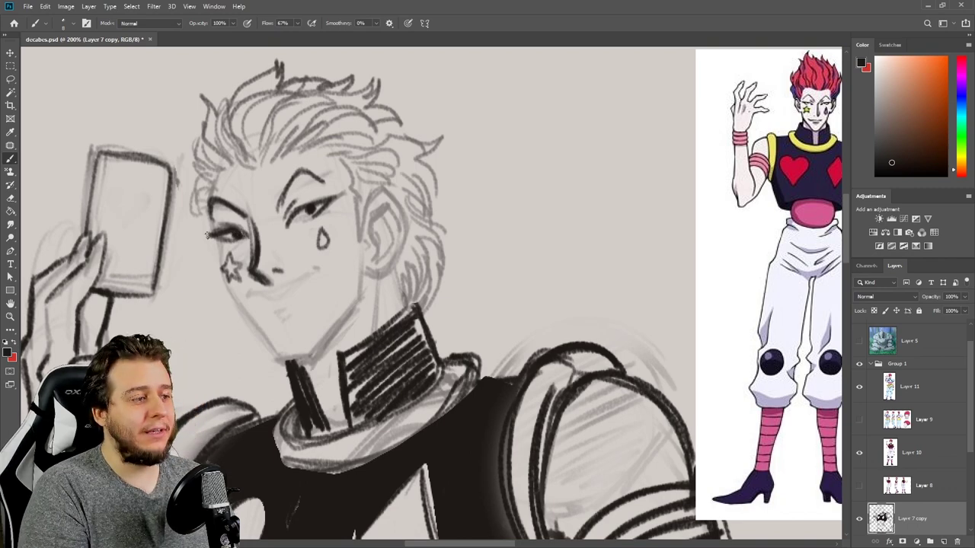
{"action": "left_click_drag", "start_coordinate": [207, 221], "coordinate": [354, 268]}
{"action": "left_click_drag", "start_coordinate": [352, 307], "coordinate": [363, 256]}
{"action": "key", "text": "e"}
{"action": "left_click_drag", "start_coordinate": [310, 347], "coordinate": [275, 350]}
{"action": "key", "text": "b"}
{"action": "left_click_drag", "start_coordinate": [274, 357], "coordinate": [315, 349]}
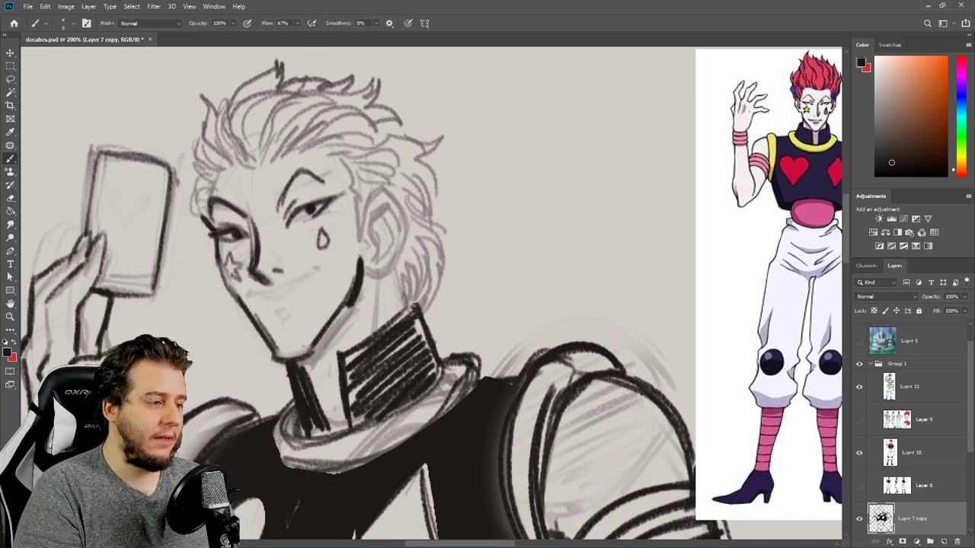
- Outline the ear and the edge of the face leading up to it
{"action": "mouse_move", "coordinate": [362, 268]}
{"action": "left_mouse_down"}
{"action": "mouse_move", "coordinate": [401, 233]}
{"action": "mouse_move", "coordinate": [363, 201]}
{"action": "mouse_move", "coordinate": [394, 193]}
{"action": "left_mouse_up"}
{"action": "mouse_move", "coordinate": [439, 268]}
{"action": "left_mouse_down"}
{"action": "mouse_move", "coordinate": [150, 327]}
{"action": "mouse_move", "coordinate": [323, 274]}
{"action": "left_mouse_up"}
{"action": "key", "text": "ctrl+minus"}
- Erase the faint old mouth and redraw it as a thin, slanted smirk
{"action": "key", "text": "e"}
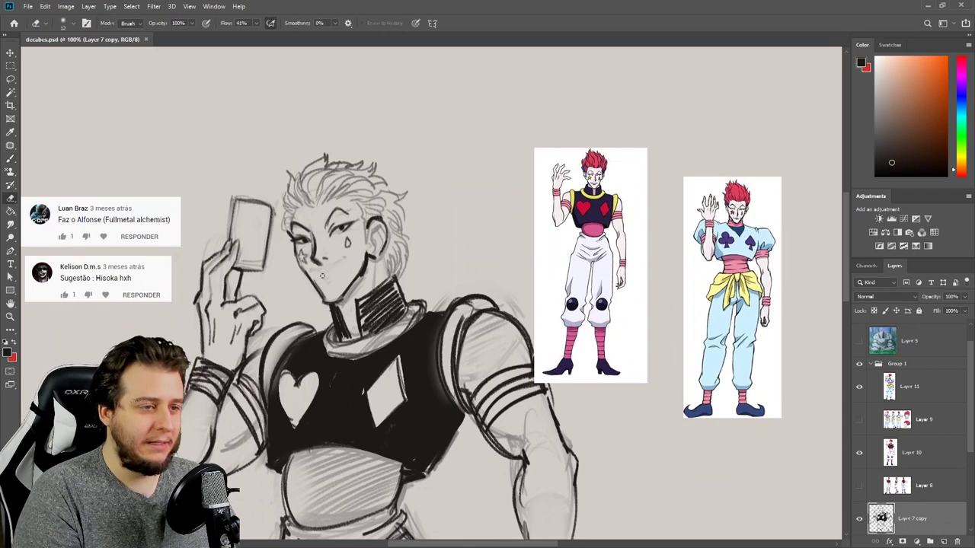
{"action": "key", "text": "b"}
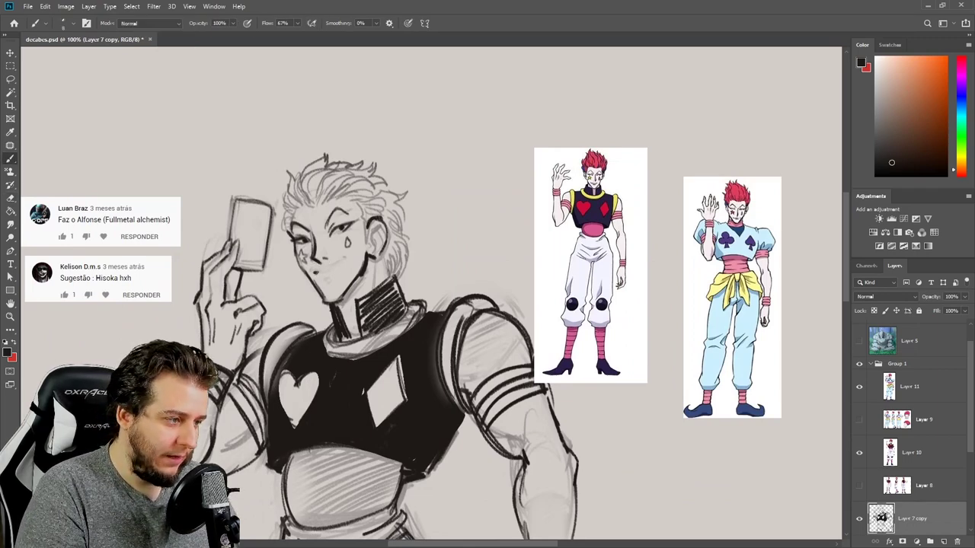
{"action": "left_click_drag", "start_coordinate": [313, 272], "coordinate": [341, 266]}
{"action": "key", "text": "e"}
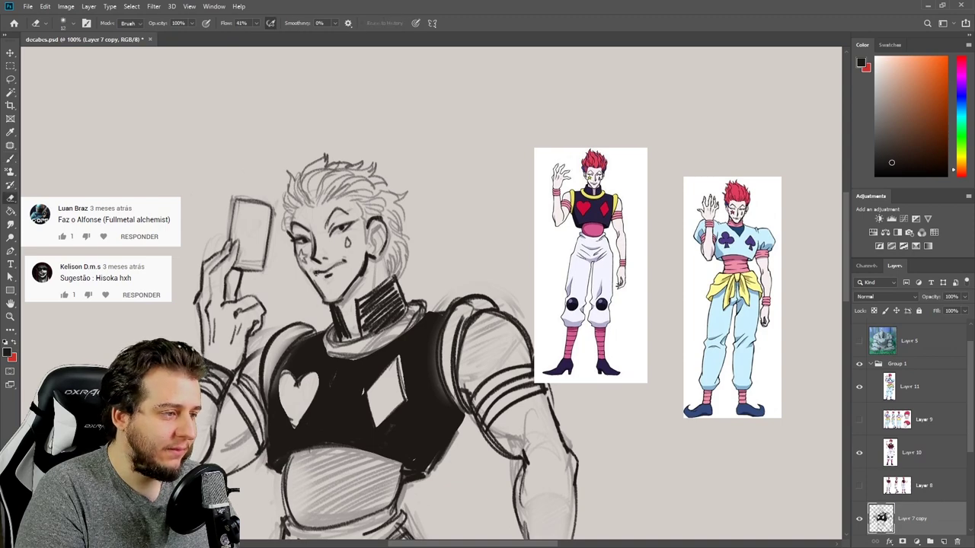
{"action": "key", "text": "b"}
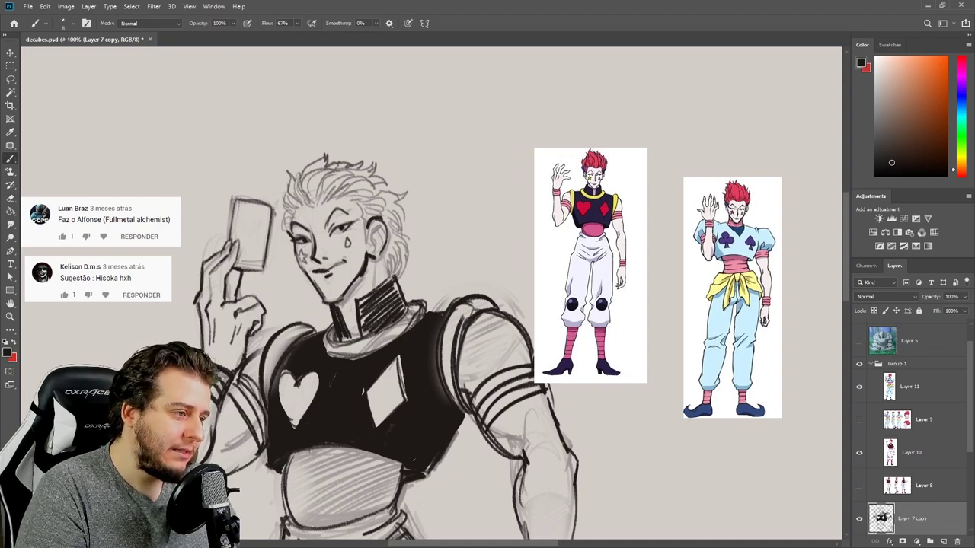
{"action": "key", "text": "e"}
{"action": "key", "text": "b"}
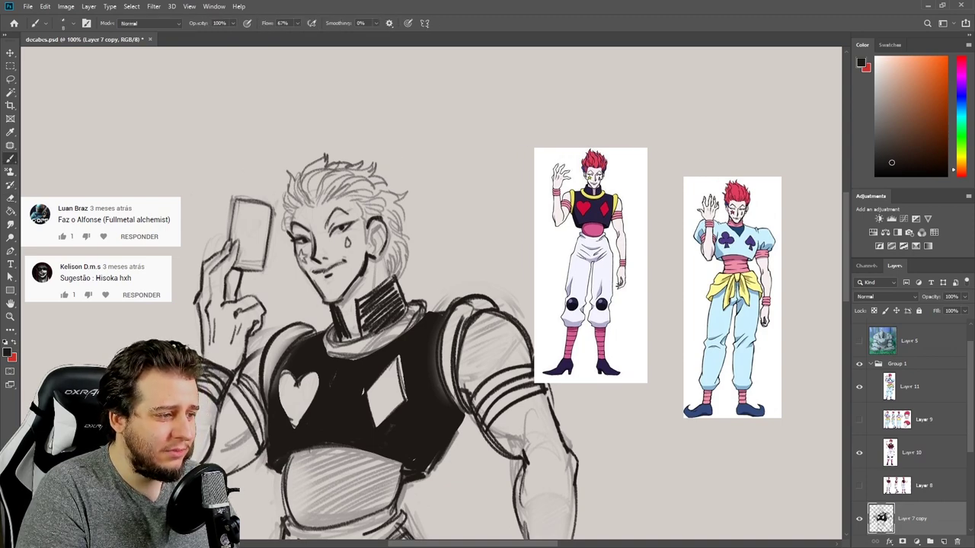
- Thicken the smirk and the jaw contour, and clean up the lines around the eye with the Eraser
{"action": "left_click_drag", "start_coordinate": [315, 269], "coordinate": [346, 260]}
{"action": "left_click_drag", "start_coordinate": [303, 264], "coordinate": [340, 305]}
{"action": "mouse_move", "coordinate": [362, 279]}
{"action": "left_mouse_down"}
{"action": "mouse_move", "coordinate": [336, 306]}
{"action": "mouse_move", "coordinate": [363, 268]}
{"action": "mouse_move", "coordinate": [358, 243]}
{"action": "mouse_move", "coordinate": [342, 234]}
{"action": "mouse_move", "coordinate": [332, 260]}
{"action": "left_mouse_up"}
{"action": "key", "text": "e"}
{"action": "key", "text": "b"}
{"action": "key", "text": "l"}
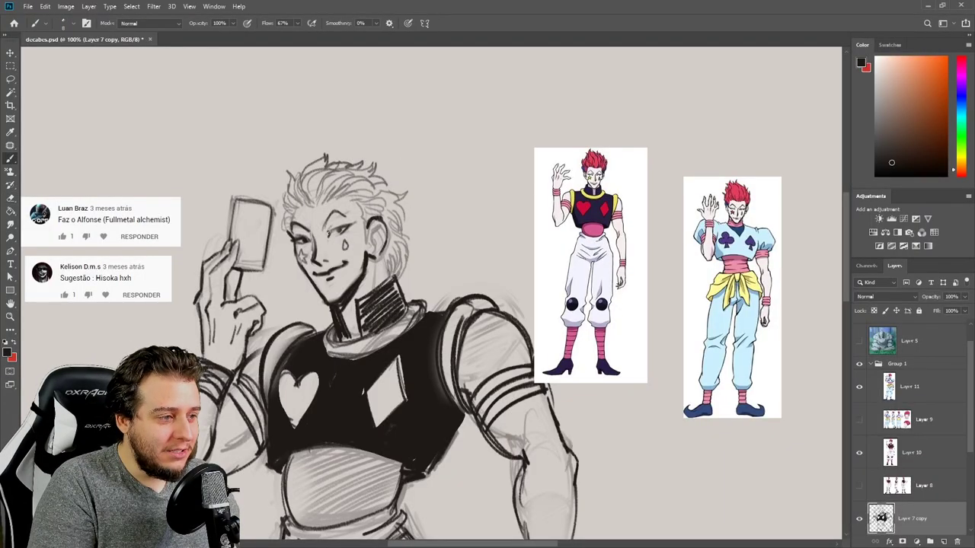
{"action": "key", "text": "e"}
{"action": "left_click_drag", "start_coordinate": [330, 222], "coordinate": [349, 212]}
{"action": "key", "text": "b"}
- Erase the loose hair behind the ear and redraw the back hairline down toward the collar
{"action": "key", "text": "e"}
{"action": "left_click_drag", "start_coordinate": [404, 225], "coordinate": [390, 276]}
{"action": "key", "text": "b"}
{"action": "left_click_drag", "start_coordinate": [397, 225], "coordinate": [392, 259]}
- Fade the old hair tufts on the crown and draw a tall, flame-shaped lock above the forehead
{"action": "key", "text": "e"}
{"action": "mouse_move", "coordinate": [291, 182]}
{"action": "left_mouse_down"}
{"action": "mouse_move", "coordinate": [338, 148]}
{"action": "mouse_move", "coordinate": [375, 169]}
{"action": "left_mouse_up"}
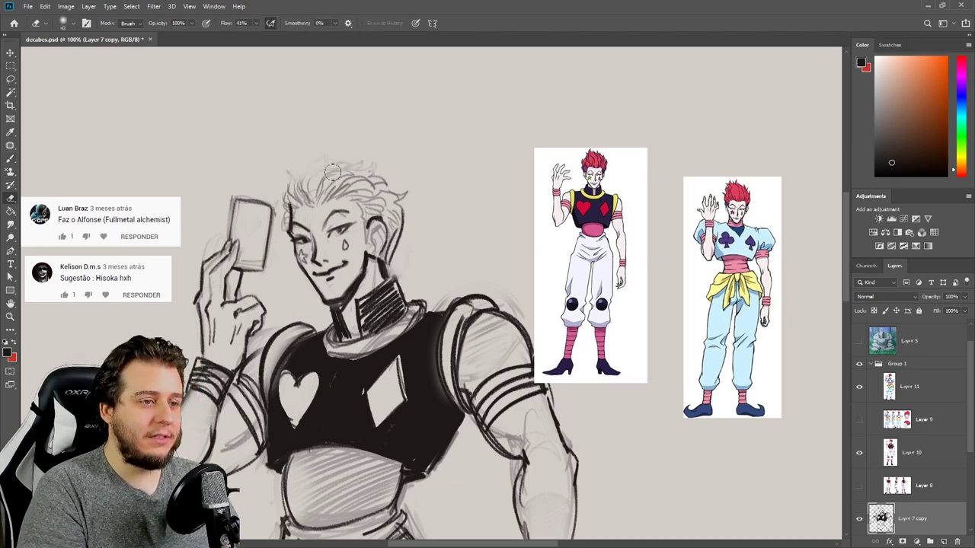
{"action": "key", "text": "b"}
{"action": "mouse_move", "coordinate": [304, 180]}
{"action": "left_mouse_down"}
{"action": "mouse_move", "coordinate": [327, 131]}
{"action": "mouse_move", "coordinate": [314, 167]}
{"action": "left_mouse_up"}
{"action": "key", "text": "e"}
{"action": "key", "text": "b"}
{"action": "mouse_move", "coordinate": [329, 127]}
{"action": "left_mouse_down"}
{"action": "mouse_move", "coordinate": [317, 156]}
{"action": "mouse_move", "coordinate": [323, 177]}
{"action": "left_mouse_up"}
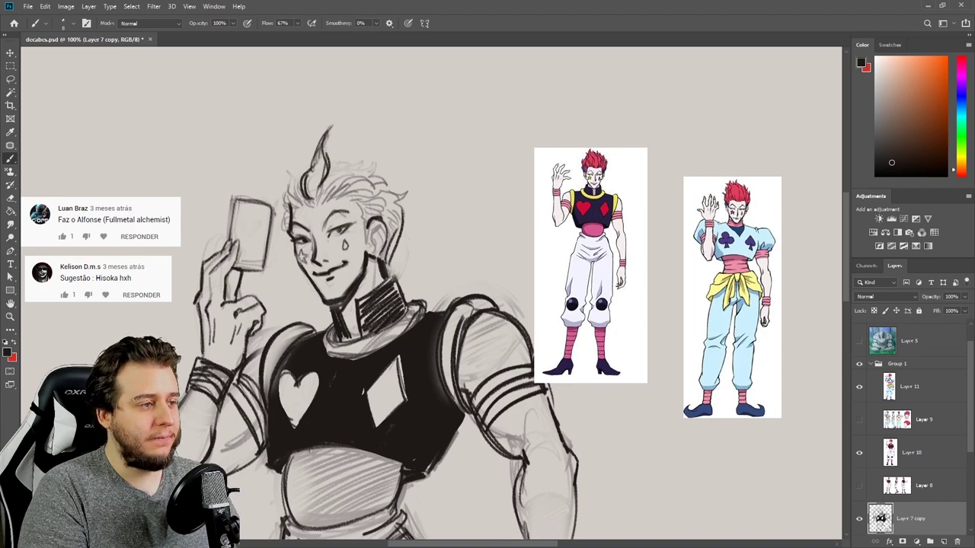
- Draw pointed, upswept flame-like locks across the crown and the back of the head
{"action": "key", "text": "e"}
{"action": "key", "text": "b"}
{"action": "mouse_move", "coordinate": [330, 127]}
{"action": "left_mouse_down"}
{"action": "mouse_move", "coordinate": [321, 169]}
{"action": "mouse_move", "coordinate": [319, 148]}
{"action": "left_mouse_up"}
{"action": "left_click_drag", "start_coordinate": [315, 172], "coordinate": [328, 147]}
{"action": "left_click_drag", "start_coordinate": [328, 151], "coordinate": [316, 196]}
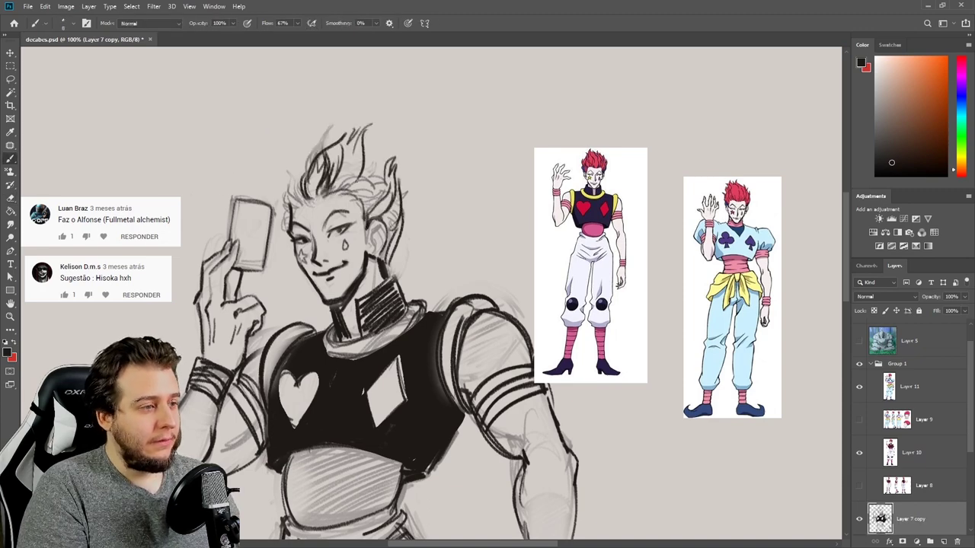
{"action": "left_click_drag", "start_coordinate": [361, 162], "coordinate": [344, 191]}
{"action": "mouse_move", "coordinate": [342, 192]}
{"action": "left_mouse_down"}
{"action": "mouse_move", "coordinate": [359, 156]}
{"action": "mouse_move", "coordinate": [374, 193]}
{"action": "mouse_move", "coordinate": [376, 144]}
{"action": "left_mouse_up"}
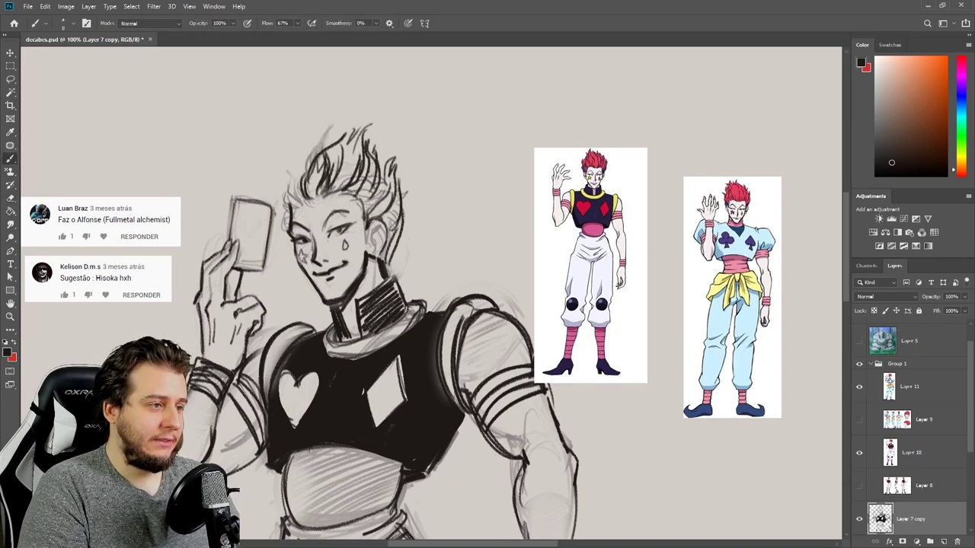
- Add spiky locks over the front temple and erase the leftover sketch lines behind the neck
{"action": "left_click_drag", "start_coordinate": [283, 164], "coordinate": [290, 219]}
{"action": "key", "text": "e"}
{"action": "mouse_move", "coordinate": [396, 236]}
{"action": "left_mouse_down"}
{"action": "mouse_move", "coordinate": [384, 267]}
{"action": "mouse_move", "coordinate": [382, 258]}
{"action": "left_mouse_up"}
{"action": "key", "text": "b"}
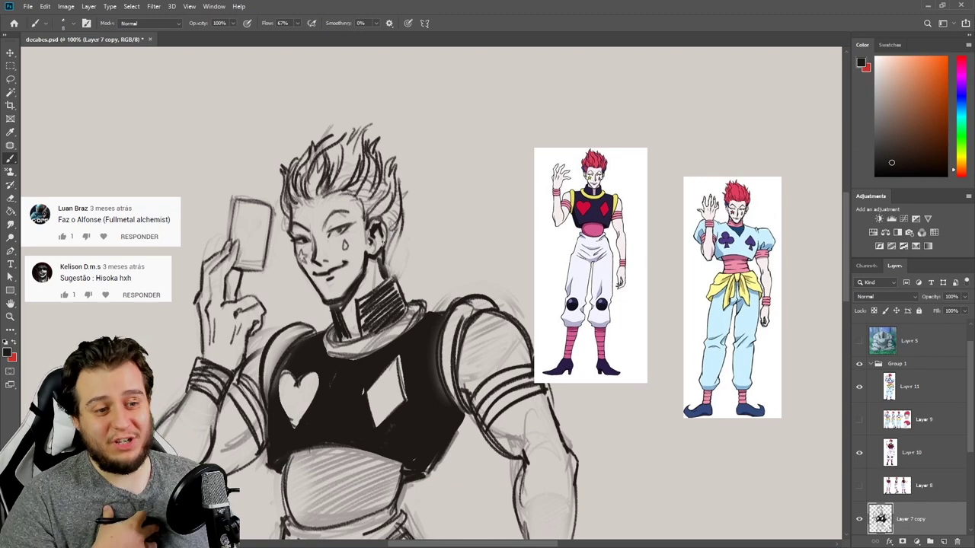
- Erase stray sketch lines beside the hair and outline the lowered fist
{"action": "key", "text": "e"}
{"action": "left_click_drag", "start_coordinate": [420, 167], "coordinate": [448, 99]}
{"action": "key", "text": "b"}
{"action": "left_click_drag", "start_coordinate": [358, 163], "coordinate": [358, 167]}
{"action": "key", "text": "e"}
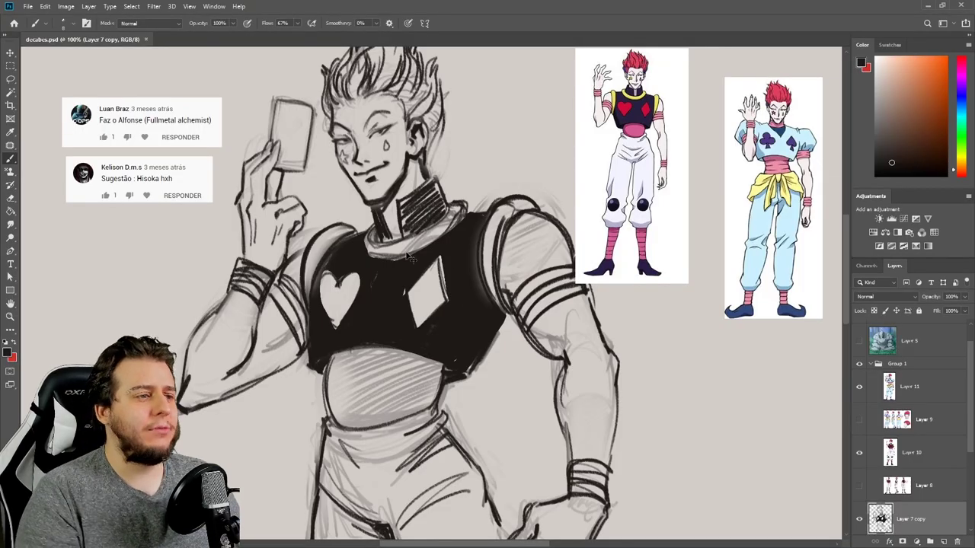
- Clean up the faint sketch lines behind the head and undo the last stroke
{"action": "key", "text": "ctrl+minus"}
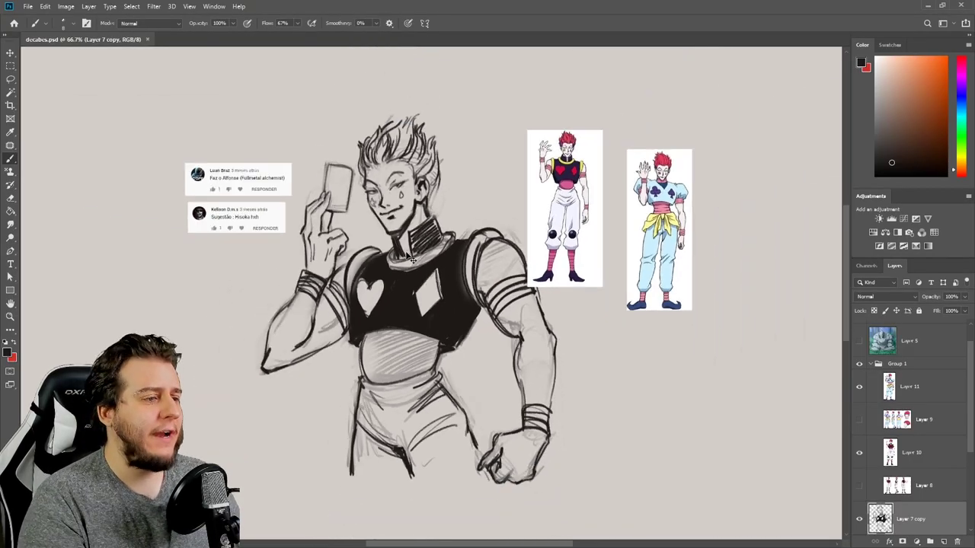
{"action": "key", "text": "ctrl+plus"}
{"action": "key", "text": "e"}
{"action": "left_click_drag", "start_coordinate": [448, 139], "coordinate": [453, 112]}
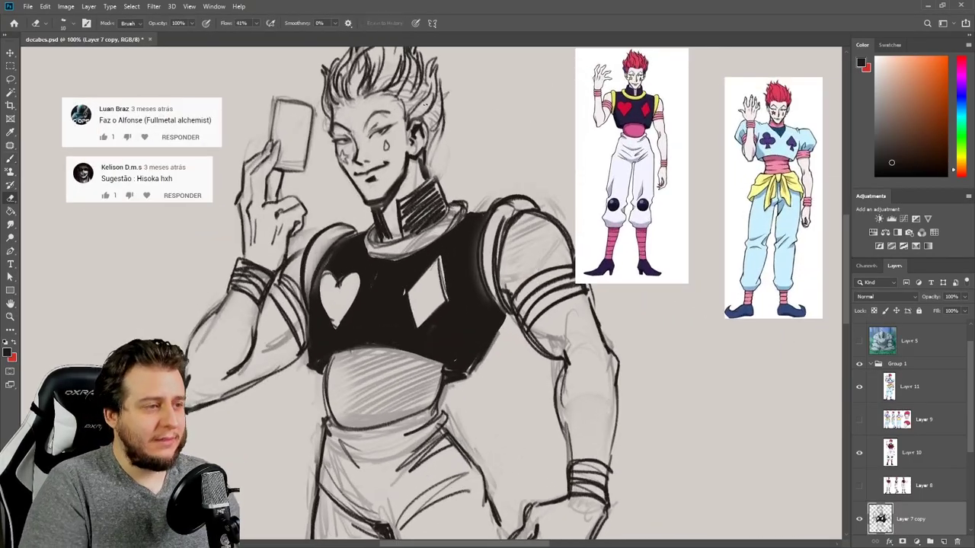
{"action": "key", "text": "b"}
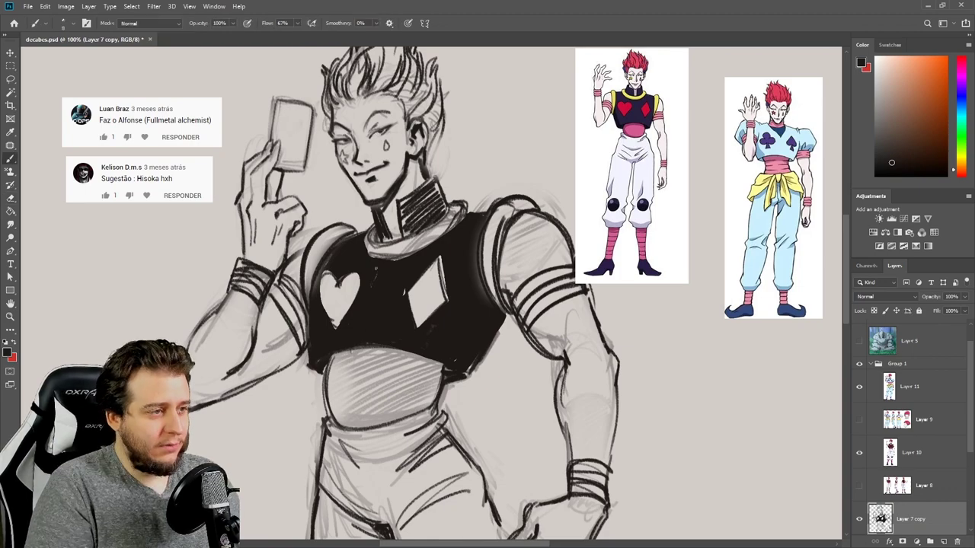
{"action": "key", "text": "ctrl+z"}
- Show and select the original sketch on Layer 7 beneath the reworked copy
{"action": "key", "text": "z"}
{"action": "left_click", "coordinate": [452, 346]}
{"action": "left_click", "coordinate": [452, 350], "text": "alt"}
{"action": "key", "text": "ctrl+t"}
{"action": "key", "text": "Escape"}
{"action": "key", "text": "v"}
{"action": "key", "text": "ctrl+minus"}
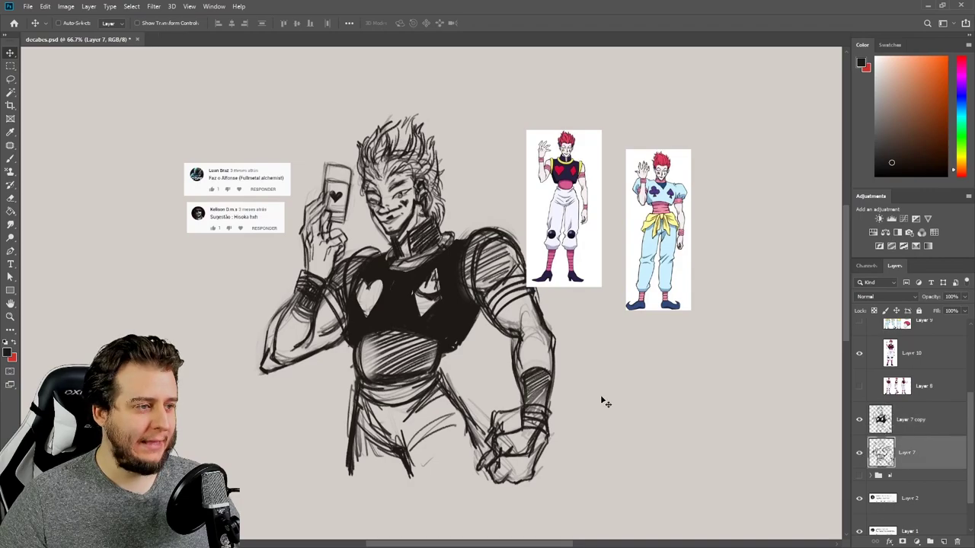